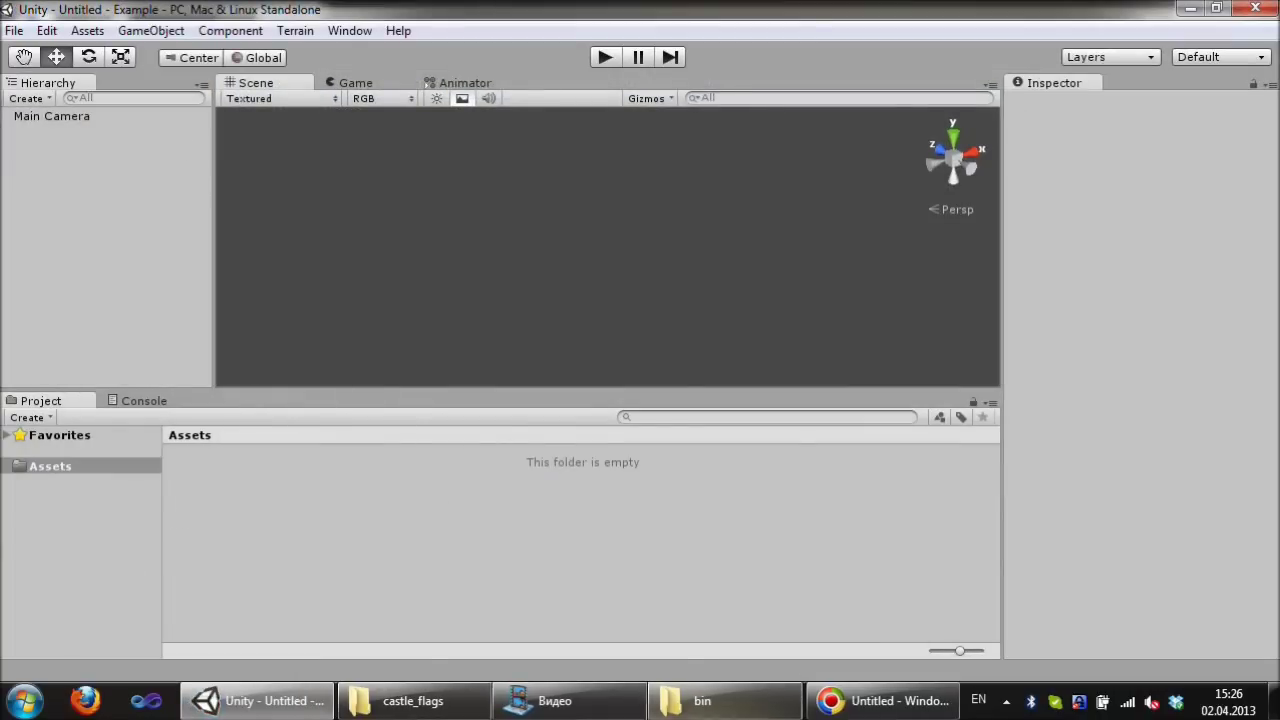
Step: Open MeshColorer.unitypackage and bring the Importing package window fully into view
{"action": "key", "text": "alt+Tab"}
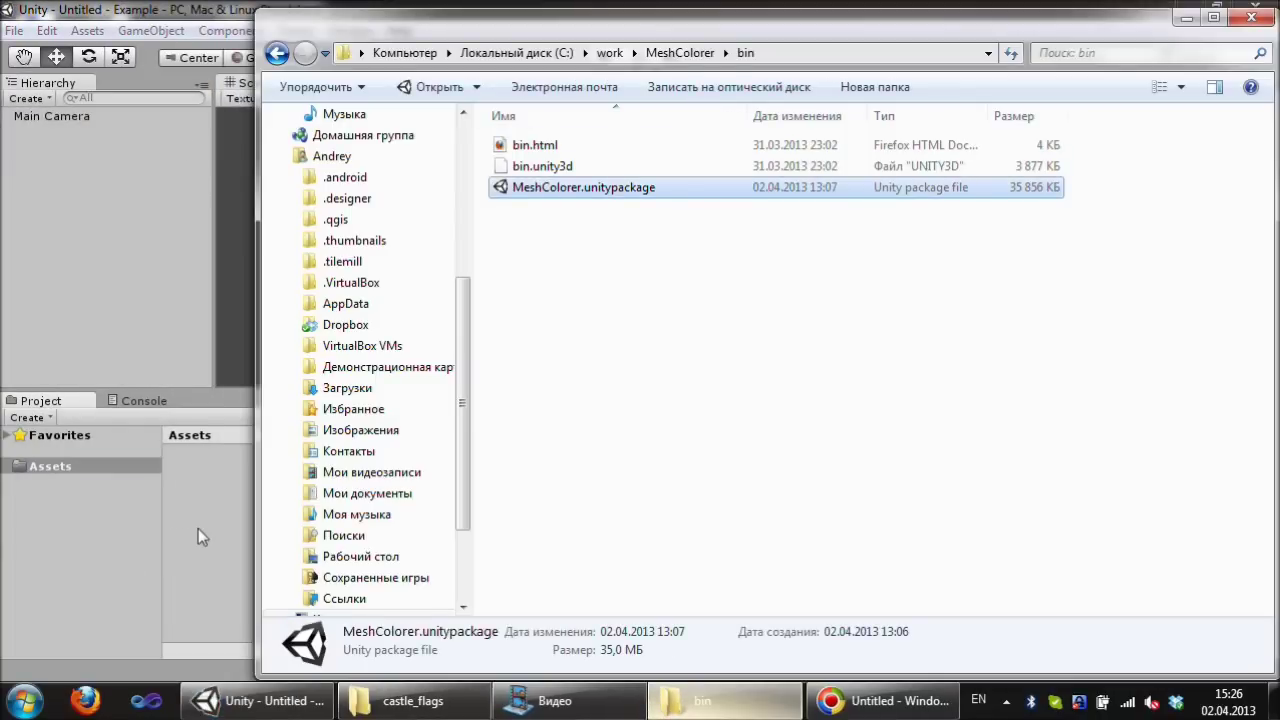
{"action": "key", "text": "Return"}
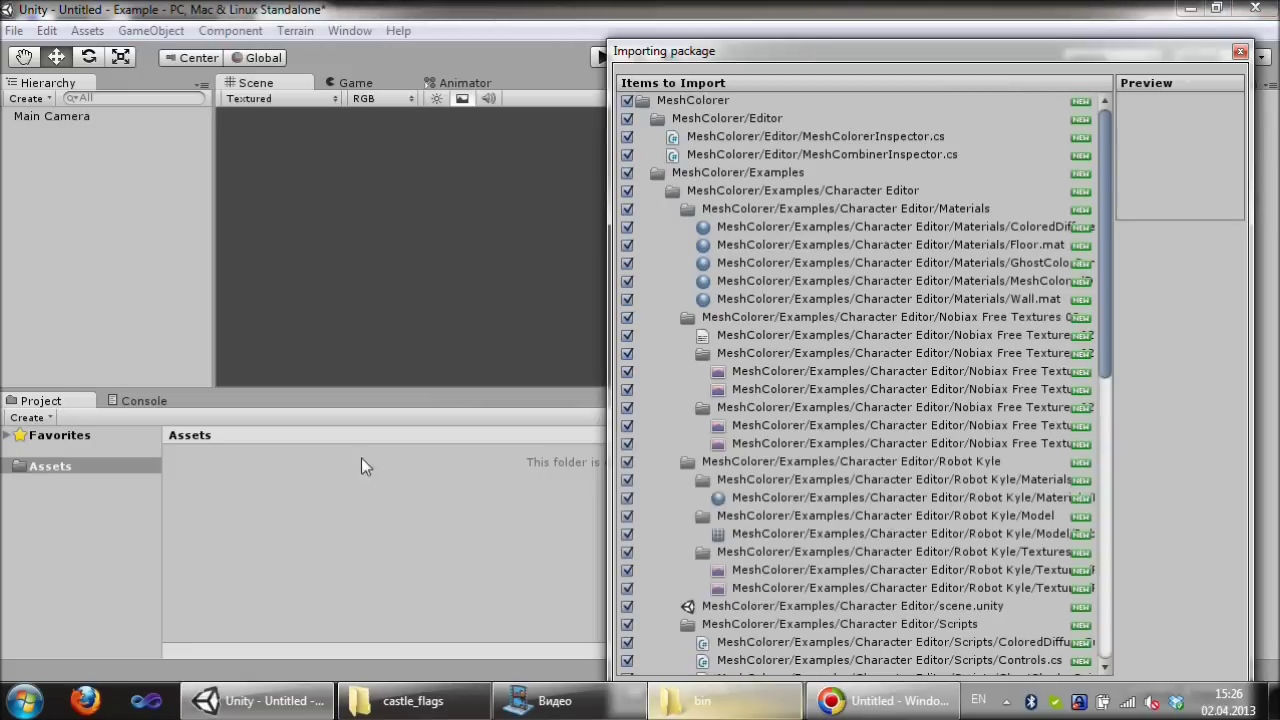
{"action": "left_click_drag", "start_coordinate": [837, 52], "coordinate": [805, 47]}
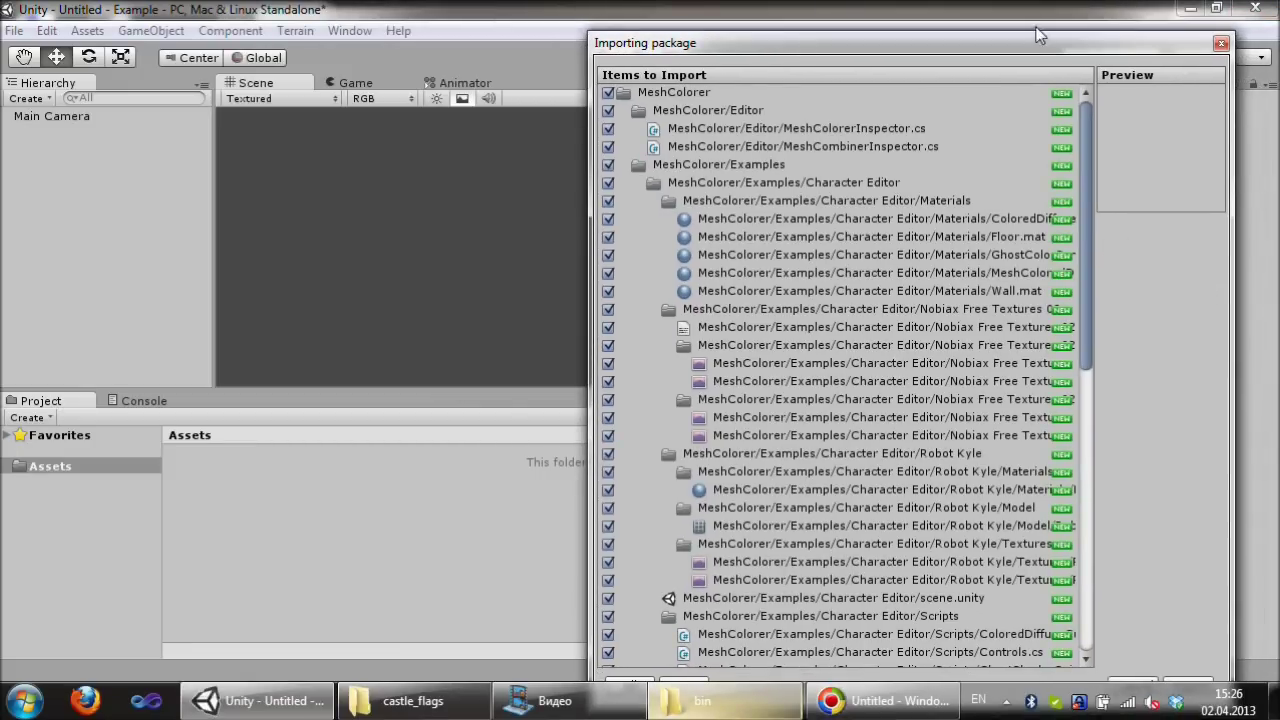
{"action": "left_click_drag", "start_coordinate": [1040, 37], "coordinate": [1030, 12]}
{"action": "left_click_drag", "start_coordinate": [1074, 137], "coordinate": [1094, 438]}
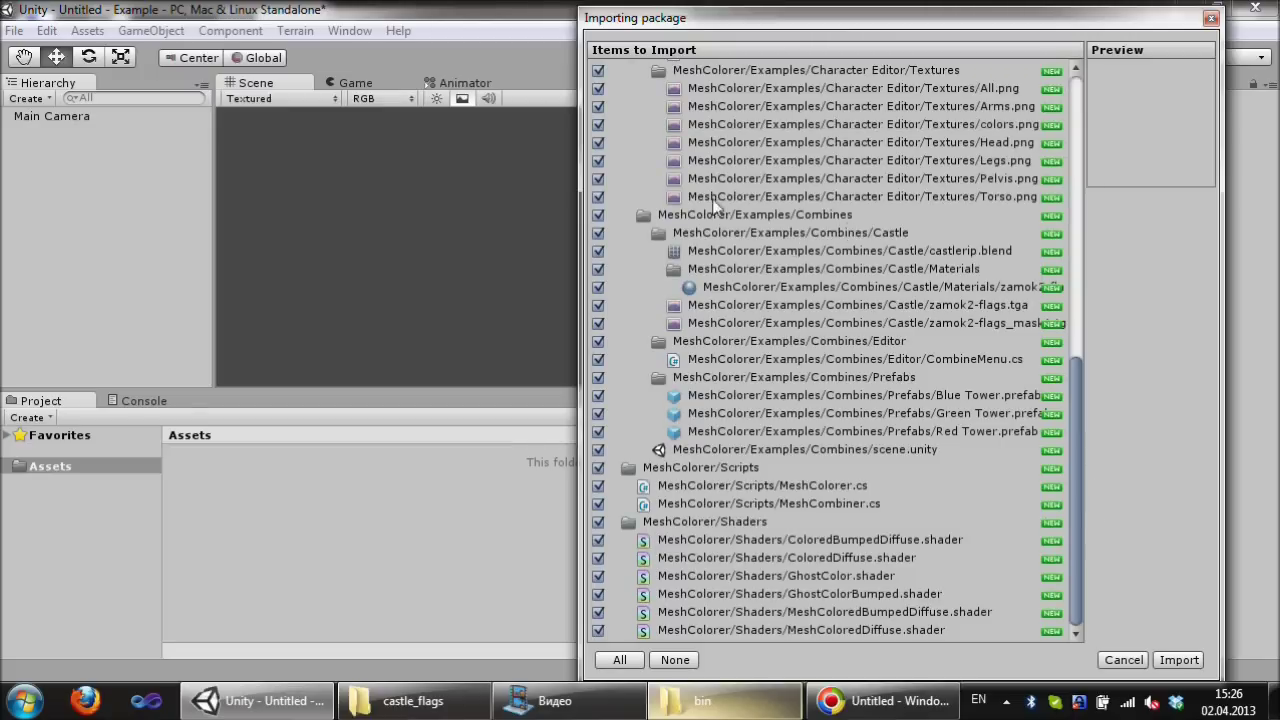
Step: Import the package without Combines/Castle, Prefabs and scene.unity, keeping only Combines/Editor
{"action": "left_click", "coordinate": [598, 233]}
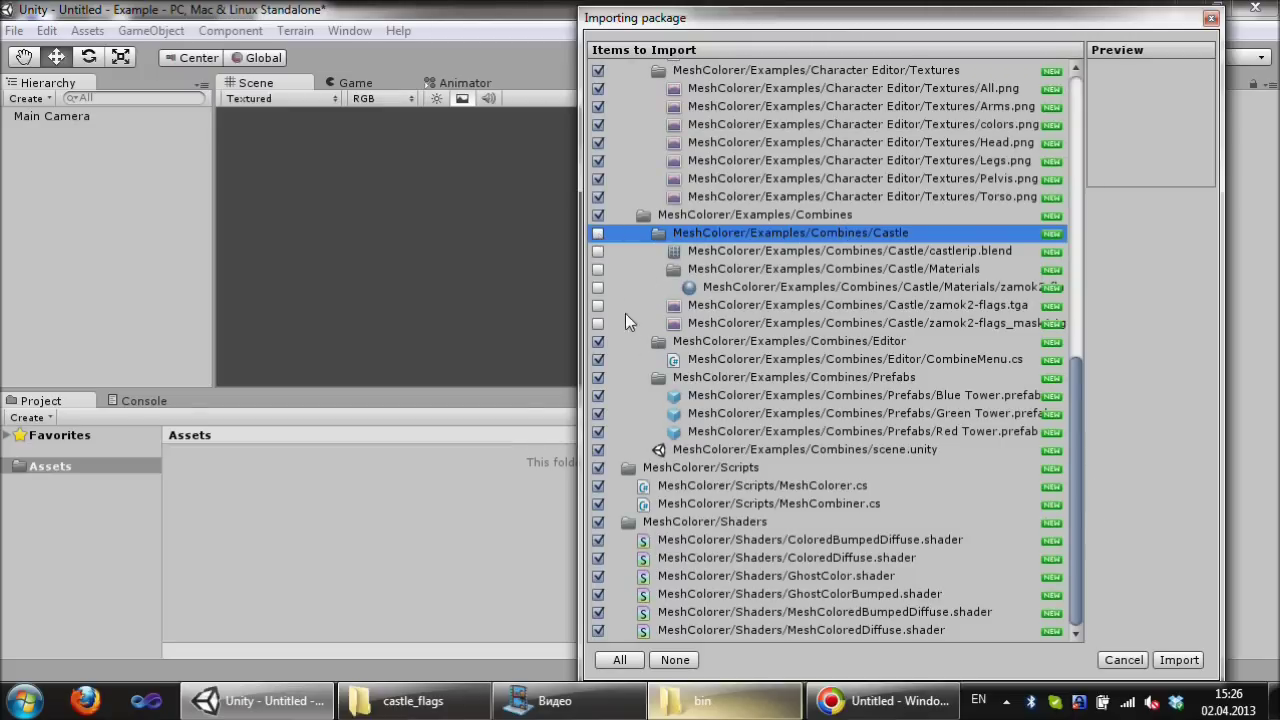
{"action": "left_click", "coordinate": [598, 377]}
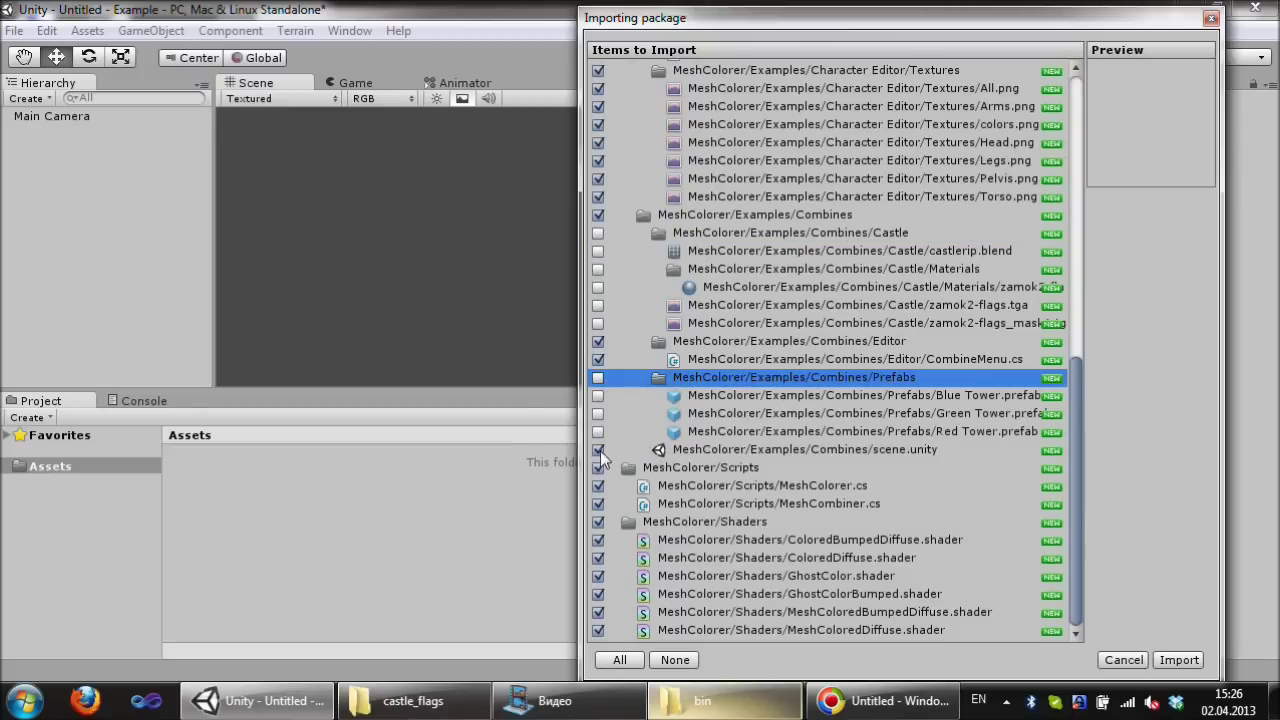
{"action": "left_click", "coordinate": [598, 450]}
{"action": "left_click", "coordinate": [598, 215]}
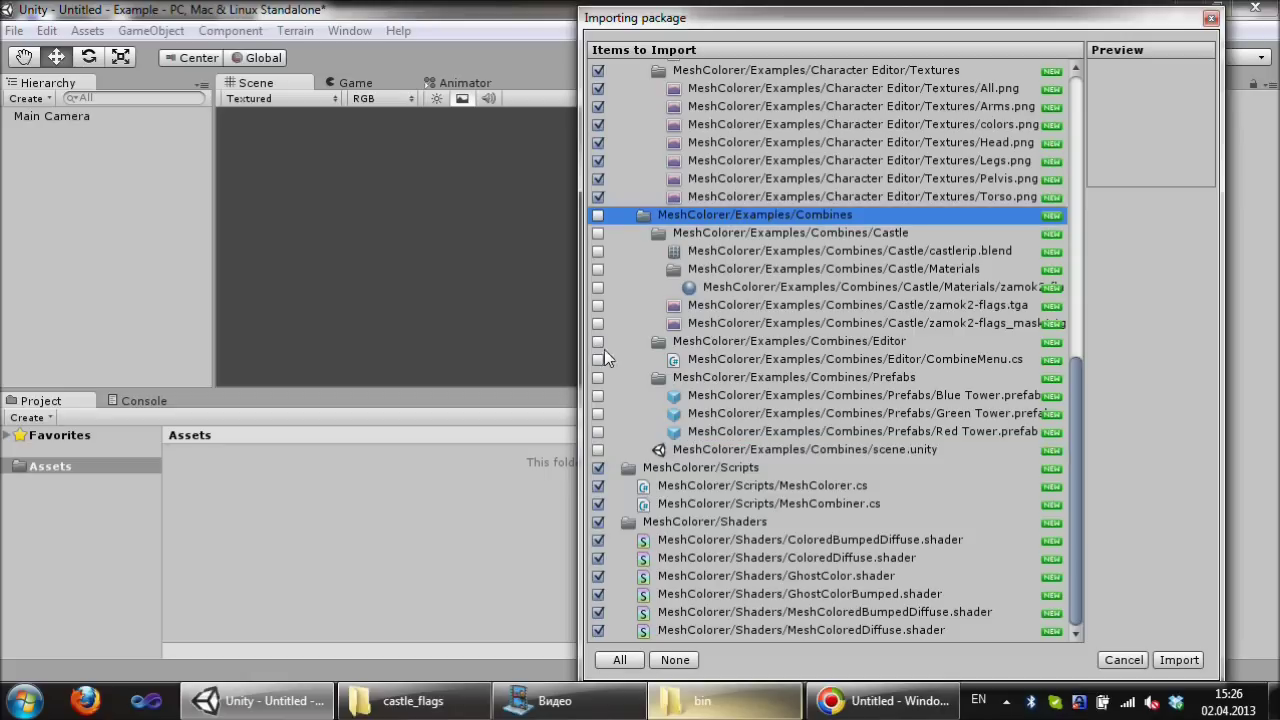
{"action": "left_click", "coordinate": [604, 345]}
{"action": "left_click", "coordinate": [1176, 660]}
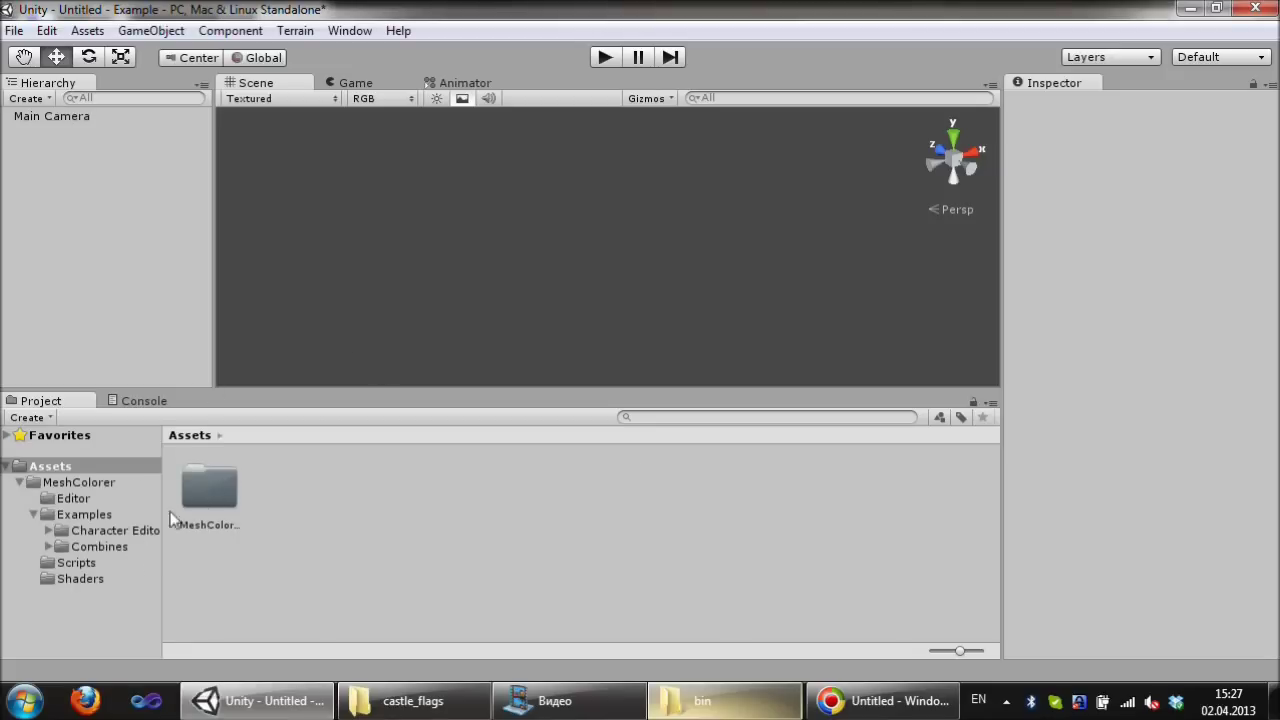
Step: Create a new folder named Castle inside the Combines folder
{"action": "left_click", "coordinate": [111, 547]}
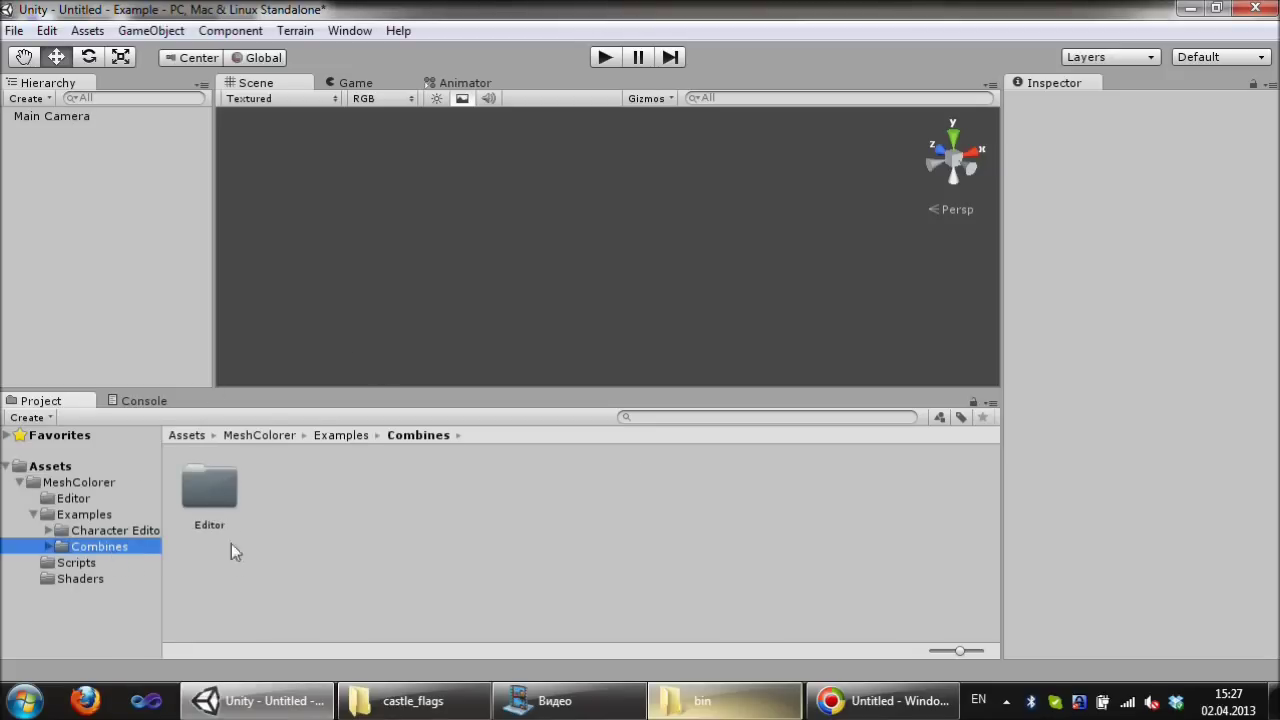
{"action": "right_click", "coordinate": [324, 505]}
{"action": "mouse_move", "coordinate": [405, 190]}
{"action": "left_click", "coordinate": [655, 196]}
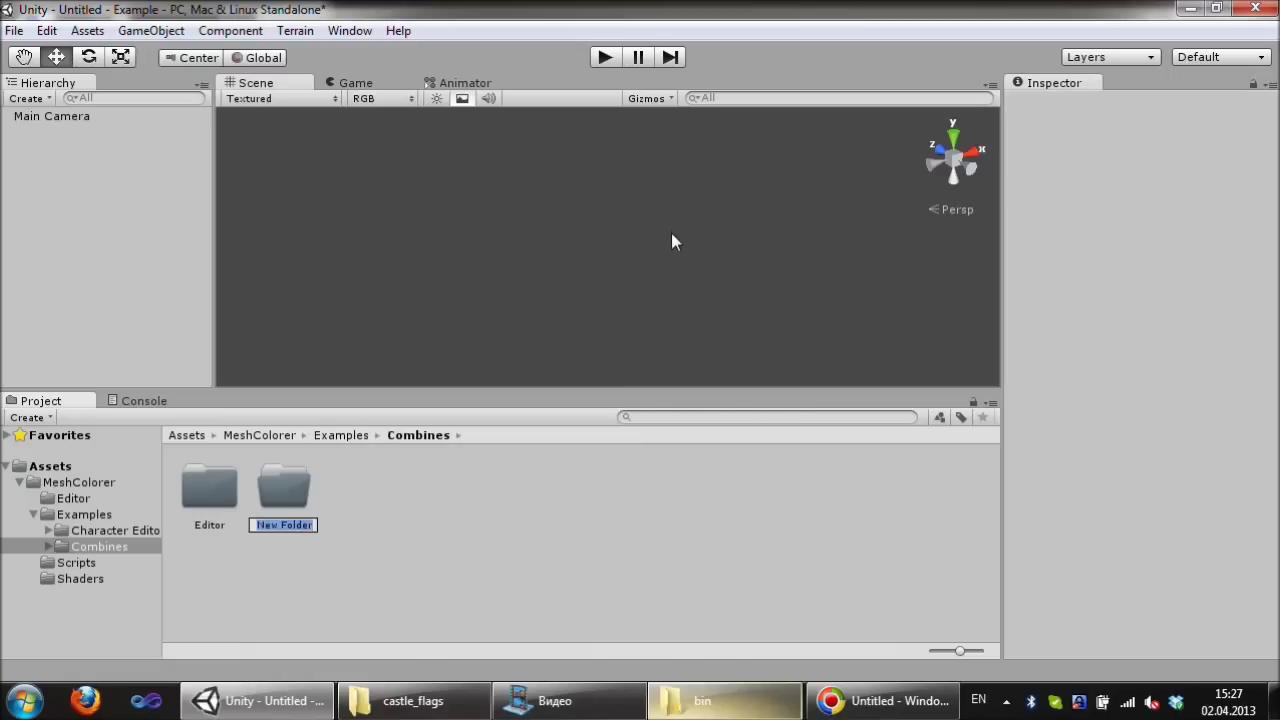
{"action": "type", "text": "Castle"}
{"action": "key", "text": "Return"}
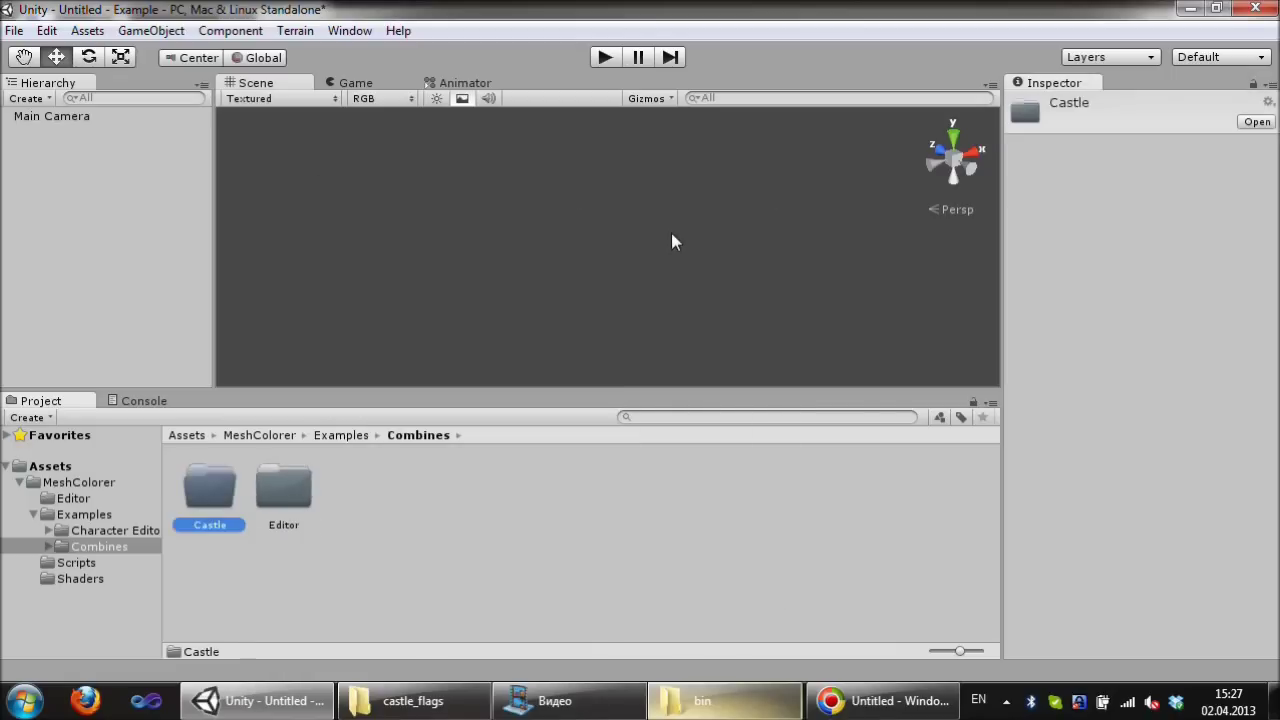
Step: Enter the Castle folder and launch castlerip.blend from the castle_flags source folder
{"action": "double_click", "coordinate": [210, 488]}
{"action": "left_click", "coordinate": [412, 700]}
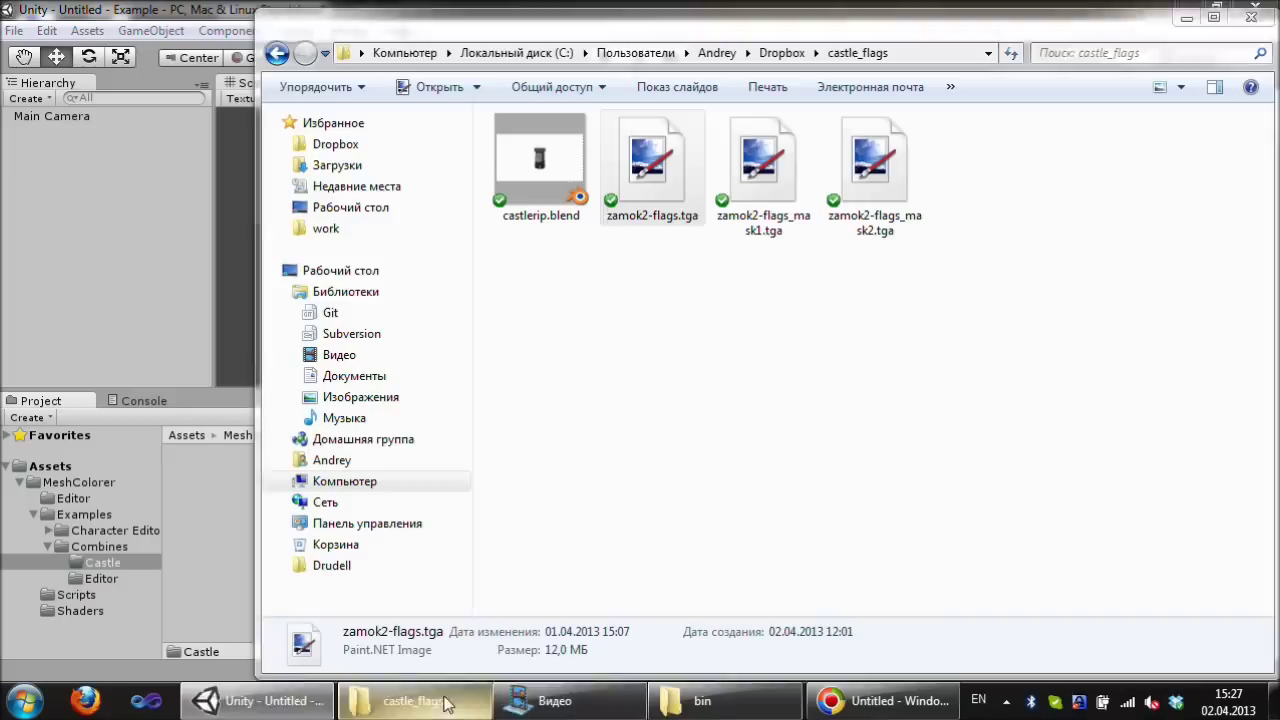
{"action": "double_click", "coordinate": [544, 181]}
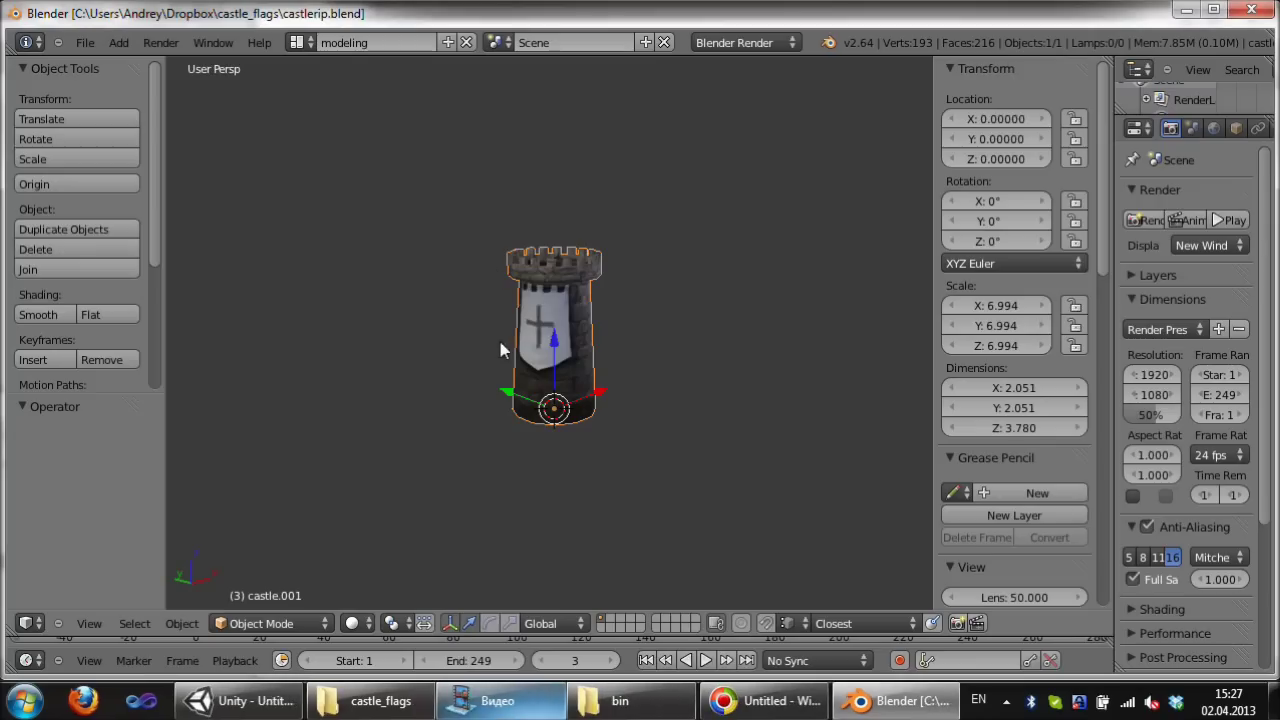
Step: Orbit the castle tower in Blender, close it, and open zamok2-flags.tga in Paint.NET
{"action": "middle_click_drag", "start_coordinate": [502, 350], "coordinate": [657, 363]}
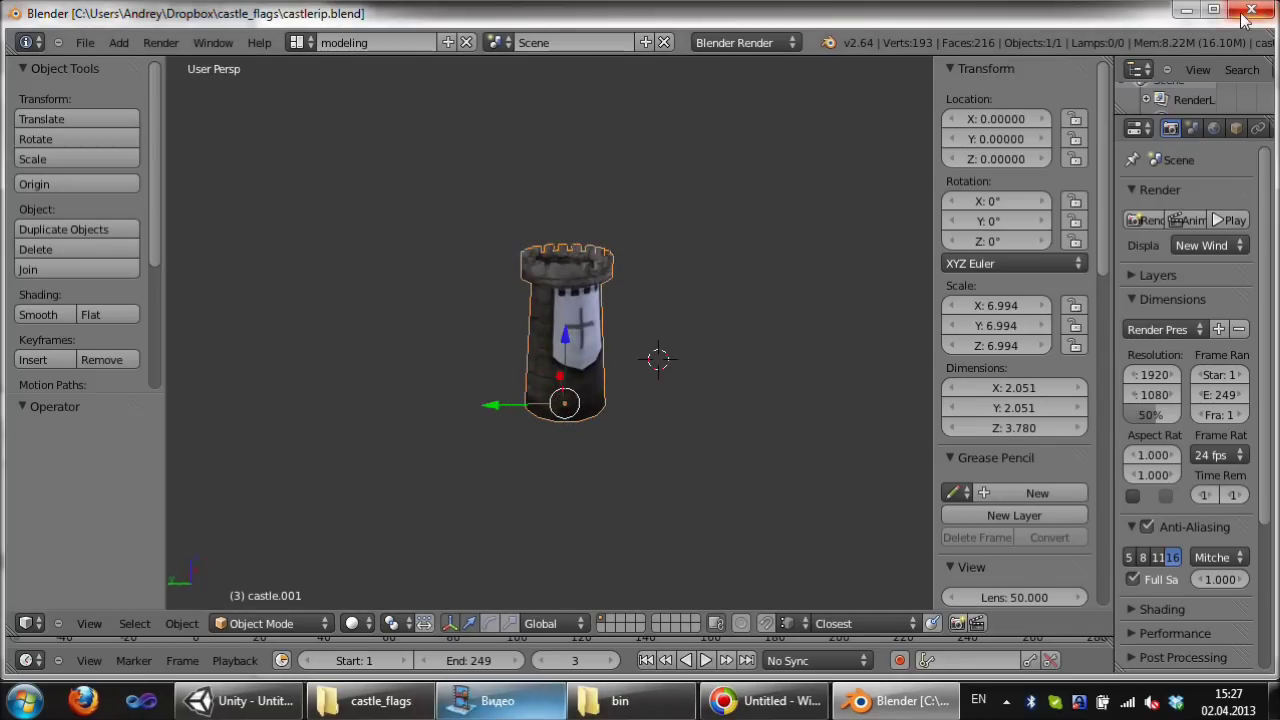
{"action": "key", "text": "alt+F4"}
{"action": "double_click", "coordinate": [662, 170]}
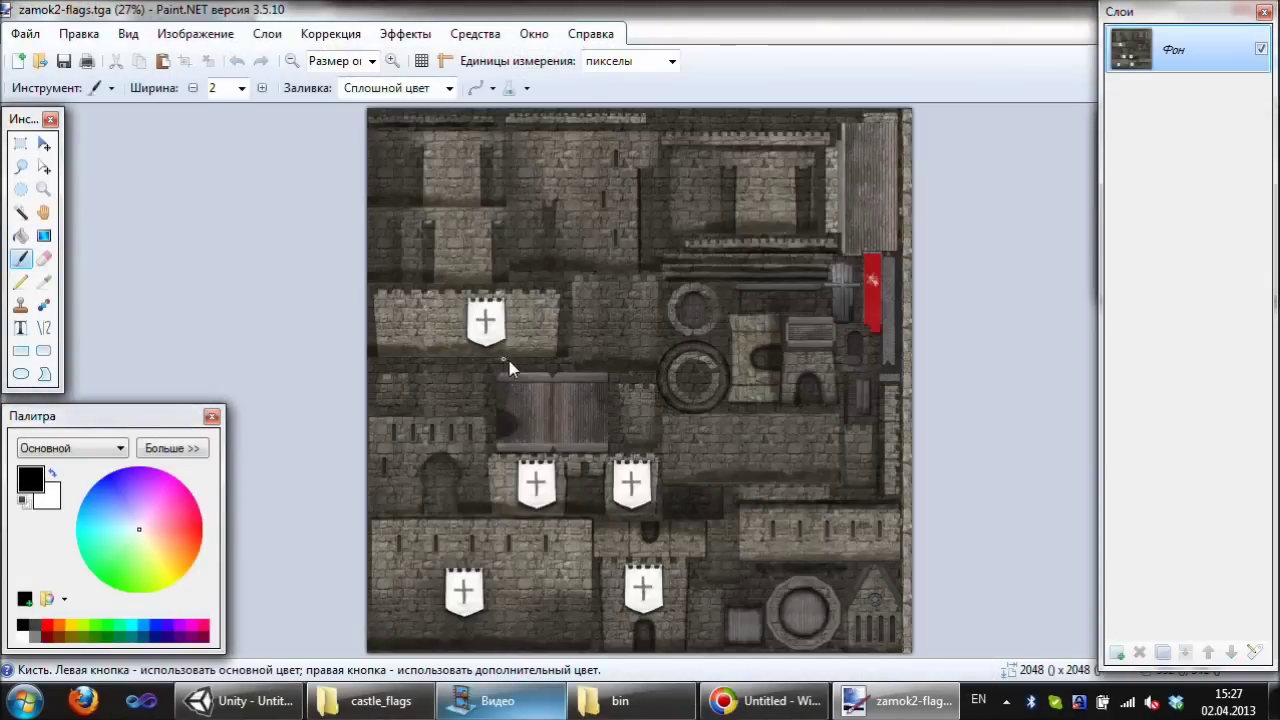
Step: Compare zamok2-flags_mask1.tga with the flags texture, close Paint.NET, and select the three source files
{"action": "key", "text": "alt+Tab"}
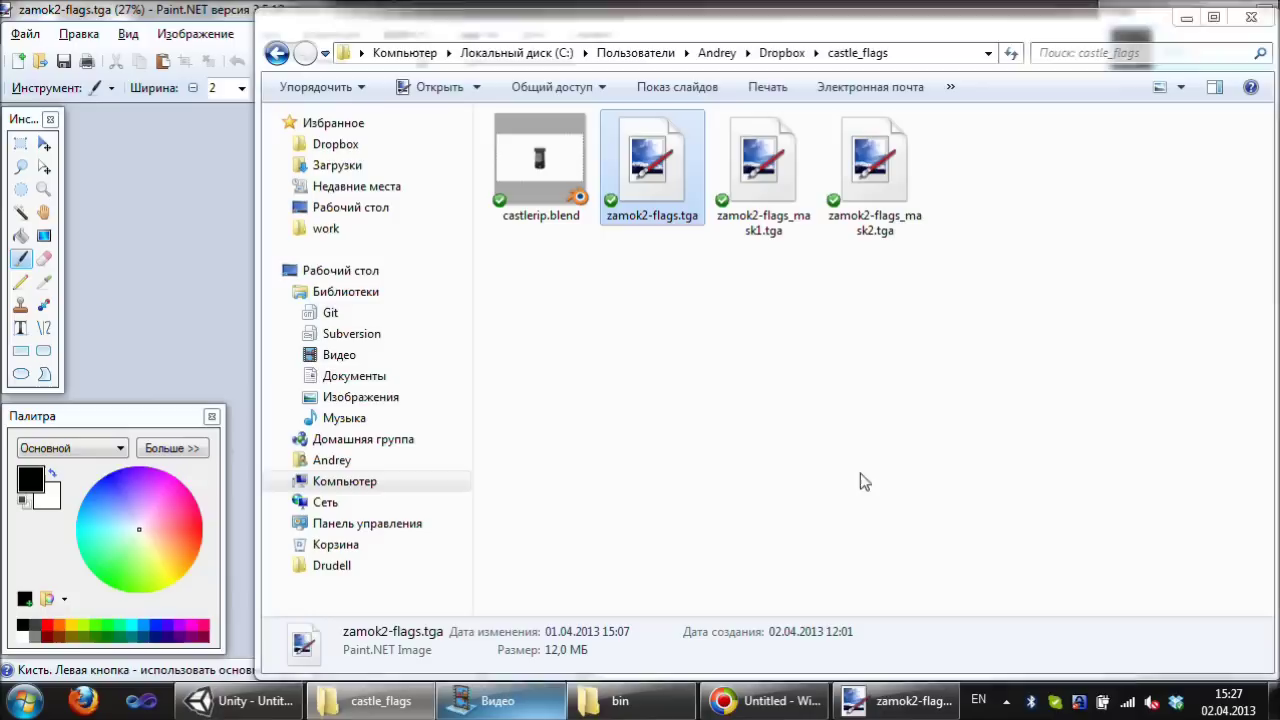
{"action": "double_click", "coordinate": [755, 170]}
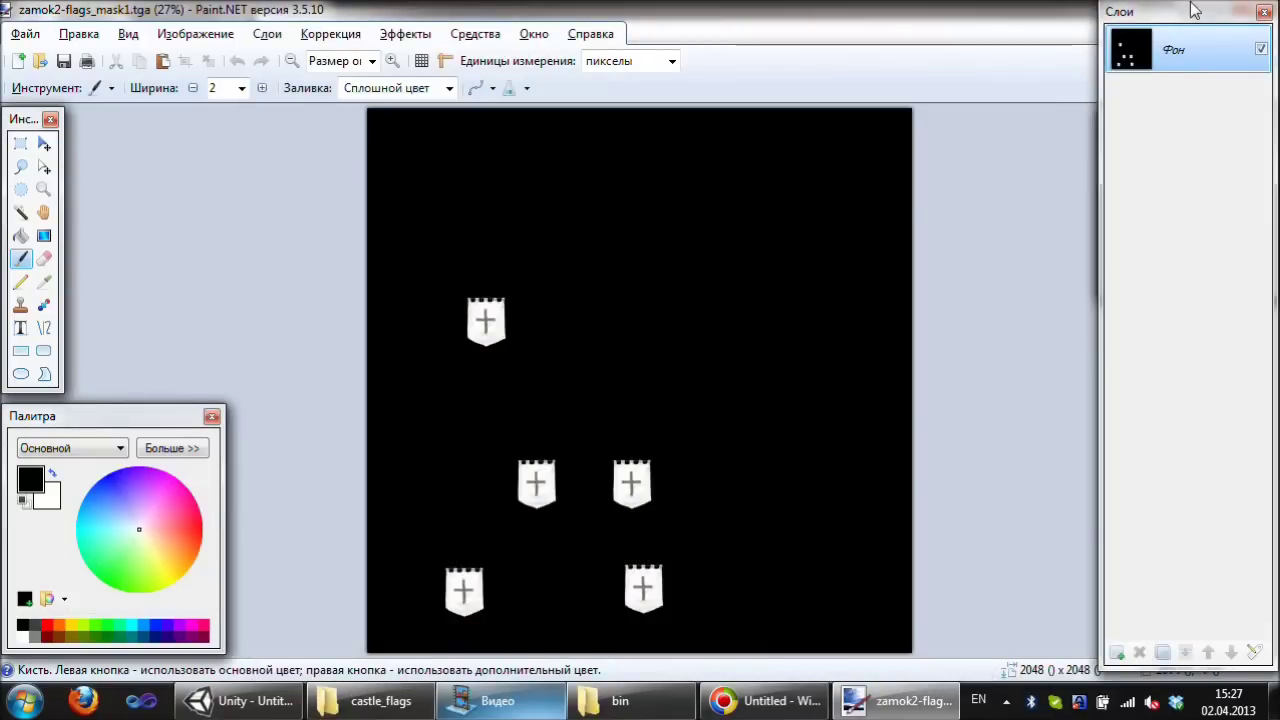
{"action": "left_click", "coordinate": [1145, 78]}
{"action": "left_click", "coordinate": [1225, 70]}
{"action": "left_click", "coordinate": [1145, 70]}
{"action": "left_click", "coordinate": [1225, 70]}
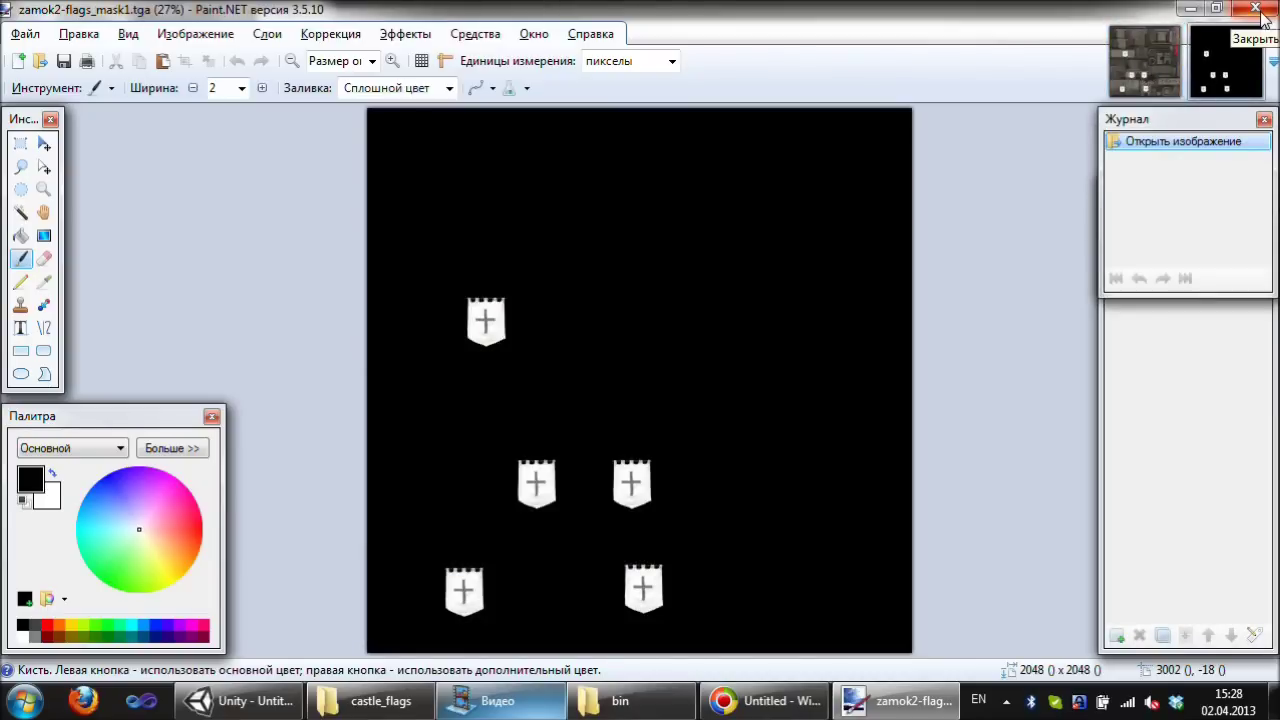
{"action": "left_click", "coordinate": [1256, 9]}
{"action": "left_click_drag", "start_coordinate": [544, 275], "coordinate": [805, 115]}
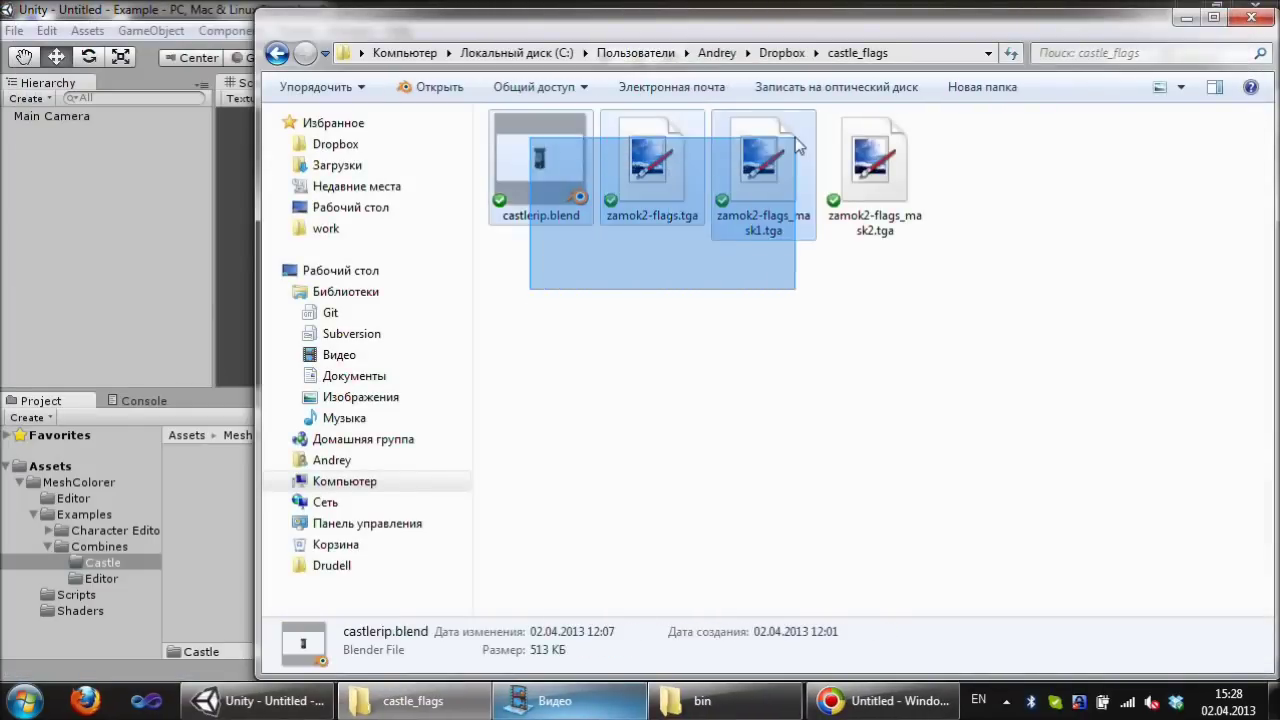
Step: Import castlerip, zamok2-flags and its mask into Castle, and set castlerip's Normals to Calculate
{"action": "left_click_drag", "start_coordinate": [195, 536], "coordinate": [199, 534]}
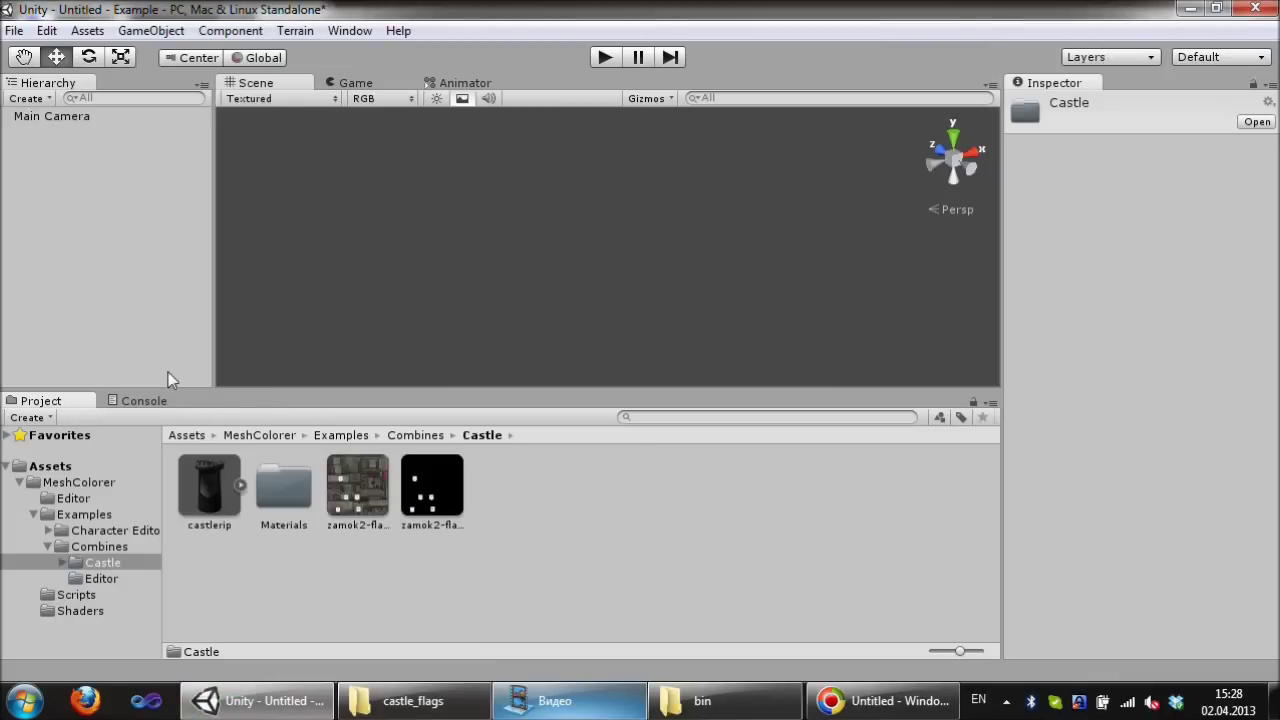
{"action": "left_click", "coordinate": [229, 524]}
{"action": "left_click_drag", "start_coordinate": [1158, 212], "coordinate": [1146, 374]}
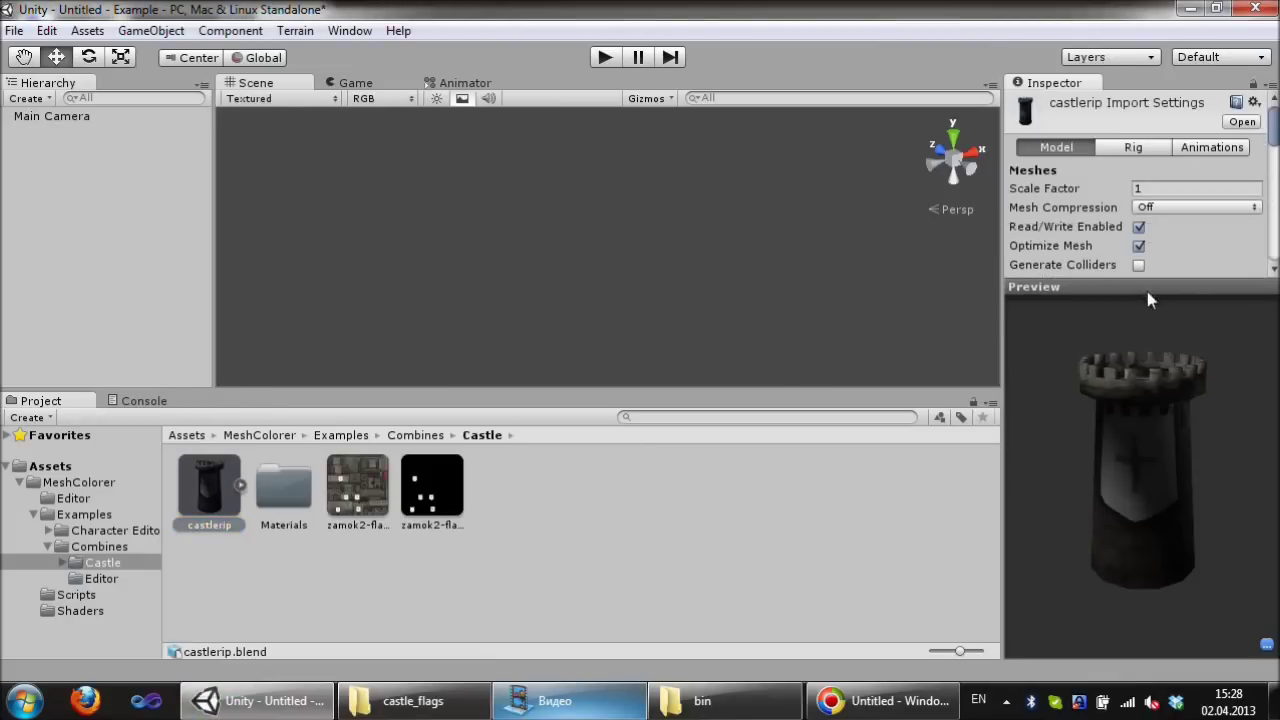
{"action": "left_click", "coordinate": [1160, 342]}
{"action": "left_click", "coordinate": [1176, 382]}
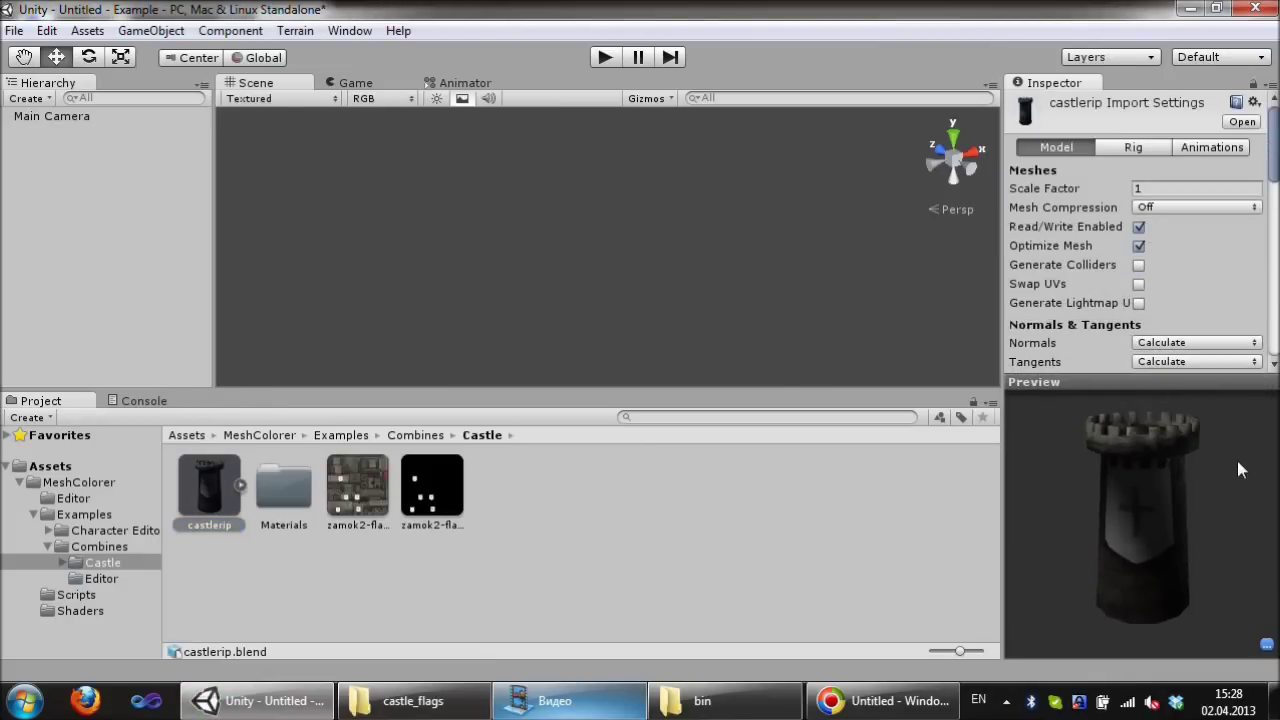
{"action": "scroll", "coordinate": [1211, 309], "scroll_direction": "down", "scroll_amount": 10}
{"action": "scroll", "coordinate": [1215, 250], "scroll_direction": "down", "scroll_amount": 5}
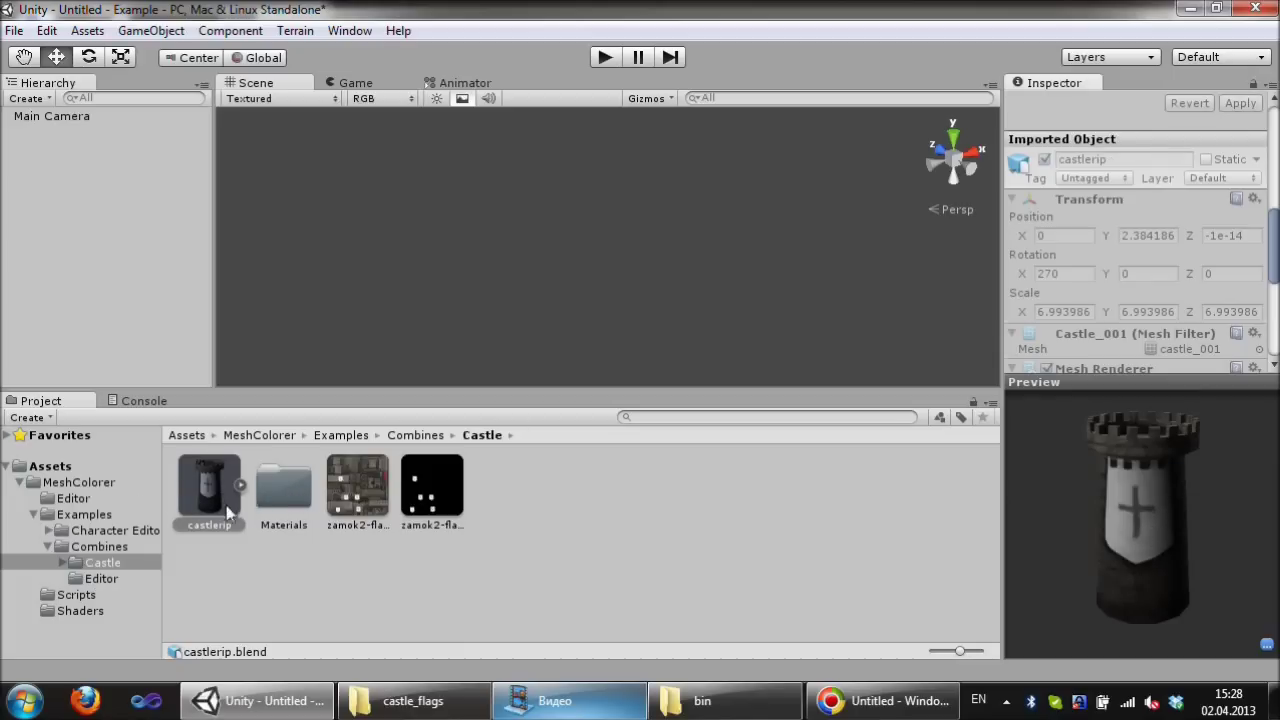
{"action": "left_click", "coordinate": [66, 190]}
Step: Add an empty GameObject to the scene and rename it Combines
{"action": "left_click", "coordinate": [151, 30]}
{"action": "left_click", "coordinate": [180, 48]}
{"action": "left_click", "coordinate": [1093, 103]}
{"action": "type", "text": "Combines"}
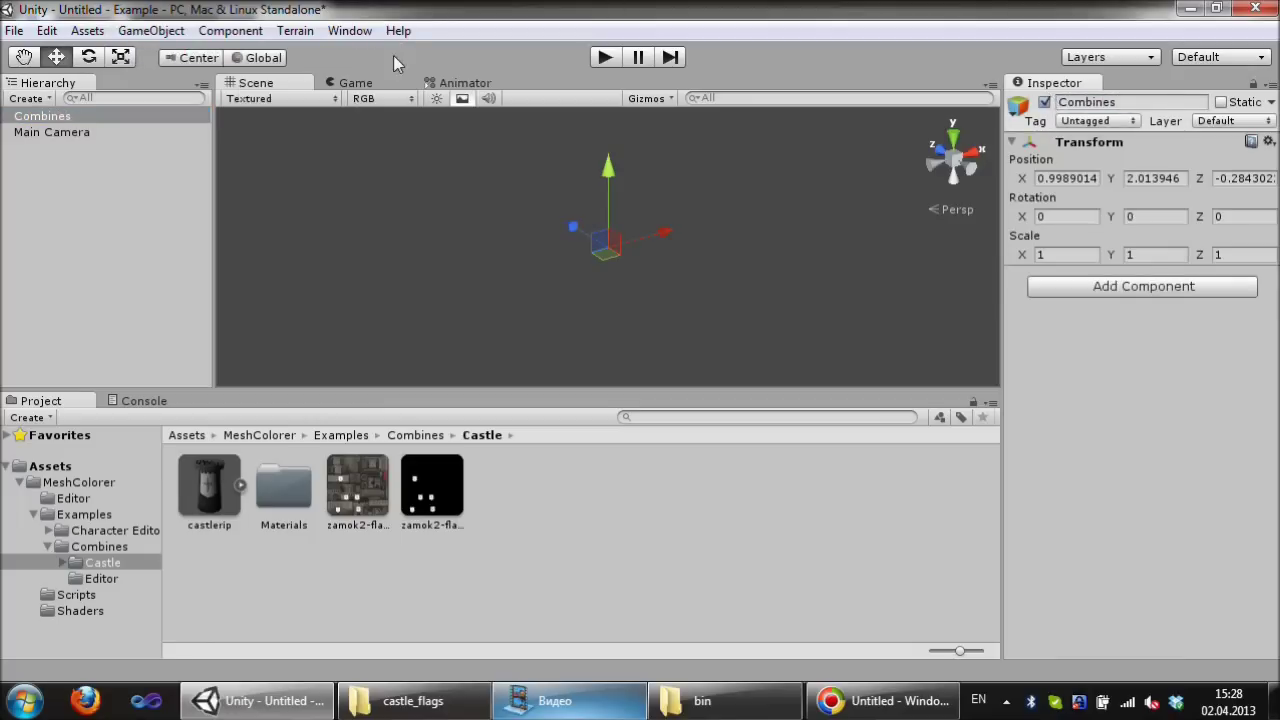
{"action": "left_click", "coordinate": [1116, 289]}
{"action": "key", "text": "Escape"}
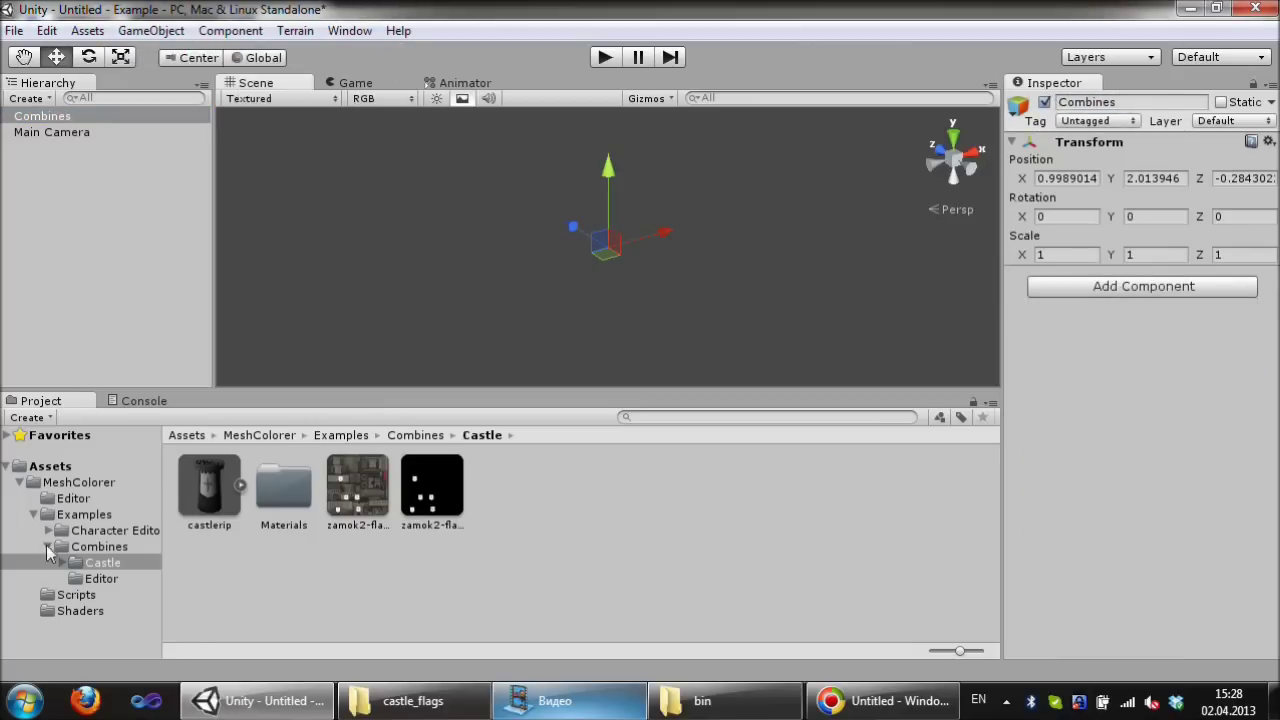
Step: Attach the MeshCombiner script to Combines, expand its help notes, then deselect it
{"action": "left_click", "coordinate": [84, 580]}
{"action": "left_click", "coordinate": [76, 595]}
{"action": "left_click_drag", "start_coordinate": [283, 490], "coordinate": [73, 120]}
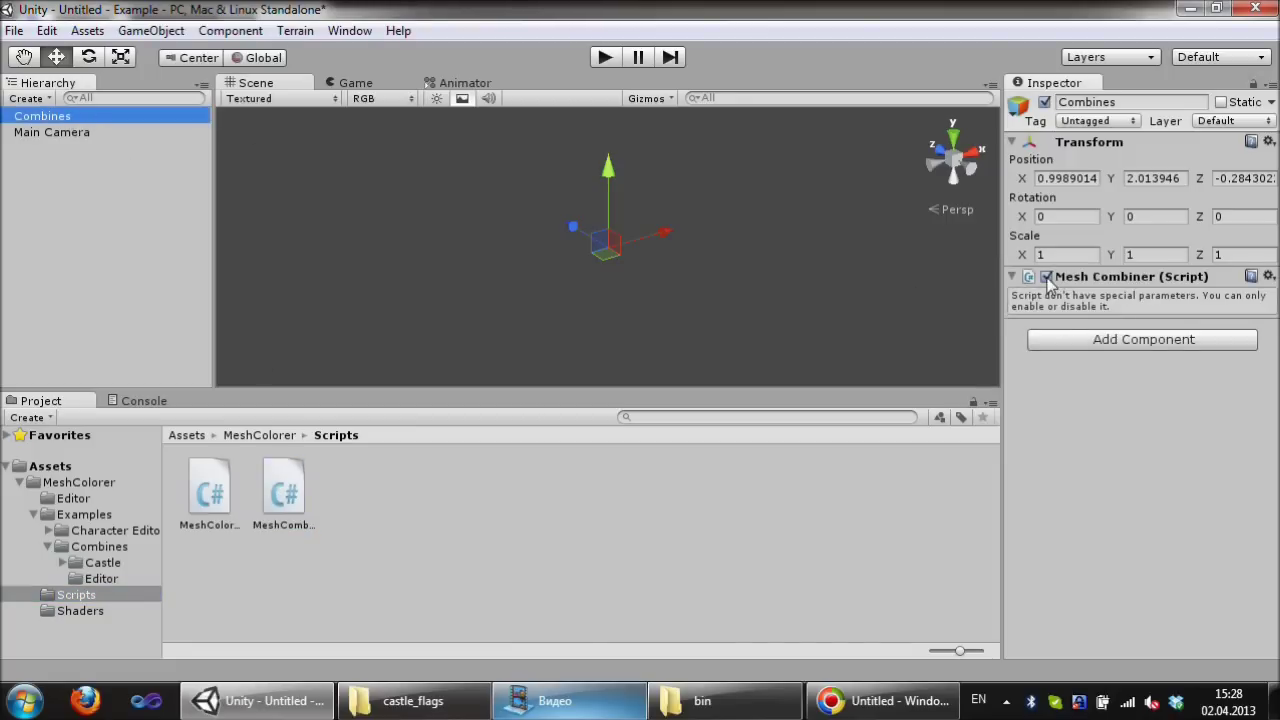
{"action": "left_click", "coordinate": [1046, 277]}
{"action": "left_click", "coordinate": [1013, 277]}
{"action": "left_click", "coordinate": [1014, 279]}
{"action": "left_click", "coordinate": [123, 197]}
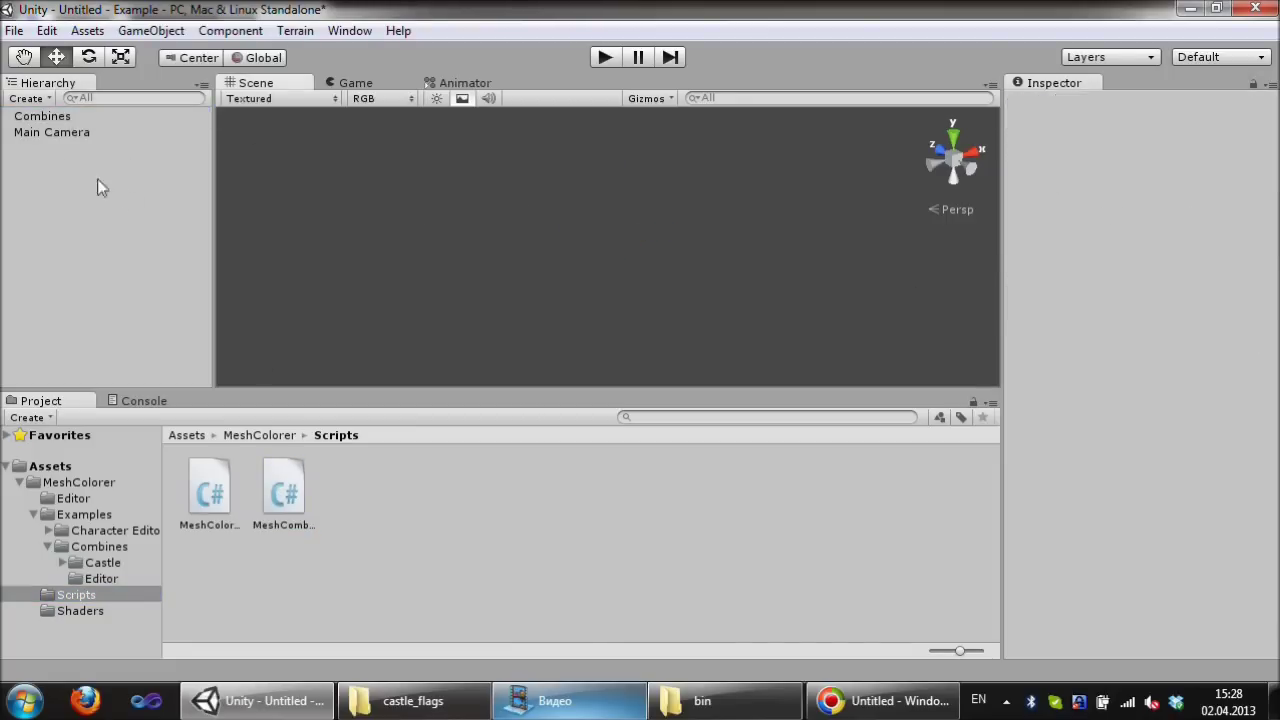
{"action": "left_click", "coordinate": [102, 562]}
Step: Place the castlerip tower in the scene and frame it upright in the view
{"action": "left_click_drag", "start_coordinate": [185, 505], "coordinate": [100, 240]}
{"action": "left_click_drag", "start_coordinate": [512, 302], "coordinate": [456, 315], "text": "alt"}
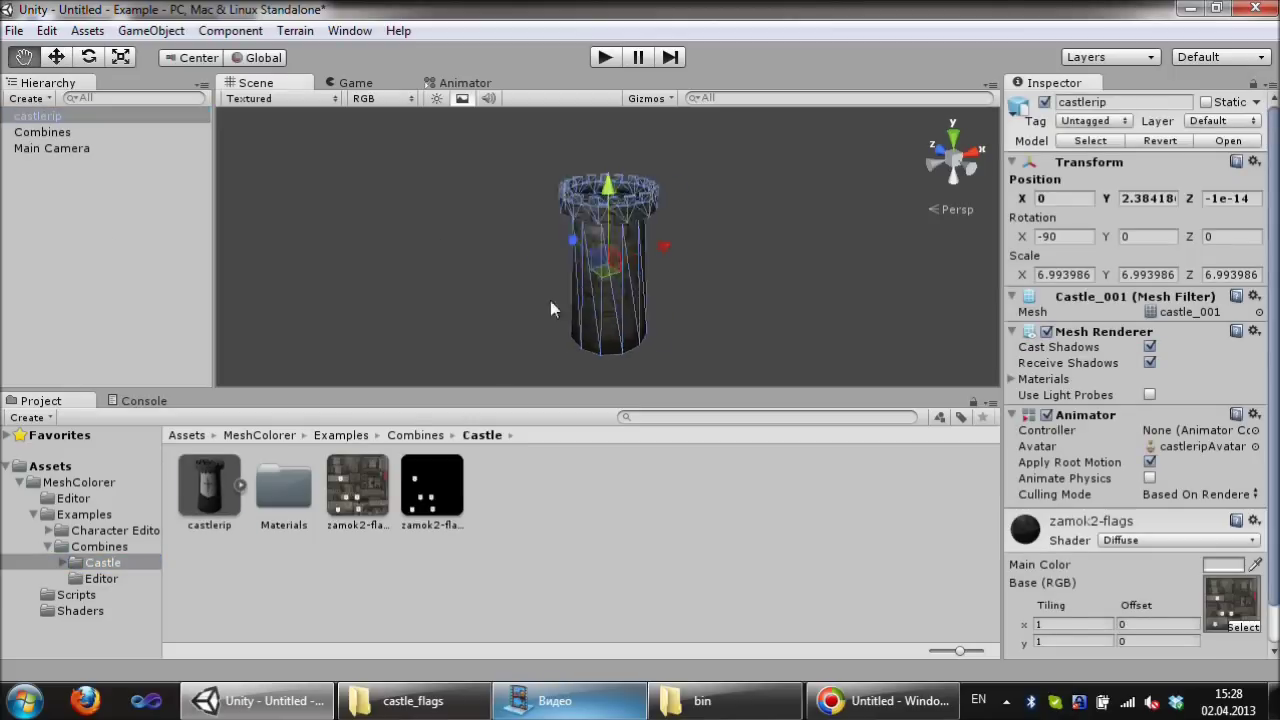
{"action": "double_click", "coordinate": [37, 116]}
{"action": "mouse_move", "coordinate": [583, 293]}
{"action": "left_mouse_down", "text": "alt"}
{"action": "mouse_move", "coordinate": [806, 314]}
{"action": "mouse_move", "coordinate": [650, 272]}
{"action": "mouse_move", "coordinate": [775, 268]}
{"action": "mouse_move", "coordinate": [616, 228]}
{"action": "mouse_move", "coordinate": [552, 235]}
{"action": "mouse_move", "coordinate": [574, 243]}
{"action": "left_mouse_up", "text": "alt"}
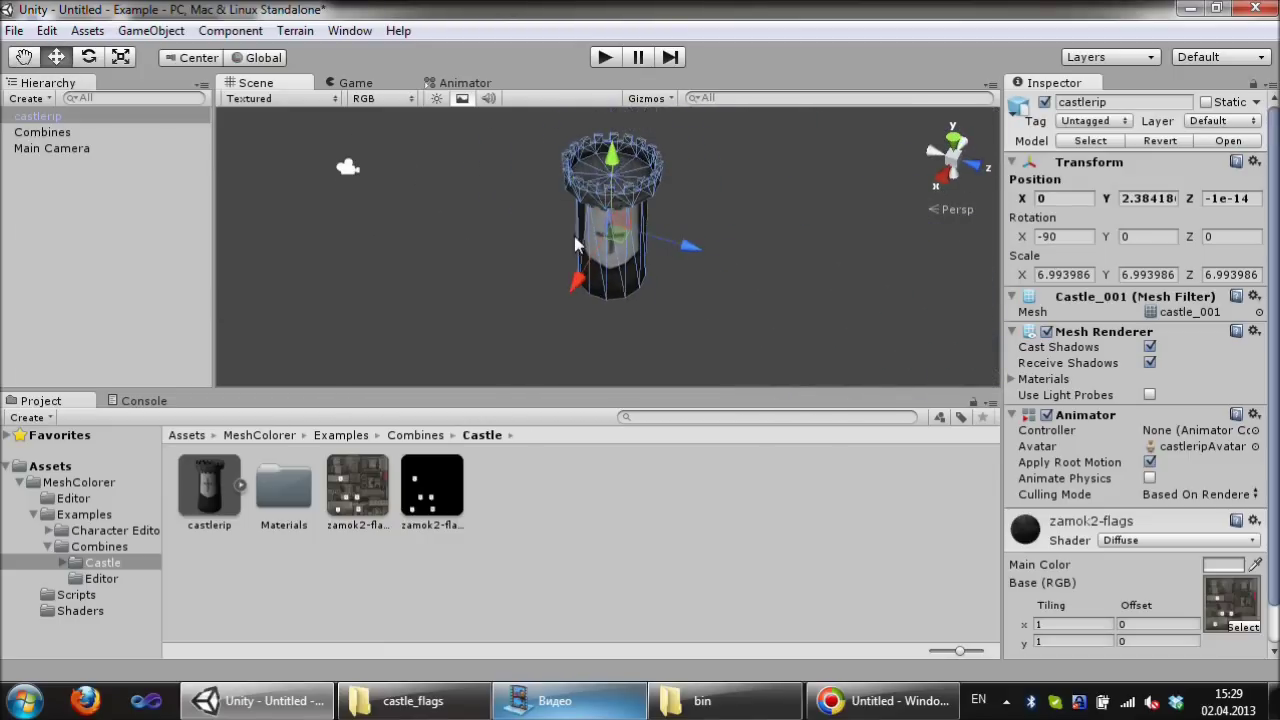
Step: In Top view, move and rotate the Main Camera so it faces the tower
{"action": "left_click", "coordinate": [952, 134]}
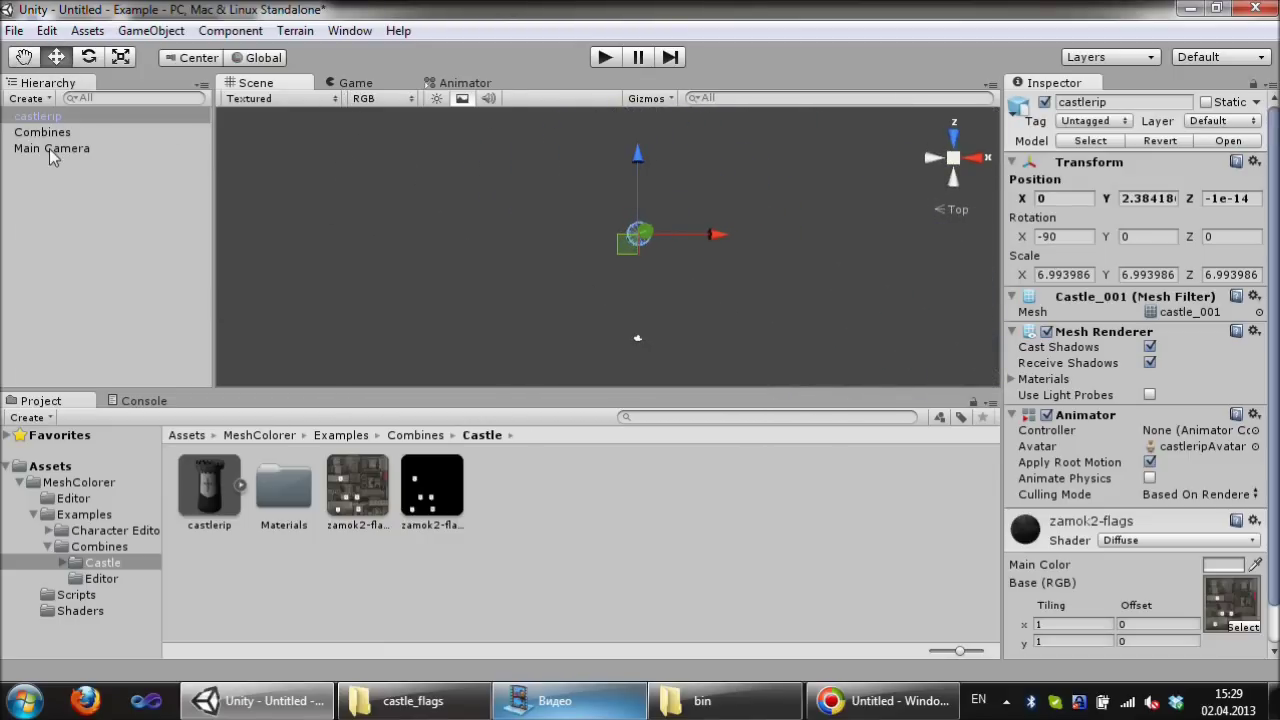
{"action": "left_click", "coordinate": [51, 148]}
{"action": "left_click_drag", "start_coordinate": [645, 288], "coordinate": [707, 162]}
{"action": "key", "text": "f"}
{"action": "key", "text": "e"}
{"action": "left_click_drag", "start_coordinate": [566, 178], "coordinate": [559, 491]}
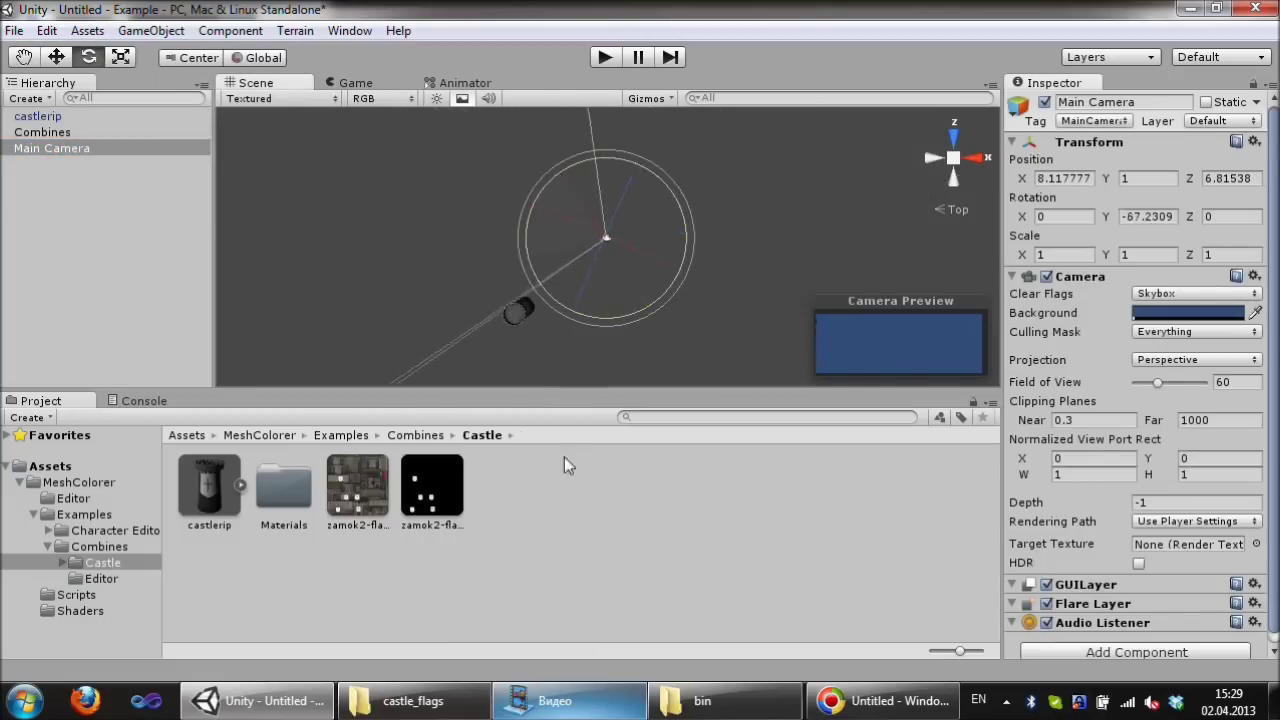
{"action": "left_click_drag", "start_coordinate": [537, 195], "coordinate": [527, 173]}
Step: Add a Directional Light, then rotate it and move it away from the camera
{"action": "left_click", "coordinate": [150, 30]}
{"action": "mouse_move", "coordinate": [165, 77]}
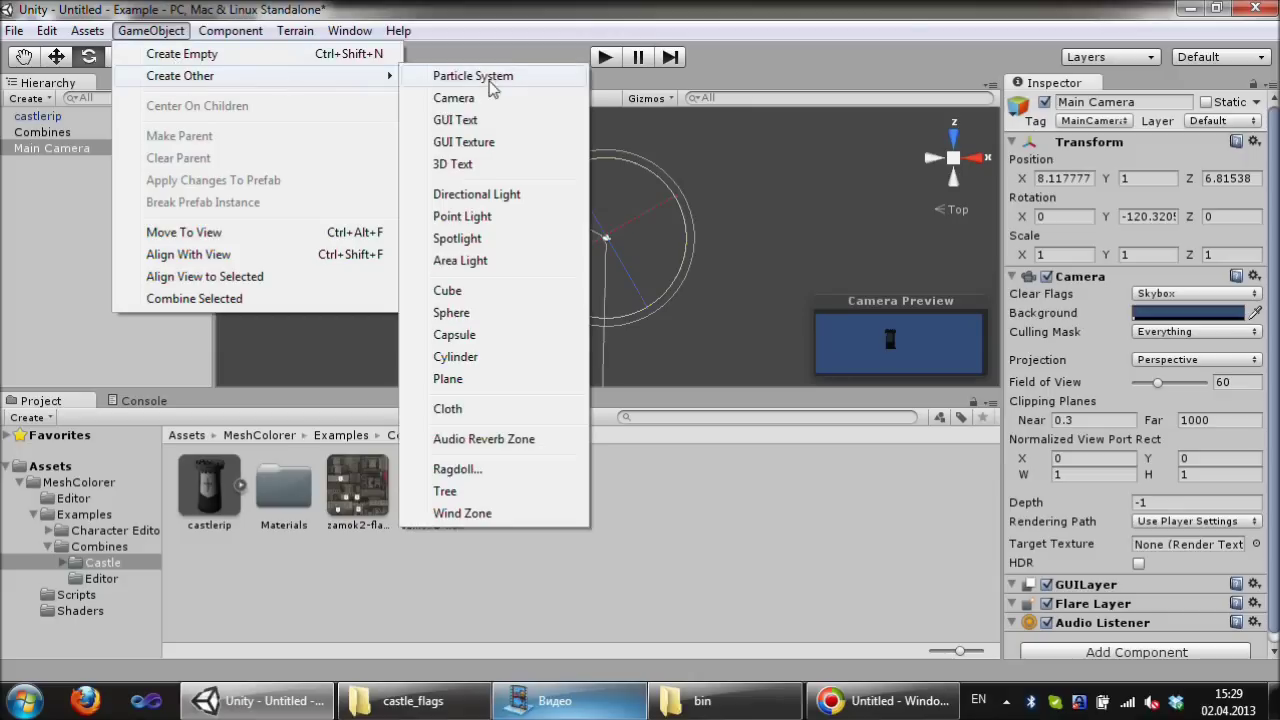
{"action": "left_click", "coordinate": [480, 191]}
{"action": "left_click_drag", "start_coordinate": [545, 198], "coordinate": [514, 329]}
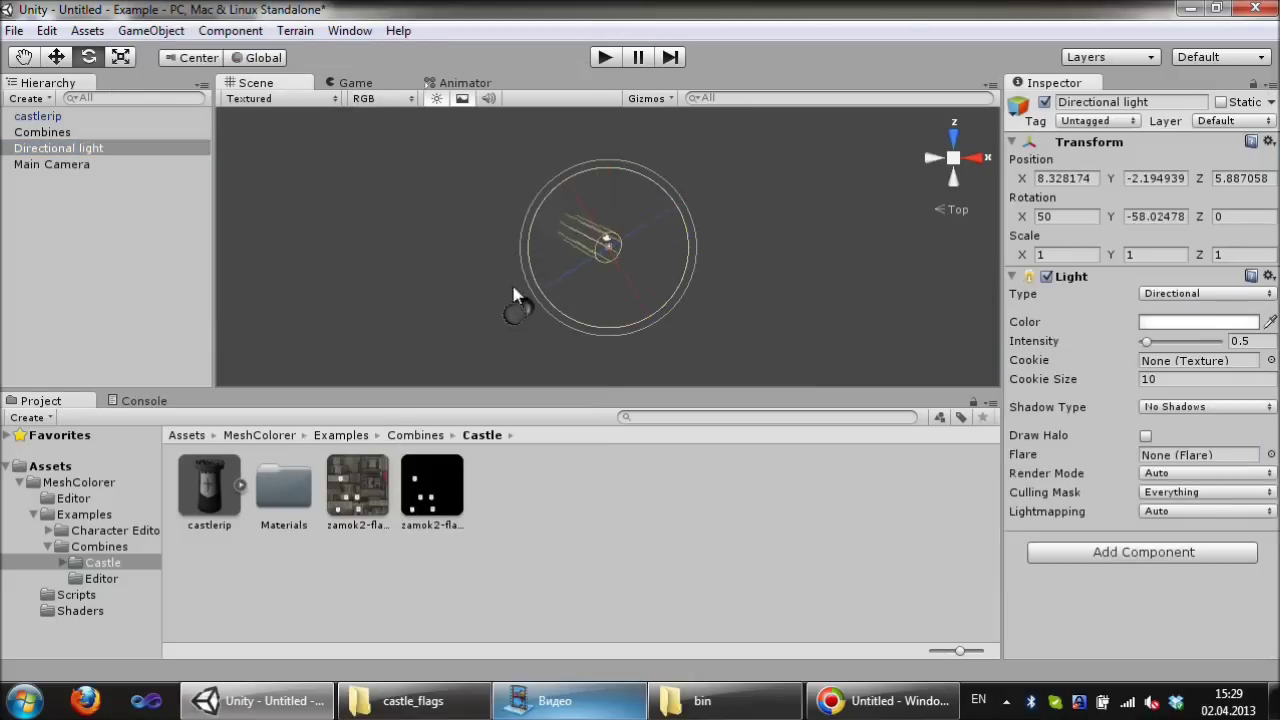
{"action": "key", "text": "w"}
{"action": "left_click_drag", "start_coordinate": [596, 214], "coordinate": [722, 290]}
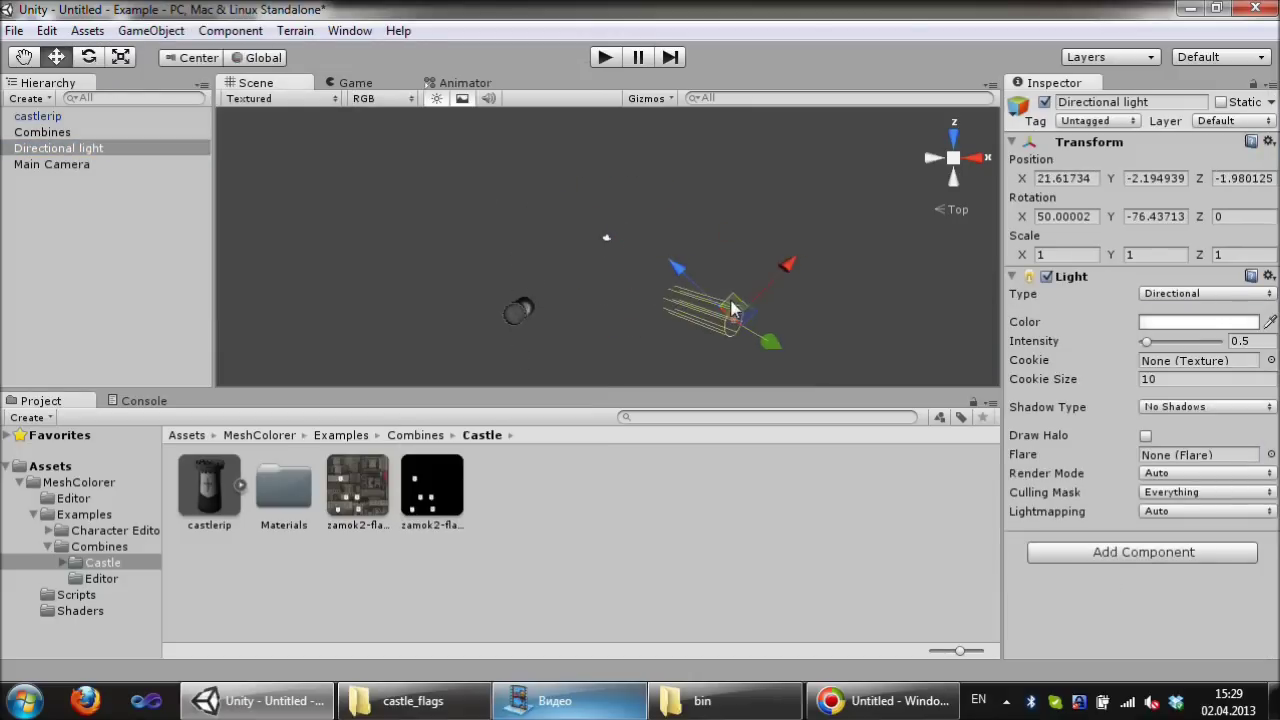
Step: Set the Main Camera's Y position to 2.16 and move it nearer the tower
{"action": "left_click", "coordinate": [608, 237]}
{"action": "left_click", "coordinate": [1147, 178]}
{"action": "type", "text": "2.16"}
{"action": "left_click_drag", "start_coordinate": [614, 250], "coordinate": [564, 299]}
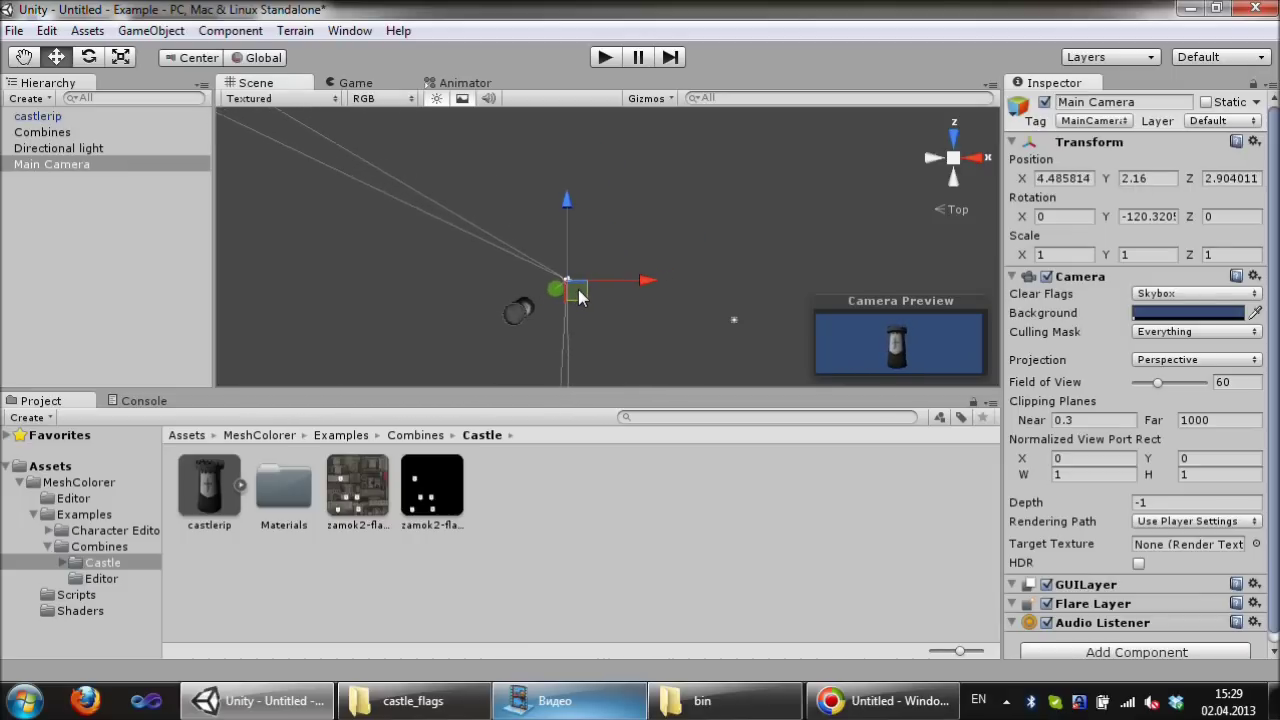
{"action": "left_click", "coordinate": [35, 117]}
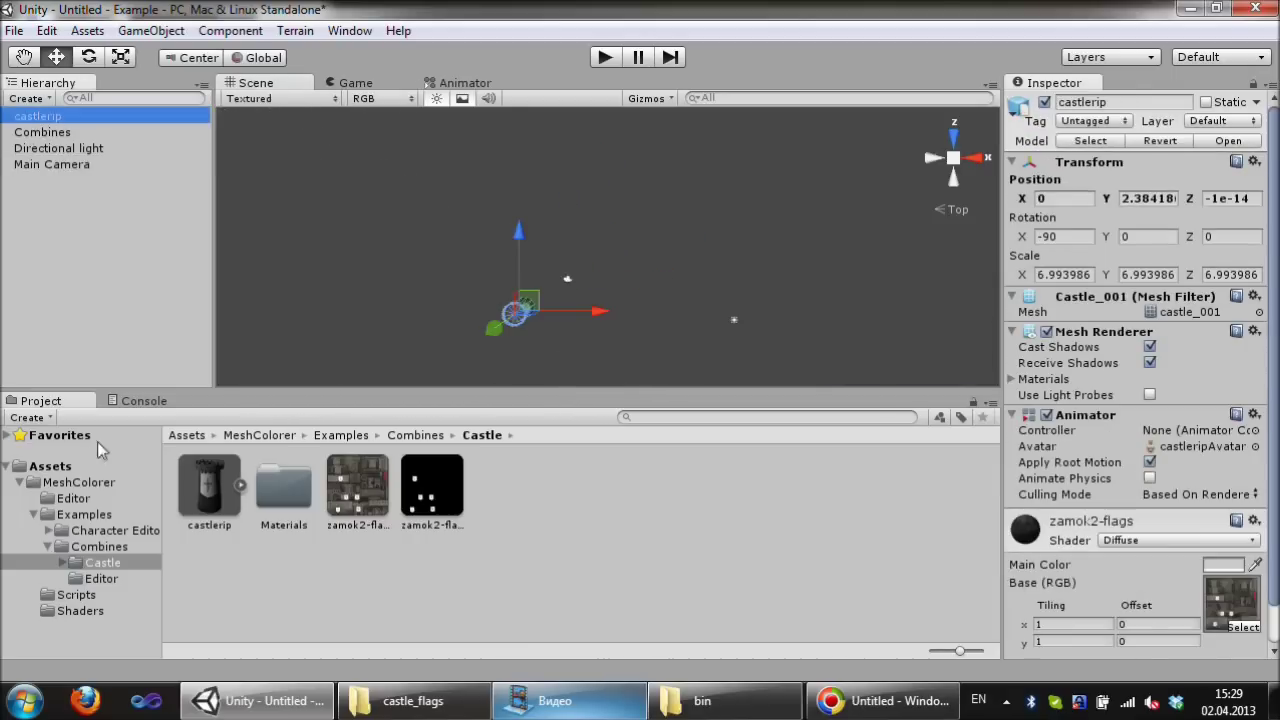
Step: Create a Prefabs folder inside Combines
{"action": "right_click", "coordinate": [79, 548]}
{"action": "mouse_move", "coordinate": [207, 235]}
{"action": "left_click", "coordinate": [410, 235]}
{"action": "type", "text": "Prefabs"}
{"action": "key", "text": "Return"}
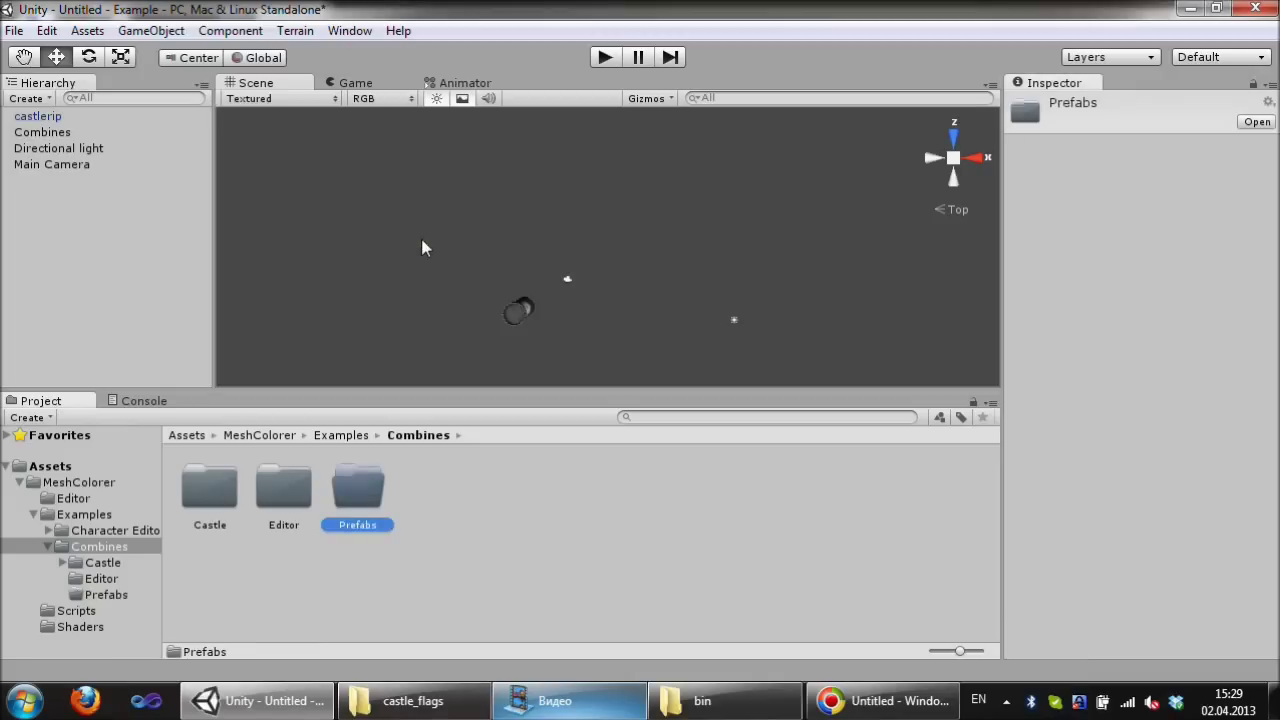
Step: Turn the tower into a prefab named Red Tower and nest its instance under Combines
{"action": "left_click_drag", "start_coordinate": [37, 117], "coordinate": [347, 498]}
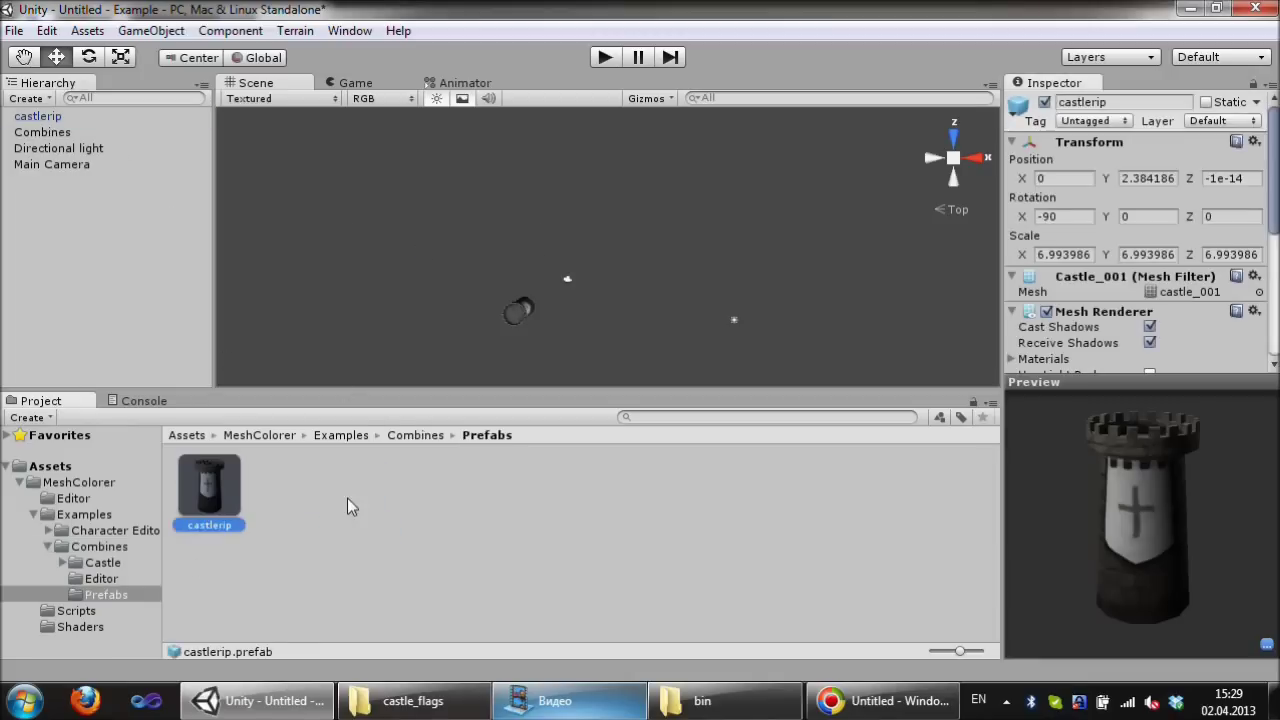
{"action": "left_click", "coordinate": [218, 510]}
{"action": "type", "text": "Red"}
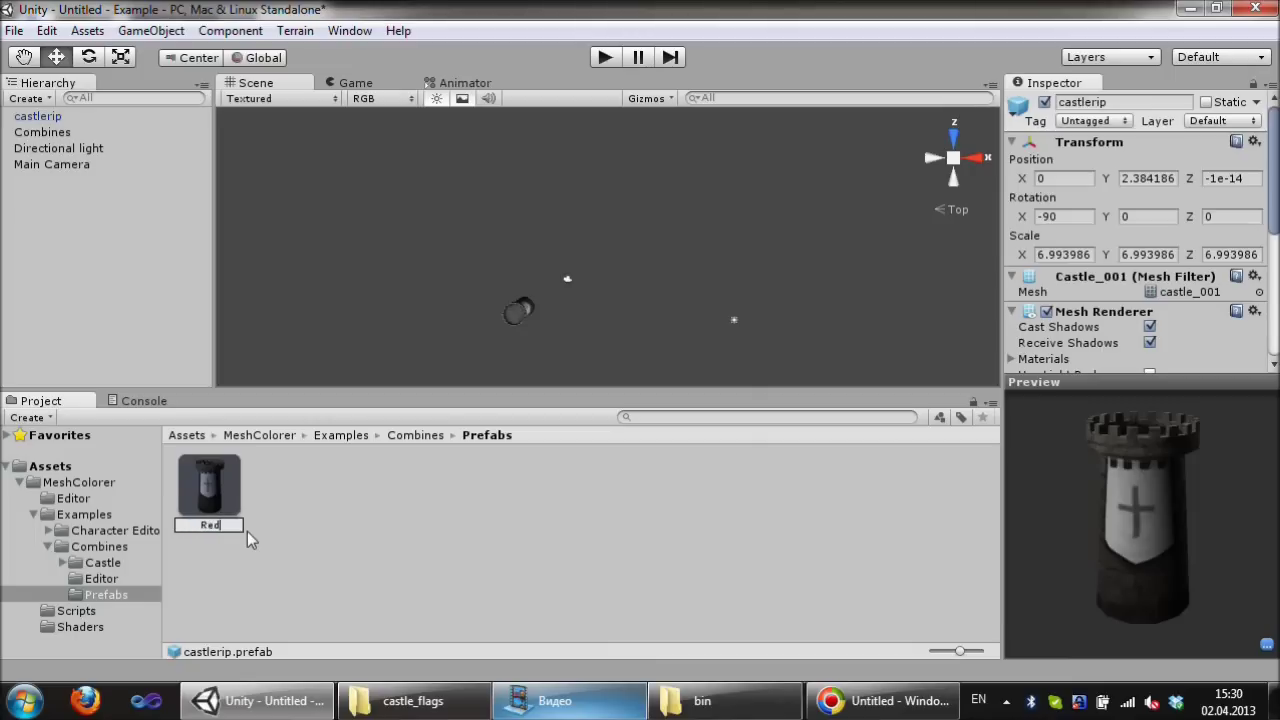
{"action": "type", "text": " Tower"}
{"action": "key", "text": "Return"}
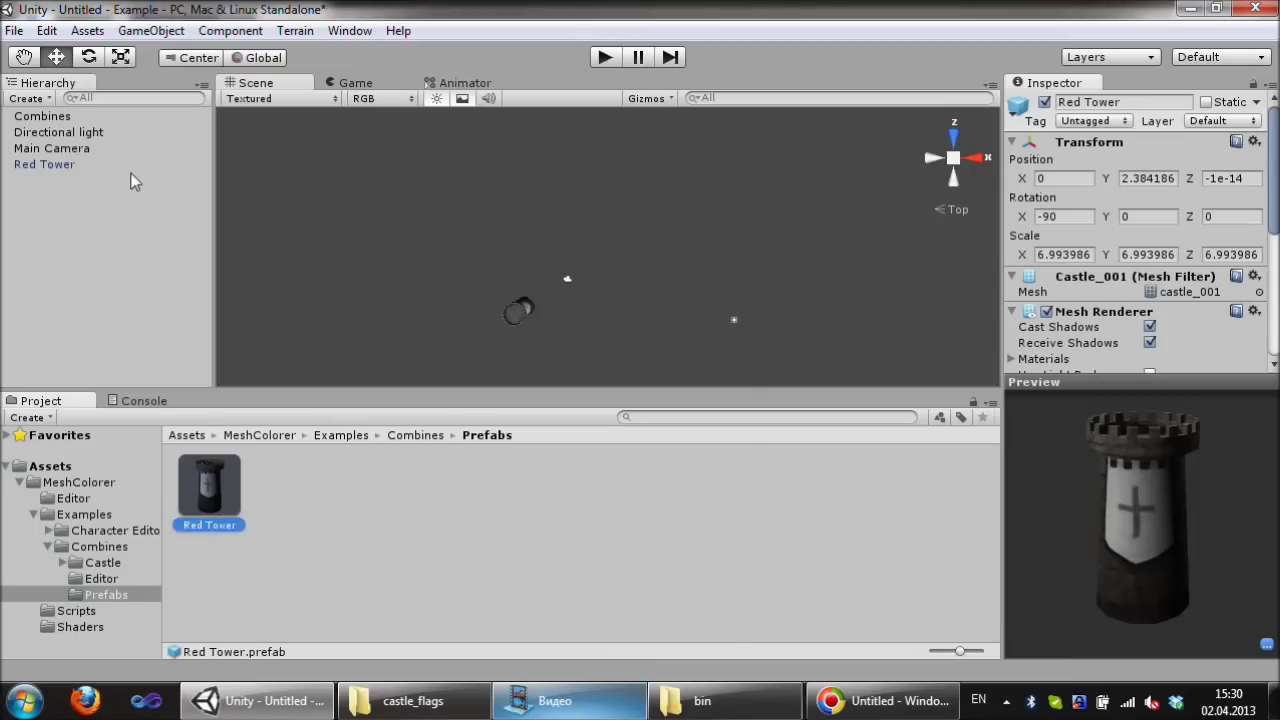
{"action": "left_click_drag", "start_coordinate": [44, 166], "coordinate": [50, 118]}
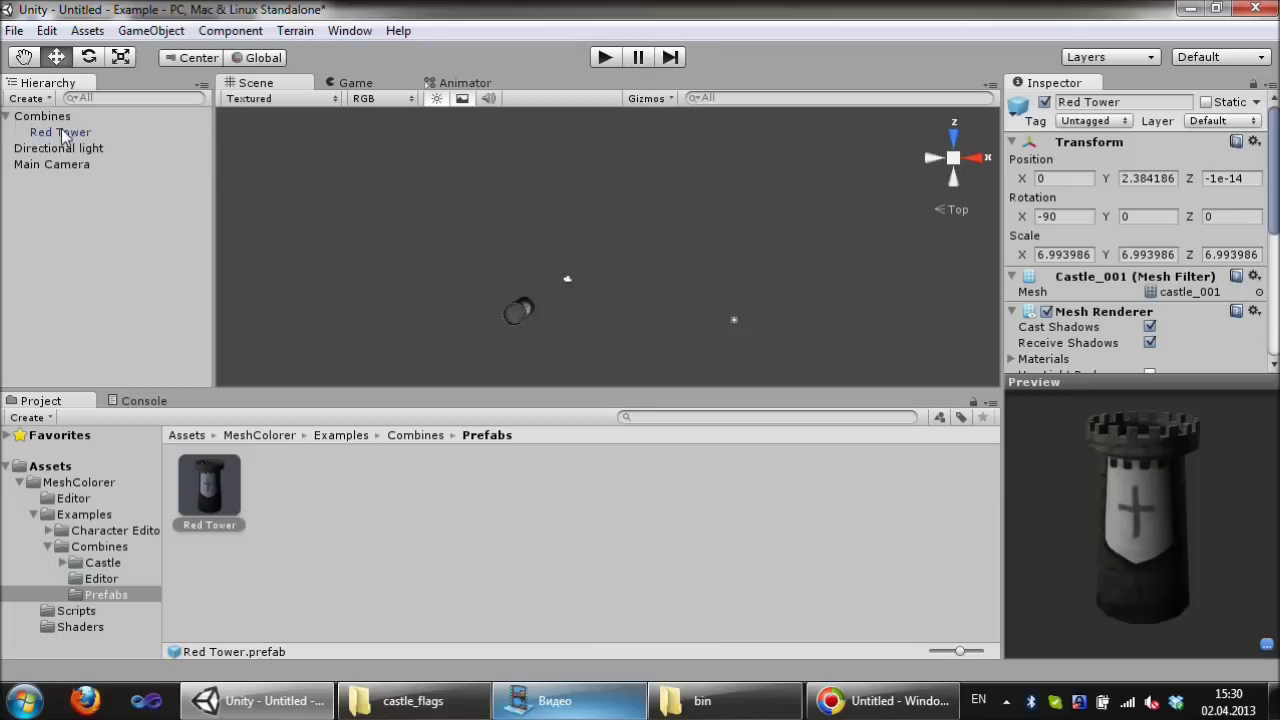
Step: Add two more Red Tower copies under Combines, spread them apart, and set their Position Y to 0
{"action": "left_click_drag", "start_coordinate": [212, 490], "coordinate": [153, 294]}
{"action": "left_click_drag", "start_coordinate": [212, 490], "coordinate": [537, 316]}
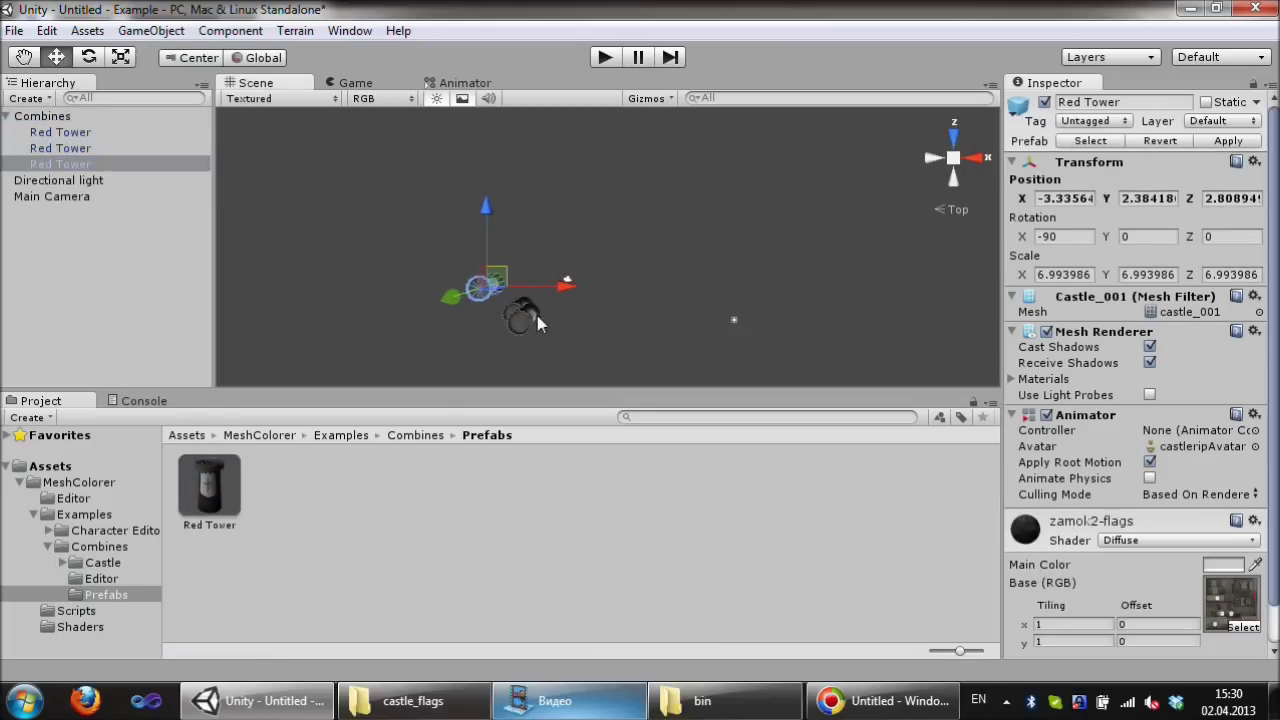
{"action": "left_click_drag", "start_coordinate": [537, 315], "coordinate": [555, 358]}
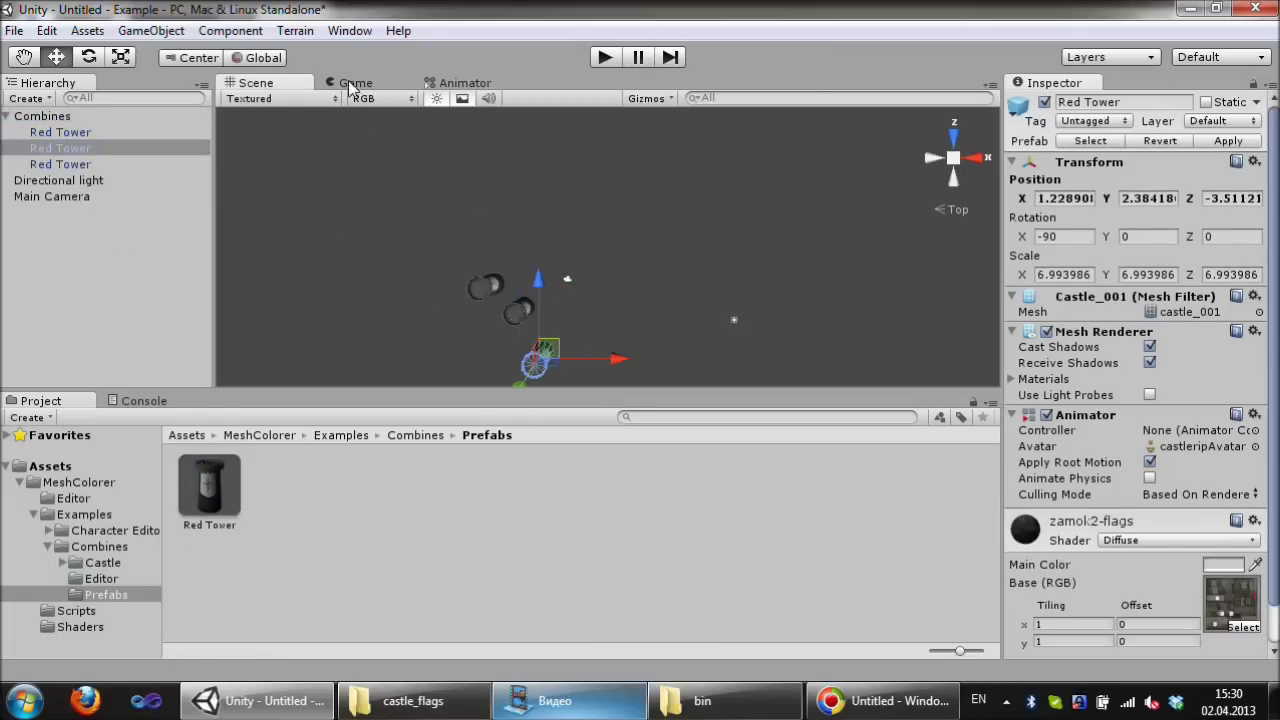
{"action": "left_click", "coordinate": [351, 84]}
{"action": "left_click", "coordinate": [87, 133]}
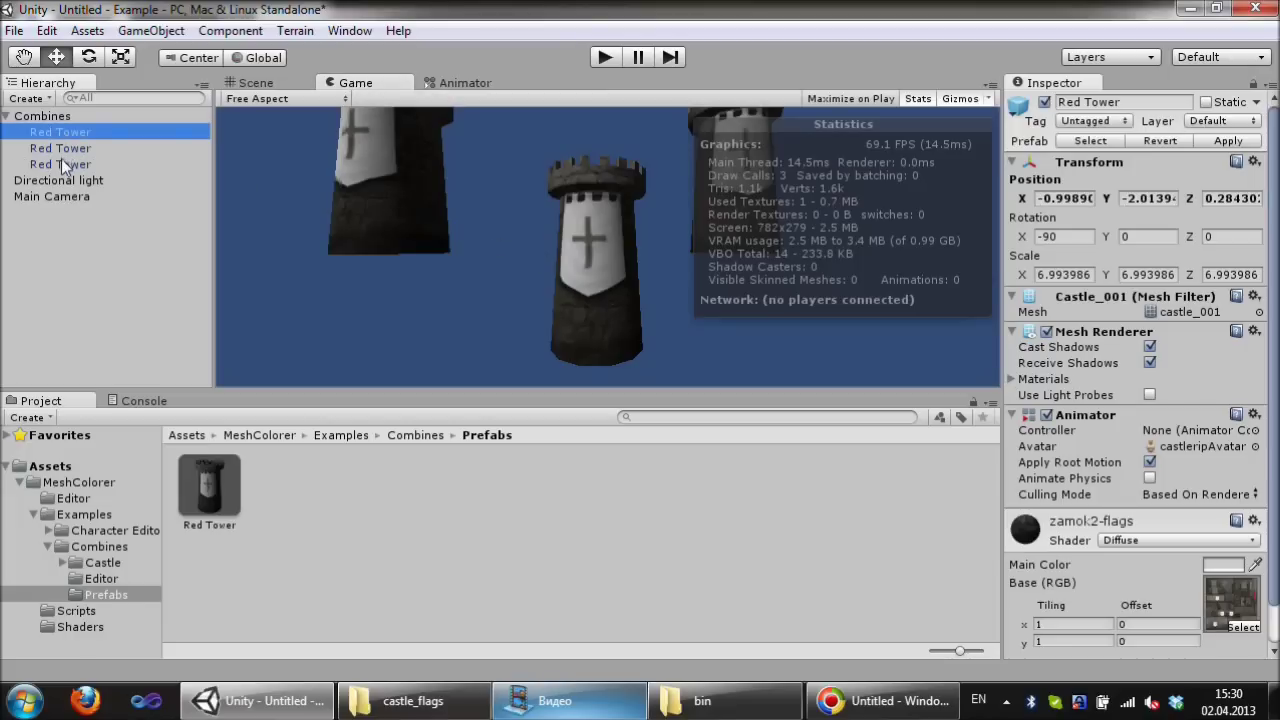
{"action": "left_click", "coordinate": [62, 165], "text": "shift"}
{"action": "left_click", "coordinate": [1158, 200]}
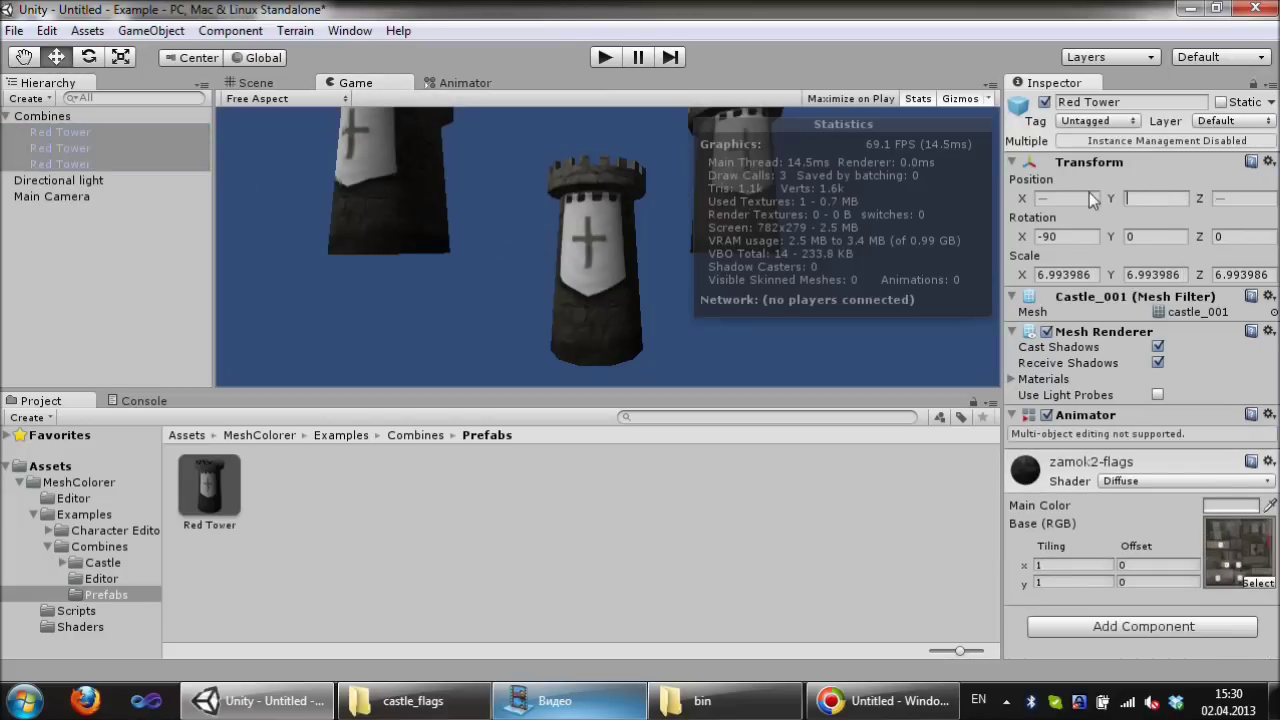
{"action": "type", "text": "0"}
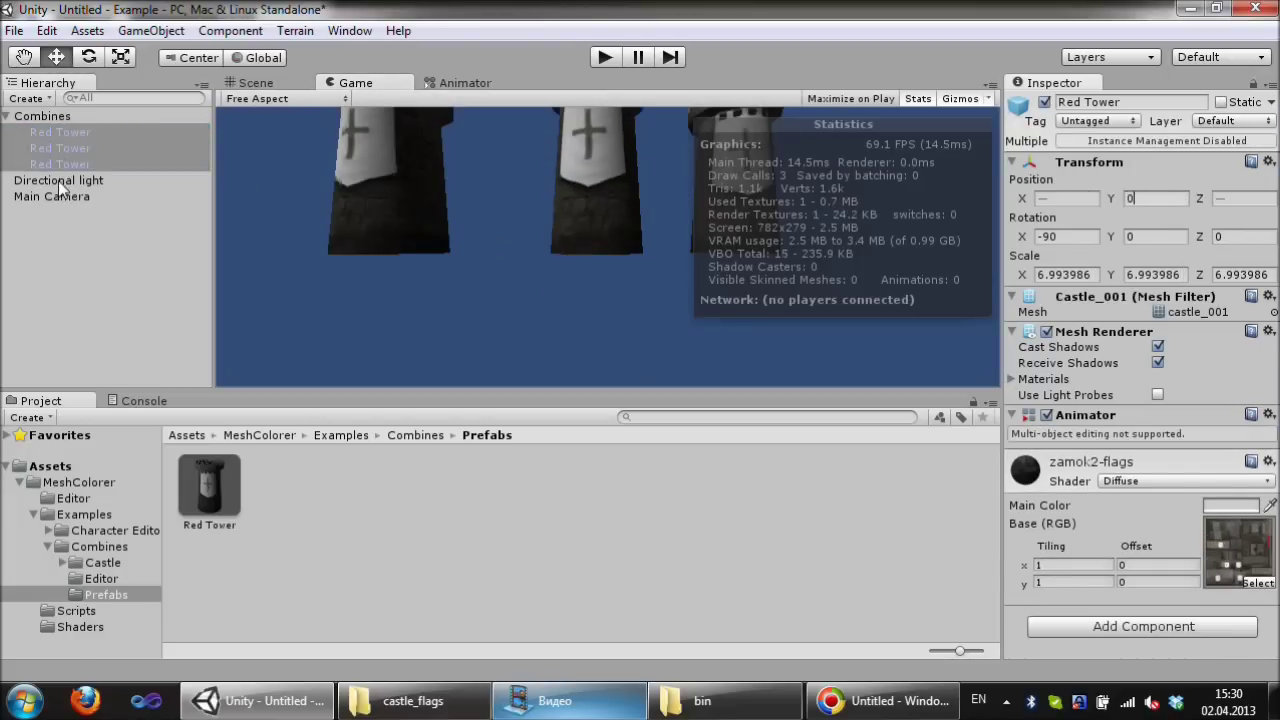
Step: Raise the Main Camera to height 3.94 and shift it to frame all three towers
{"action": "left_click", "coordinate": [58, 196]}
{"action": "left_click_drag", "start_coordinate": [1113, 181], "coordinate": [1174, 195]}
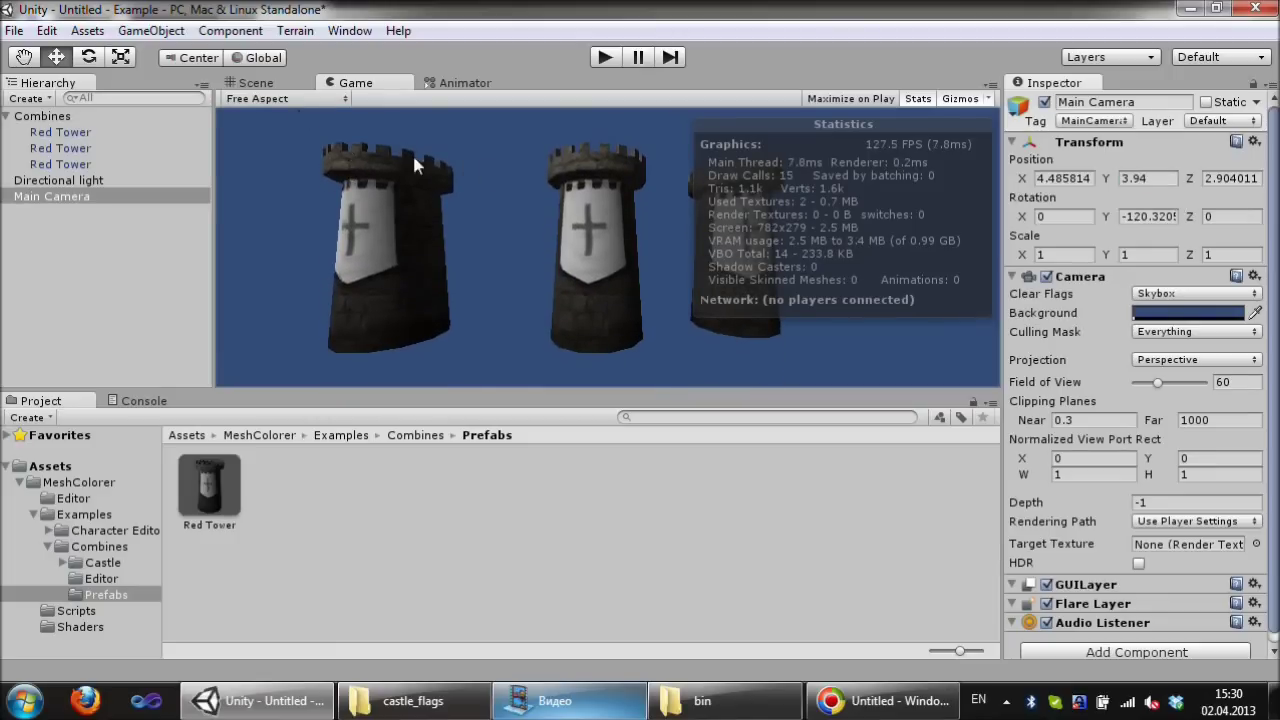
{"action": "mouse_move", "coordinate": [223, 170]}
{"action": "left_mouse_down"}
{"action": "mouse_move", "coordinate": [390, 189]}
{"action": "mouse_move", "coordinate": [243, 144]}
{"action": "left_mouse_up"}
{"action": "left_click", "coordinate": [341, 87]}
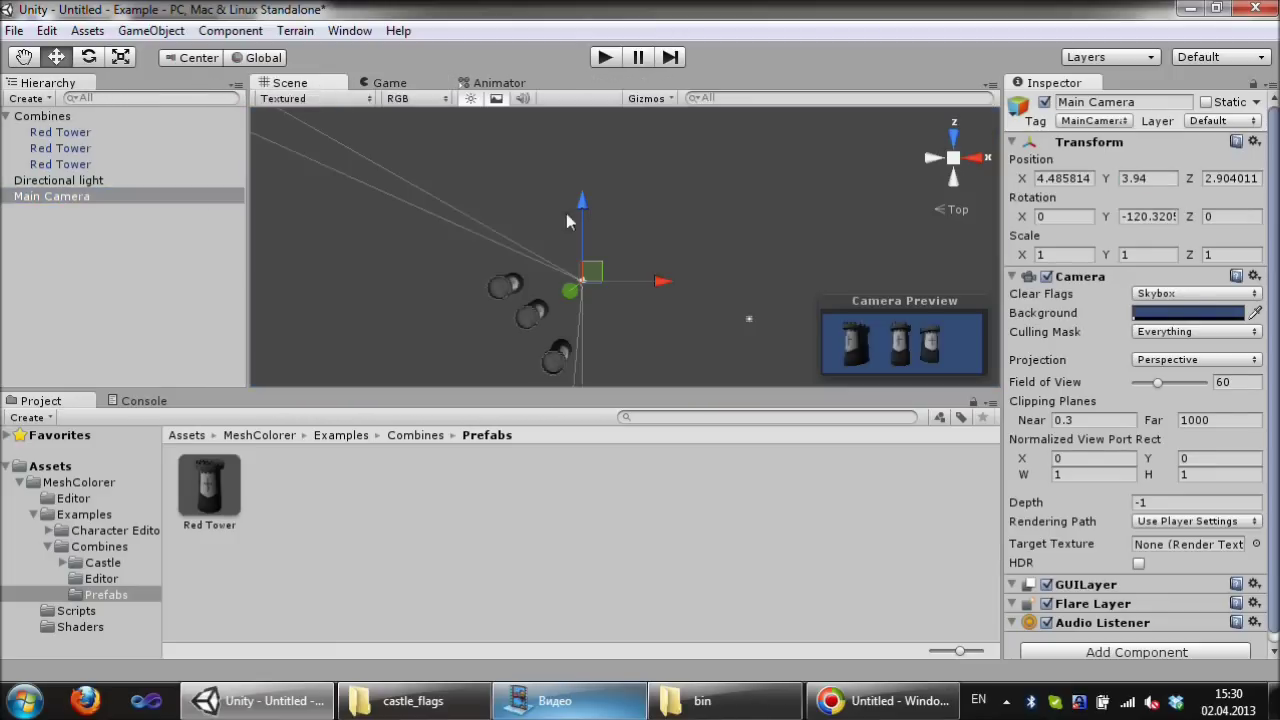
{"action": "left_click_drag", "start_coordinate": [594, 276], "coordinate": [613, 271]}
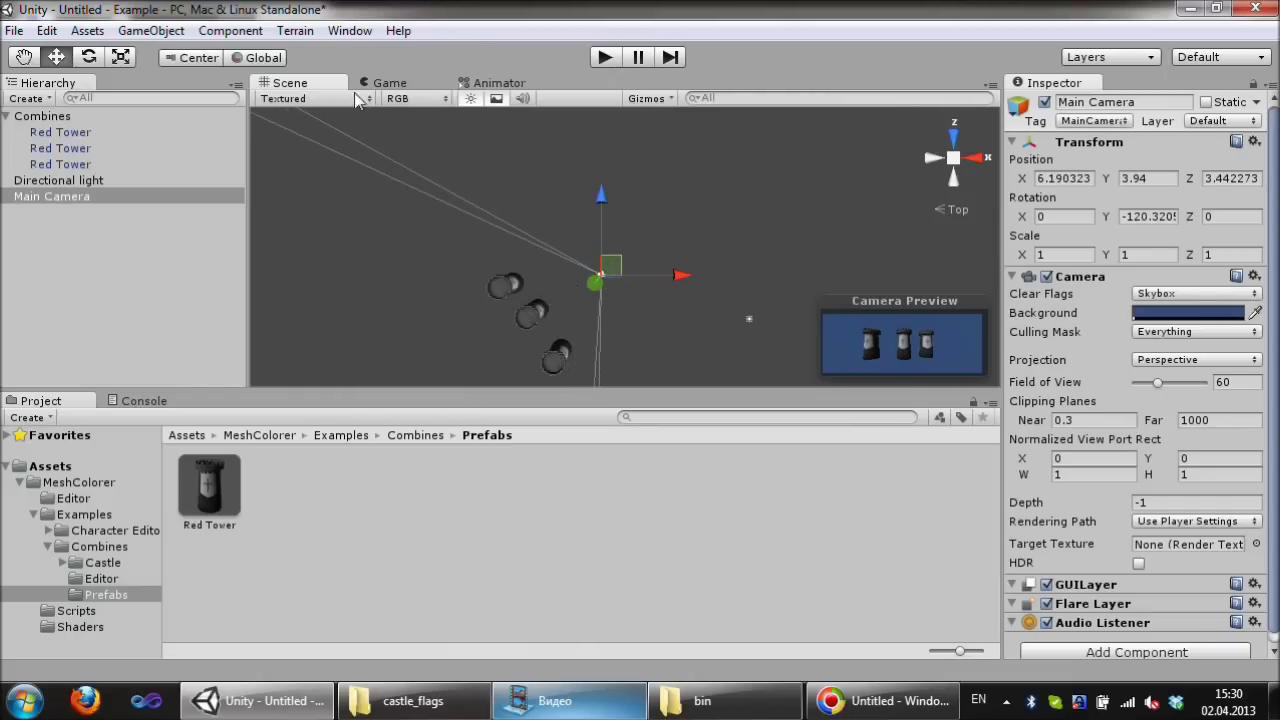
{"action": "left_click", "coordinate": [220, 488]}
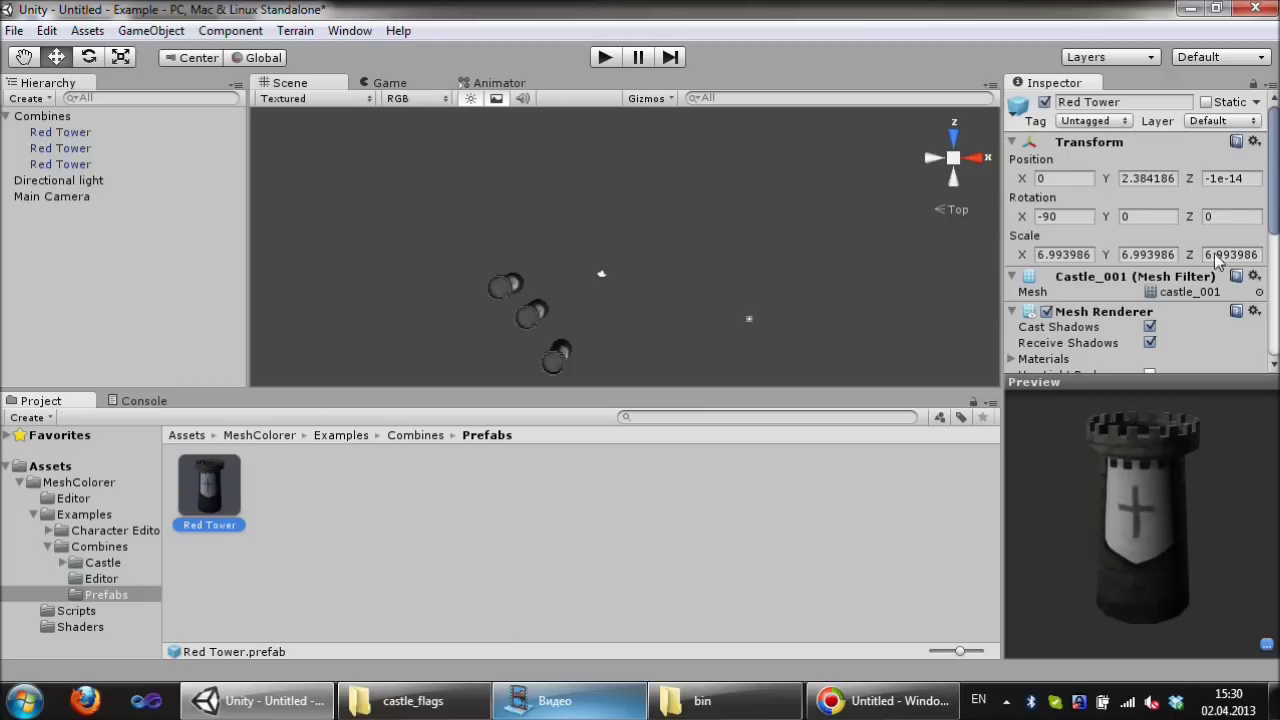
Step: Switch the tower material's shader to Mesh-Colored Diffuse
{"action": "scroll", "coordinate": [1215, 262], "scroll_direction": "down", "scroll_amount": 5}
{"action": "left_click", "coordinate": [1140, 222]}
{"action": "mouse_move", "coordinate": [1165, 416]}
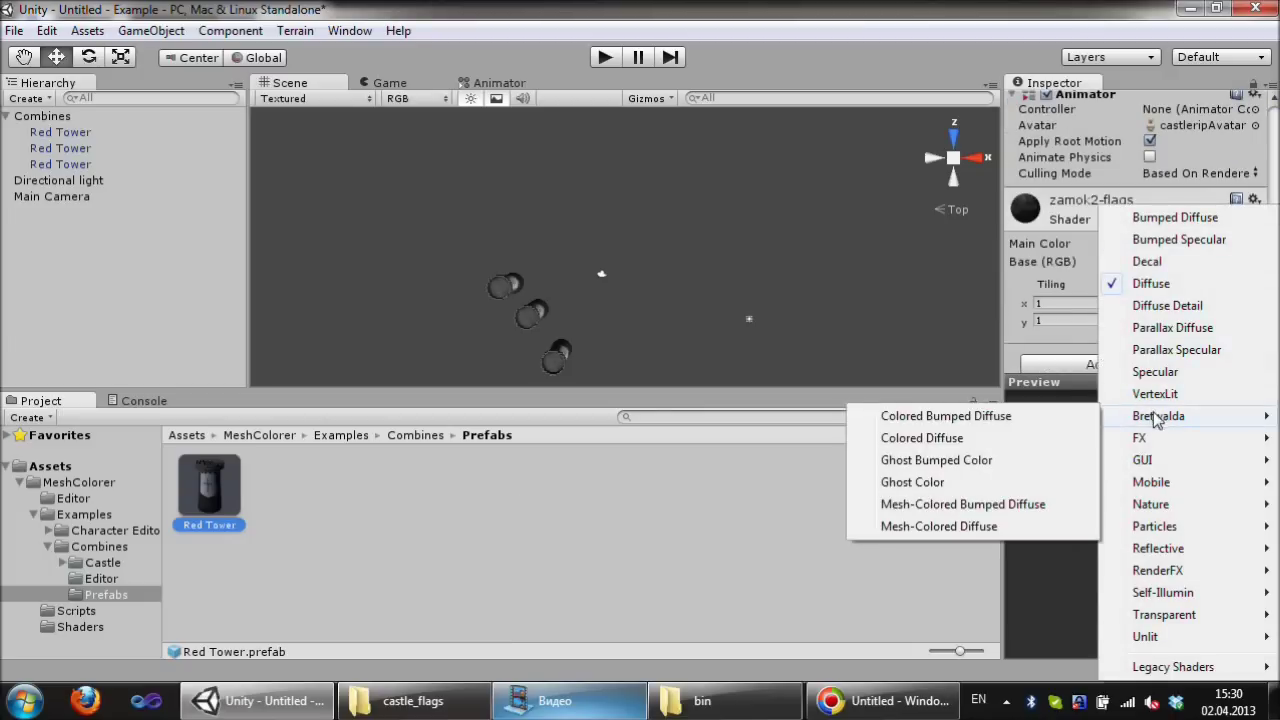
{"action": "left_click", "coordinate": [937, 527]}
{"action": "scroll", "coordinate": [1104, 280], "scroll_direction": "down", "scroll_amount": 3}
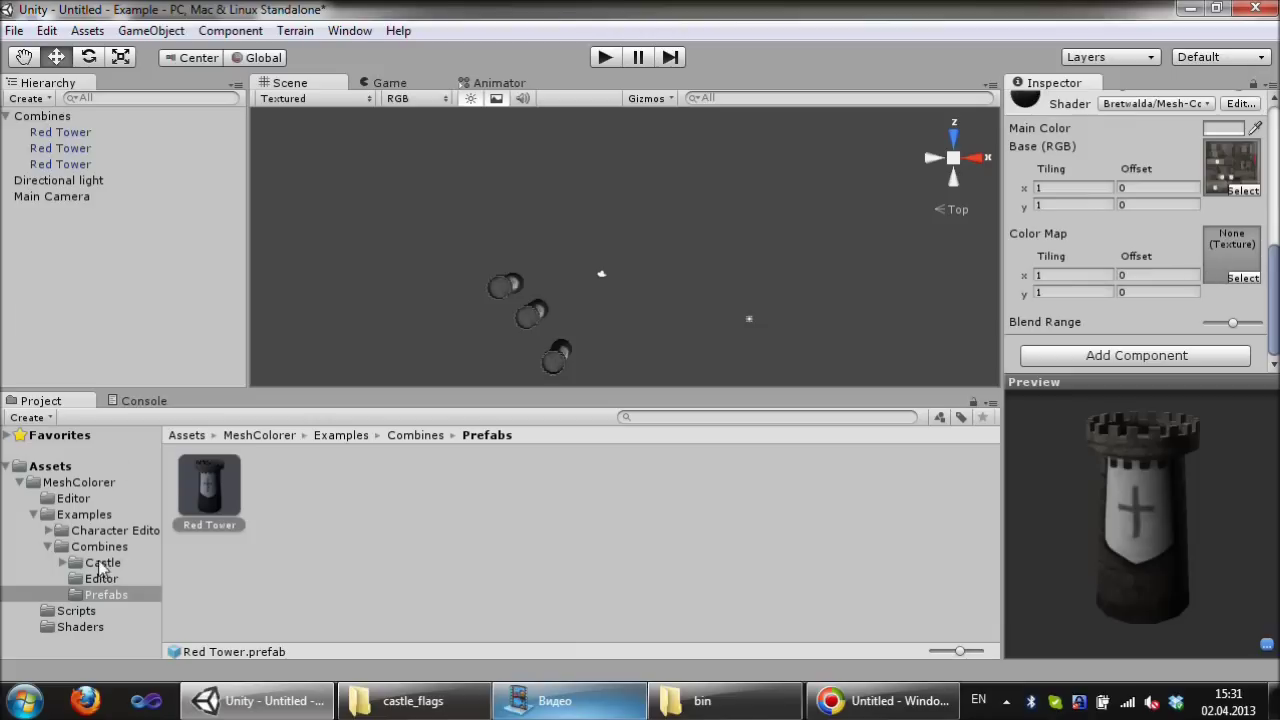
Step: Assign the zamok2-flags_mask1 texture as the material's Color Map
{"action": "left_click", "coordinate": [100, 563]}
{"action": "left_click", "coordinate": [454, 498]}
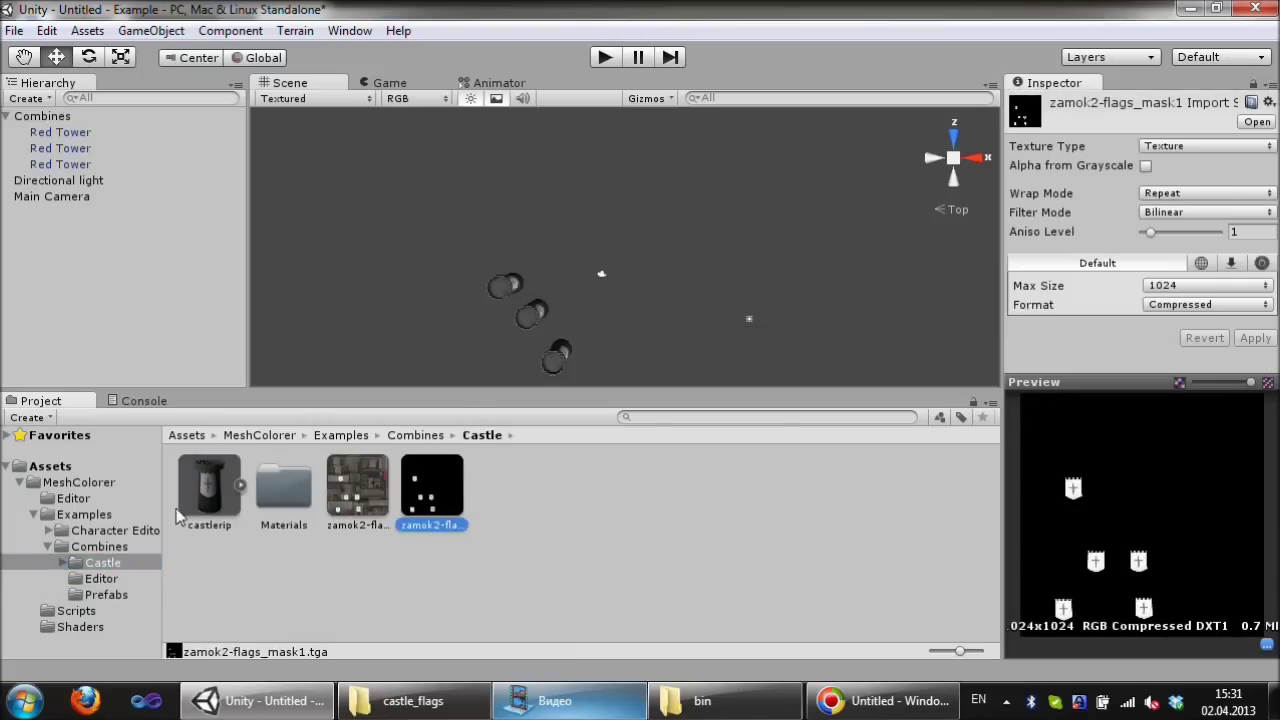
{"action": "left_click", "coordinate": [209, 488]}
{"action": "scroll", "coordinate": [1195, 250], "scroll_direction": "down", "scroll_amount": 5}
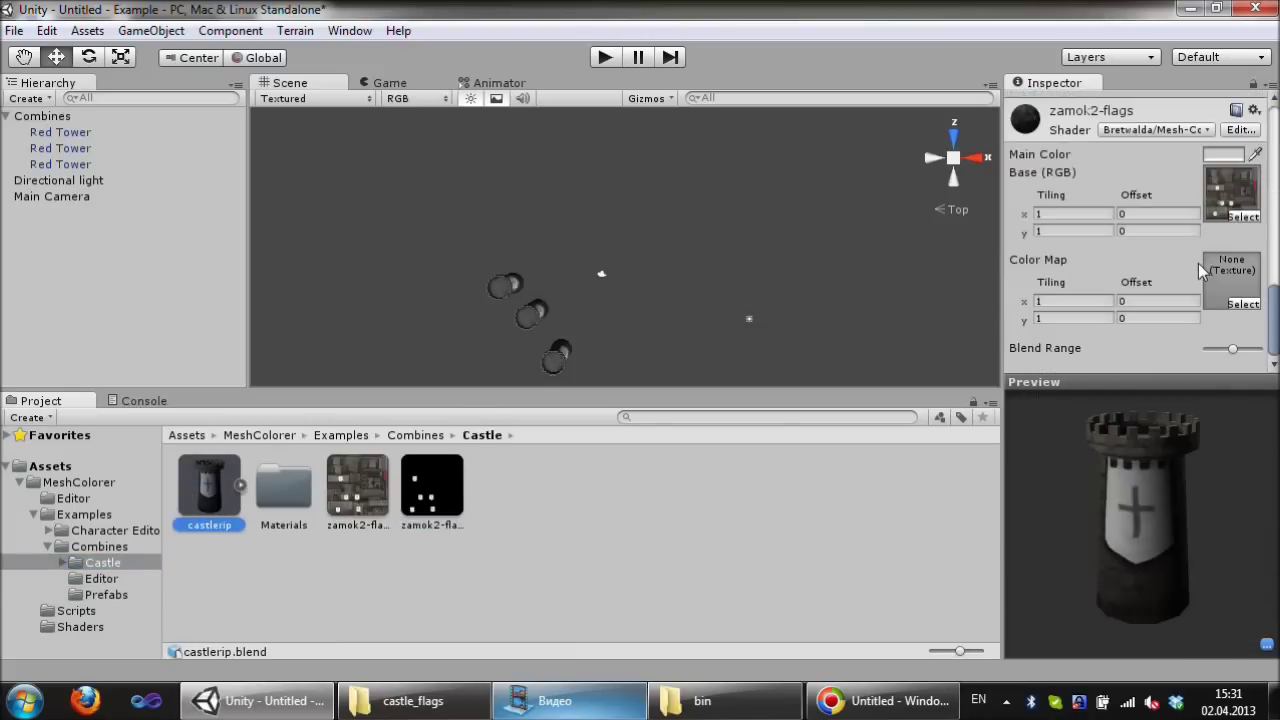
{"action": "left_click", "coordinate": [1238, 290]}
{"action": "left_click", "coordinate": [801, 461]}
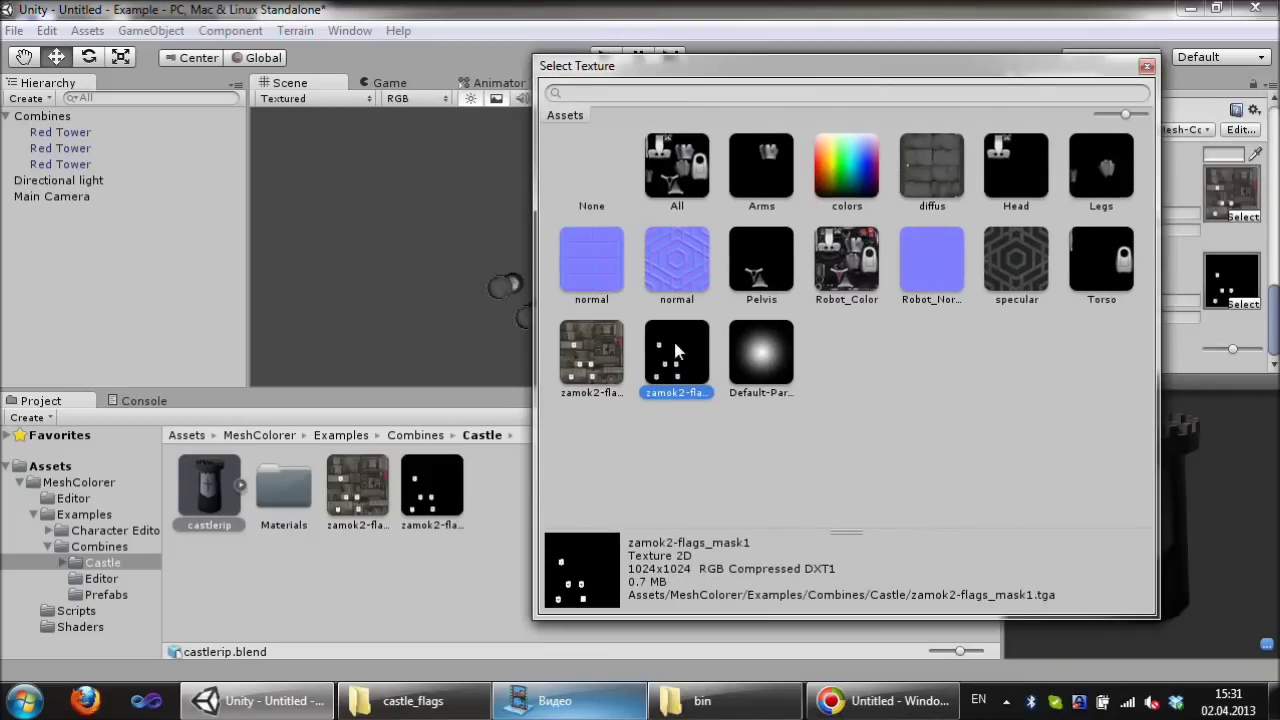
{"action": "double_click", "coordinate": [676, 350]}
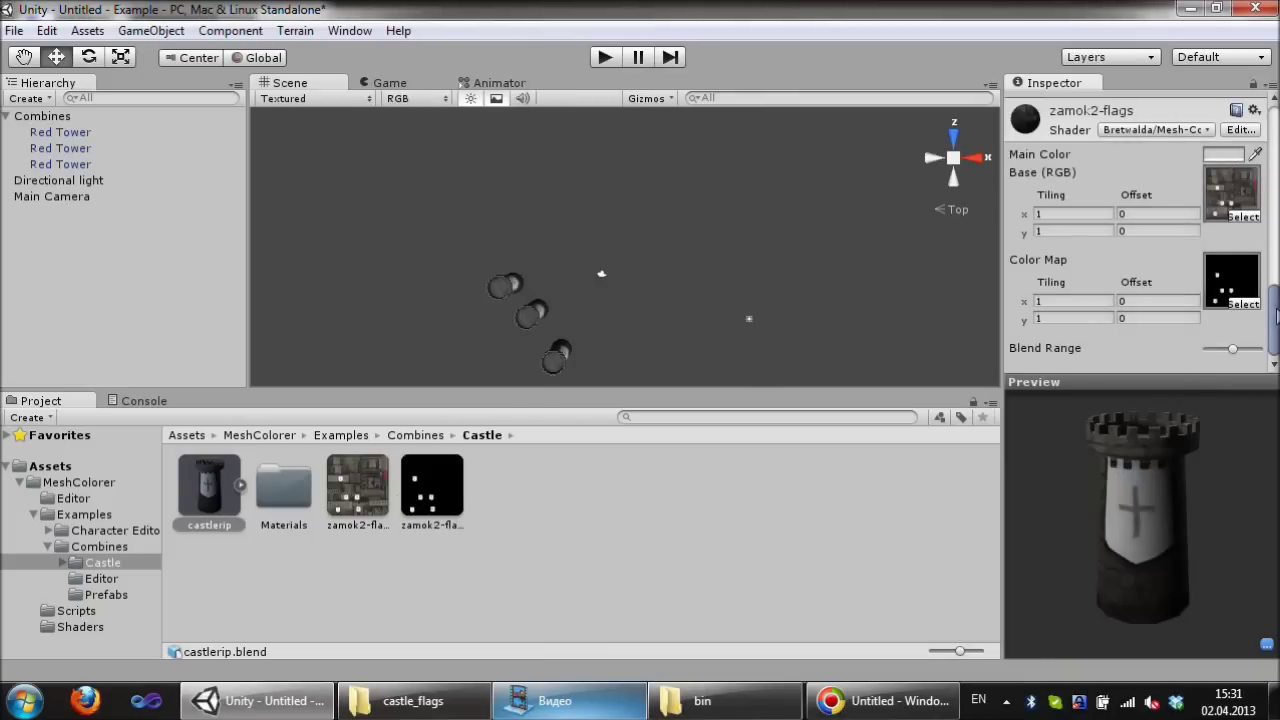
Step: Try the Colored Diffuse shader and adjust its additional colour from red to cyan
{"action": "left_click", "coordinate": [1155, 129]}
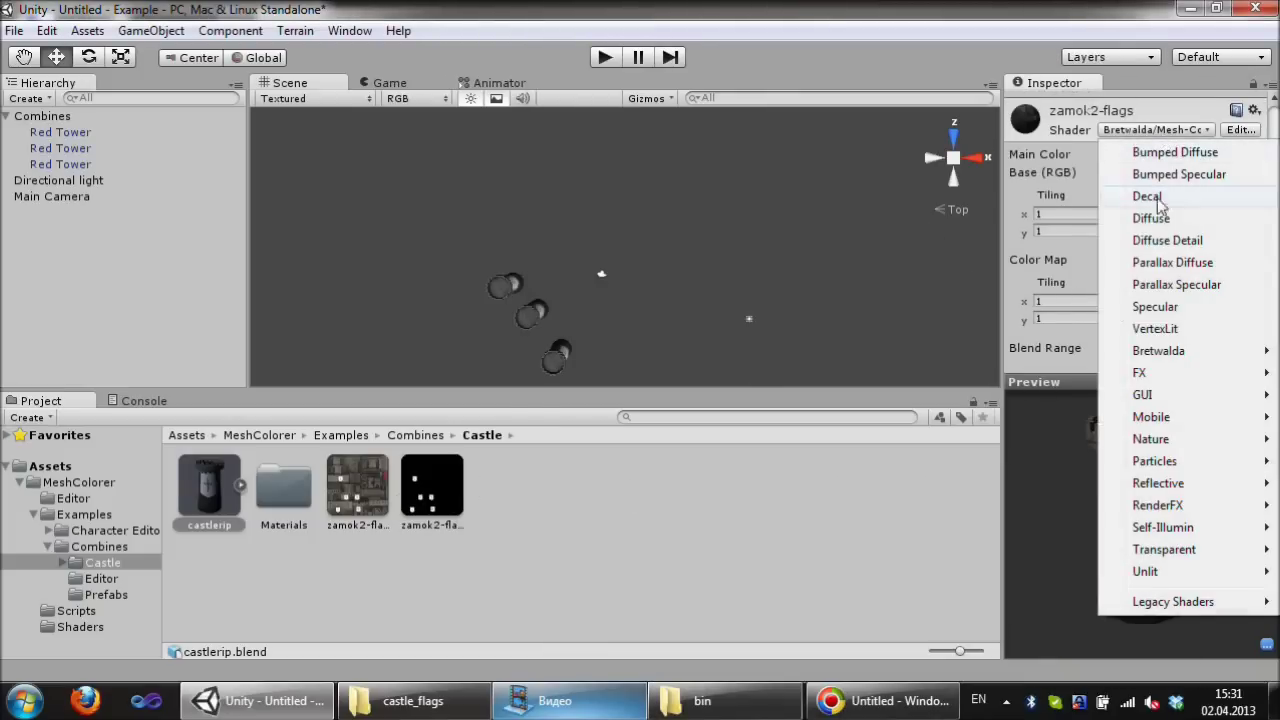
{"action": "mouse_move", "coordinate": [1165, 351]}
{"action": "left_click", "coordinate": [922, 373]}
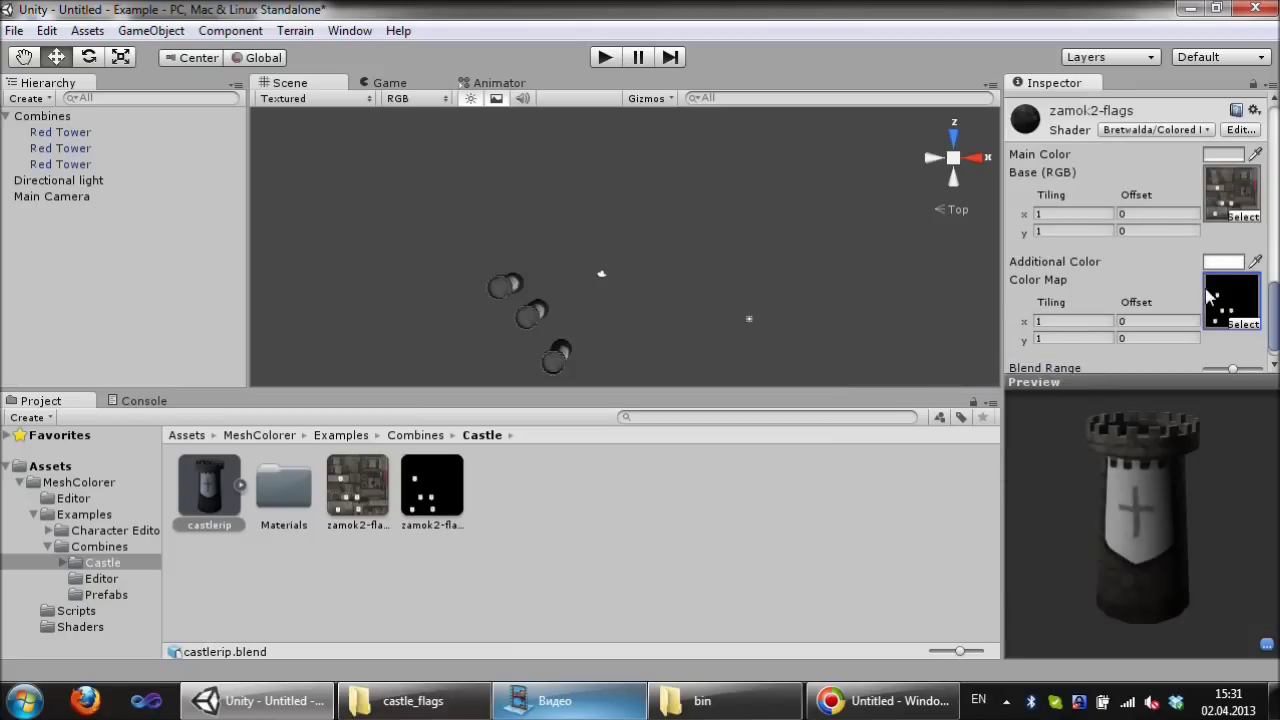
{"action": "left_click", "coordinate": [1223, 261]}
{"action": "left_click_drag", "start_coordinate": [1120, 215], "coordinate": [754, 150]}
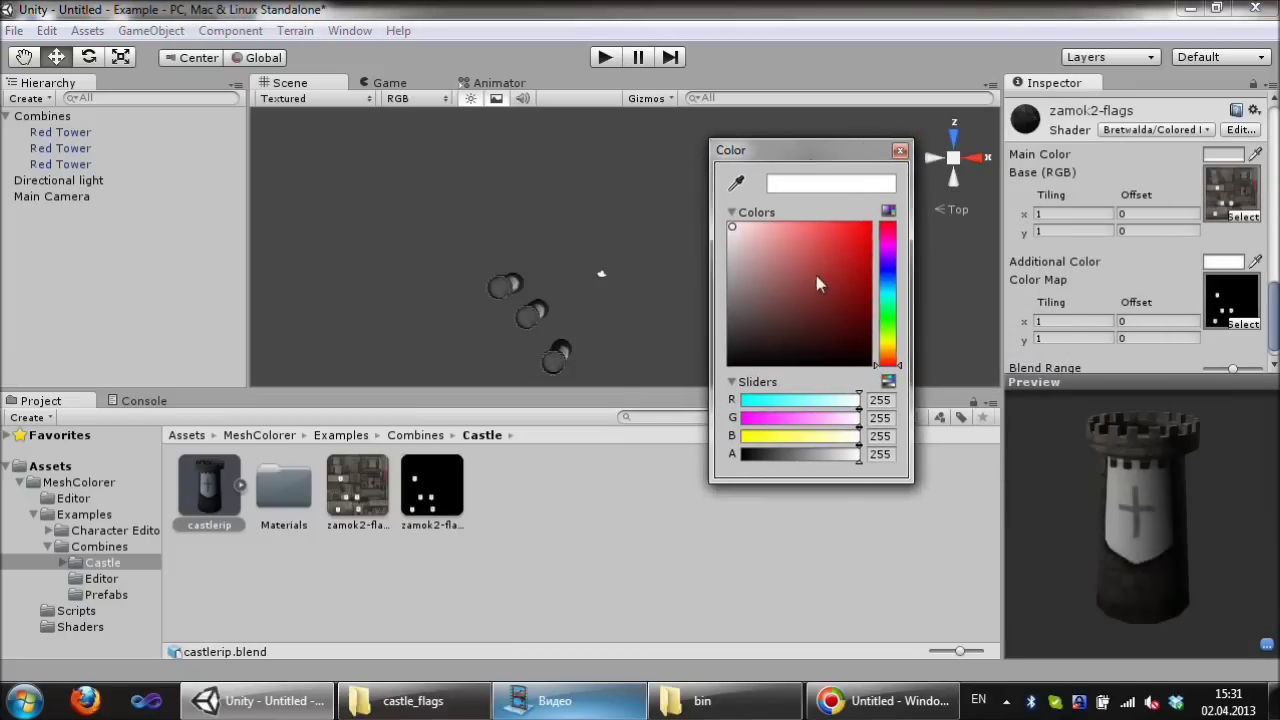
{"action": "left_click_drag", "start_coordinate": [835, 248], "coordinate": [876, 207]}
{"action": "left_click_drag", "start_coordinate": [893, 250], "coordinate": [891, 302]}
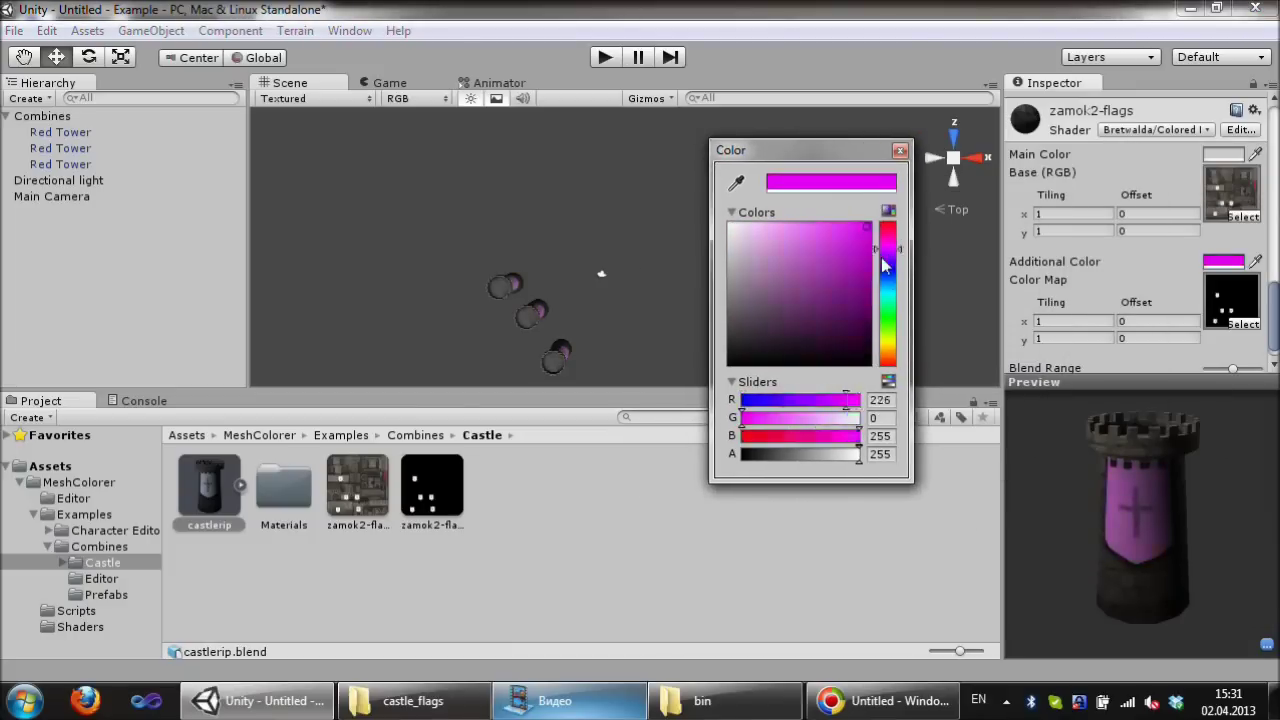
{"action": "left_click", "coordinate": [900, 150]}
Step: Return the shader to Bretwalda > Mesh-Colored Diffuse and select the Red Tower prefab in Prefabs
{"action": "left_click", "coordinate": [1155, 130]}
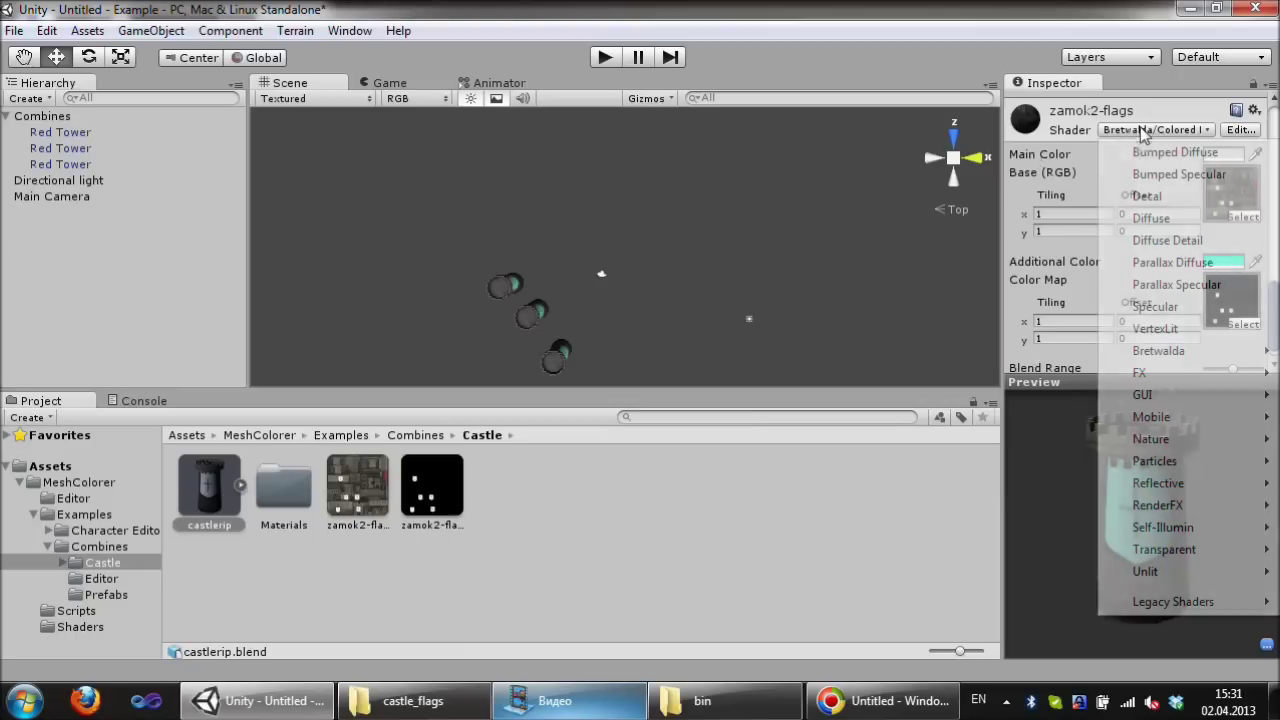
{"action": "mouse_move", "coordinate": [1165, 355]}
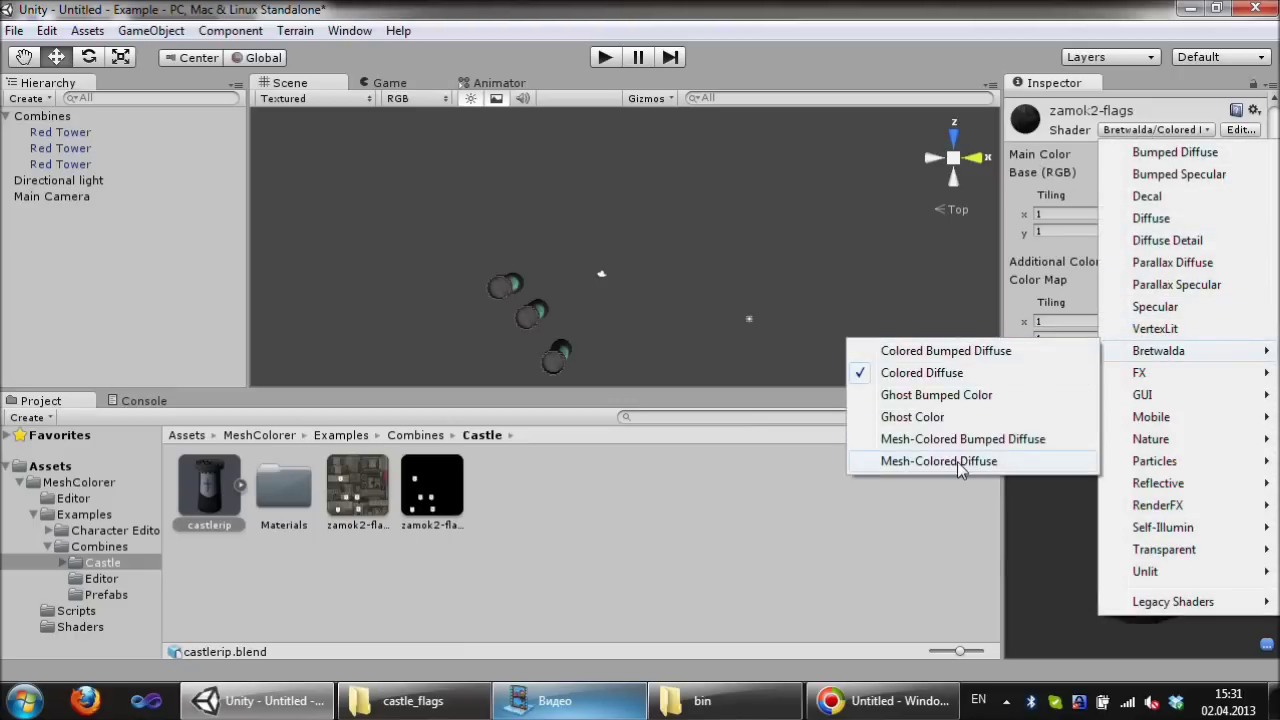
{"action": "left_click", "coordinate": [958, 461]}
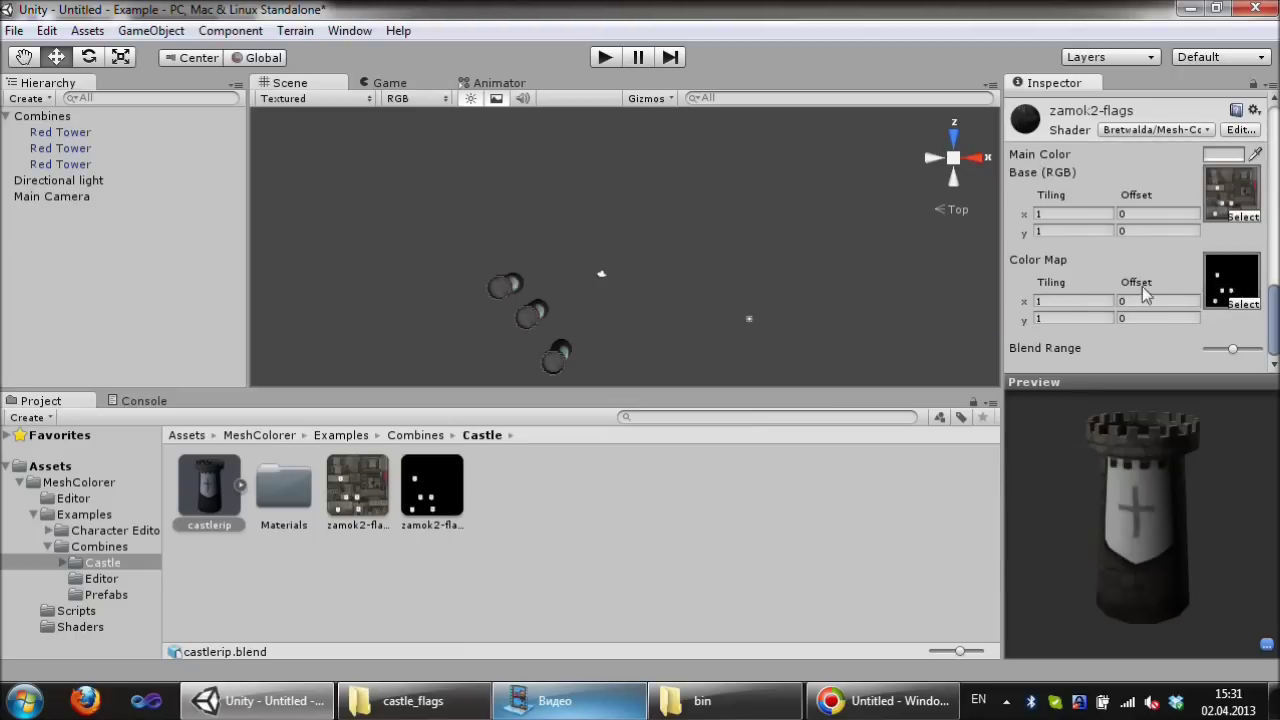
{"action": "scroll", "coordinate": [1121, 307], "scroll_direction": "up", "scroll_amount": 3}
{"action": "scroll", "coordinate": [1104, 236], "scroll_direction": "up", "scroll_amount": 3}
{"action": "left_click", "coordinate": [102, 150]}
{"action": "left_click", "coordinate": [207, 498]}
{"action": "left_click", "coordinate": [105, 594]}
{"action": "left_click", "coordinate": [231, 508]}
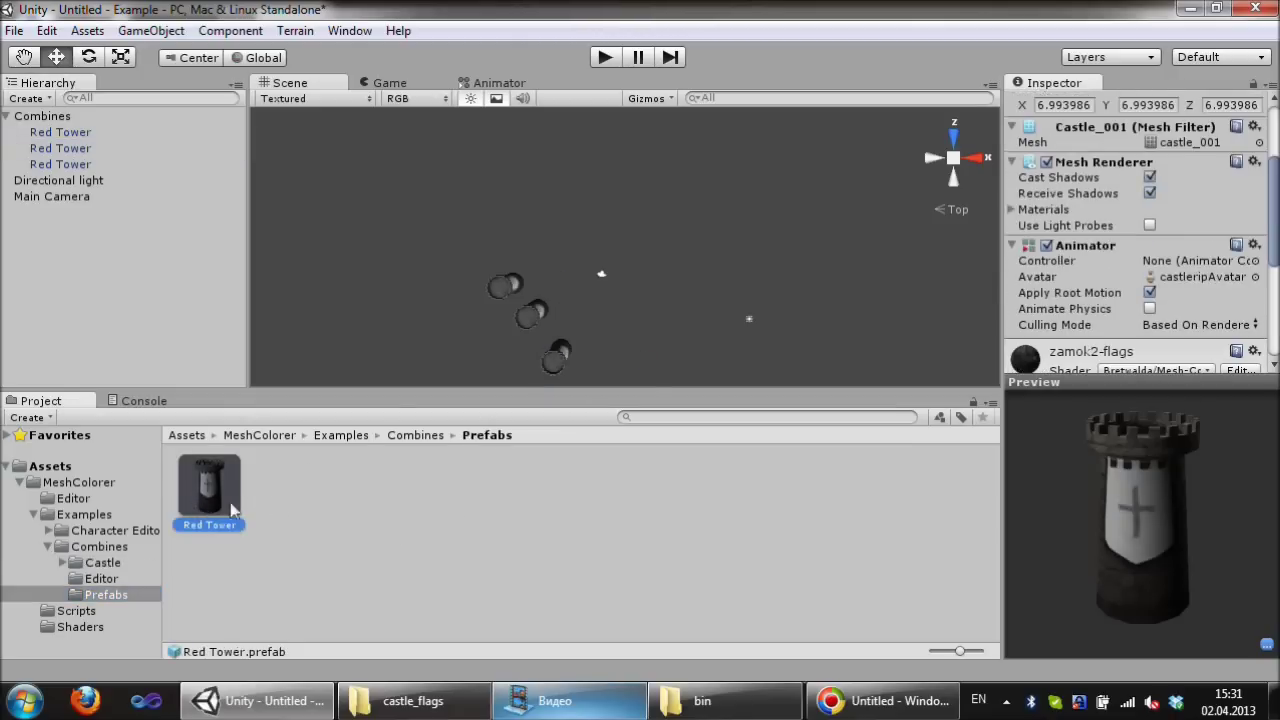
Step: Add a Mesh Colorer component to the Red Tower prefab
{"action": "scroll", "coordinate": [1120, 294], "scroll_direction": "down", "scroll_amount": 5}
{"action": "scroll", "coordinate": [1121, 293], "scroll_direction": "down", "scroll_amount": 1}
{"action": "left_click", "coordinate": [1130, 356]}
{"action": "type", "text": "mesh"}
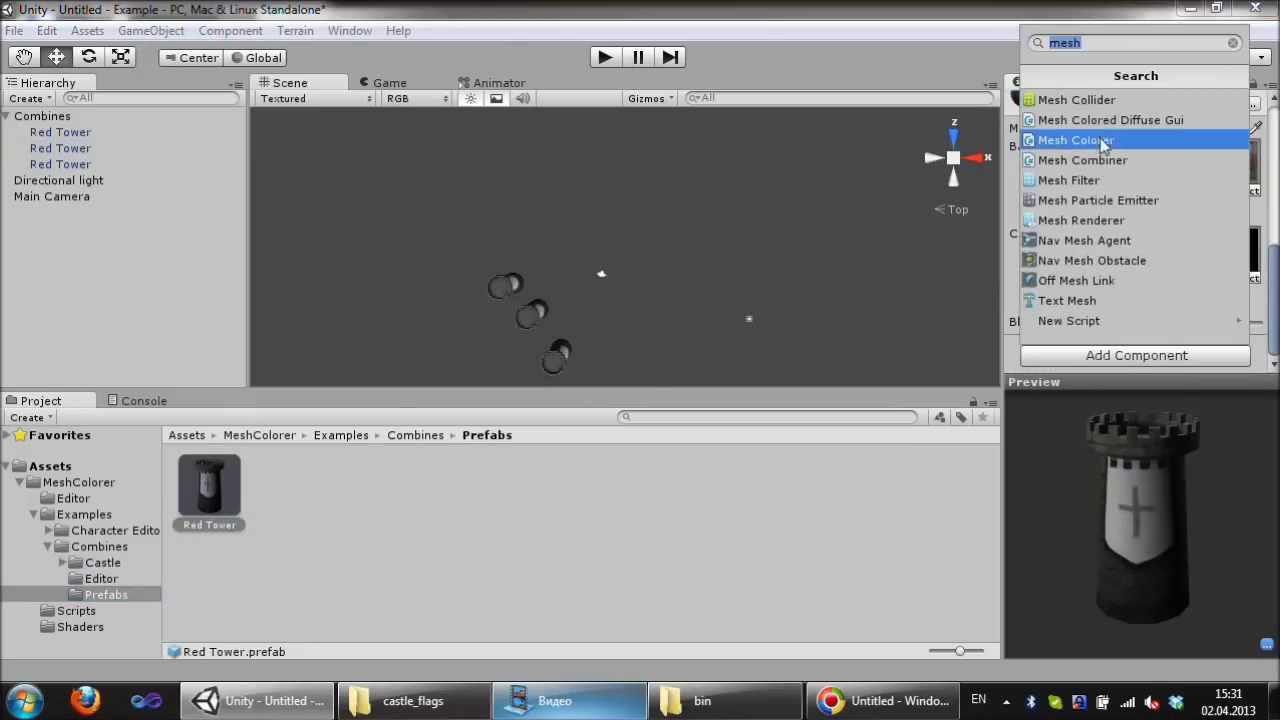
{"action": "type", "text": "mesh "}
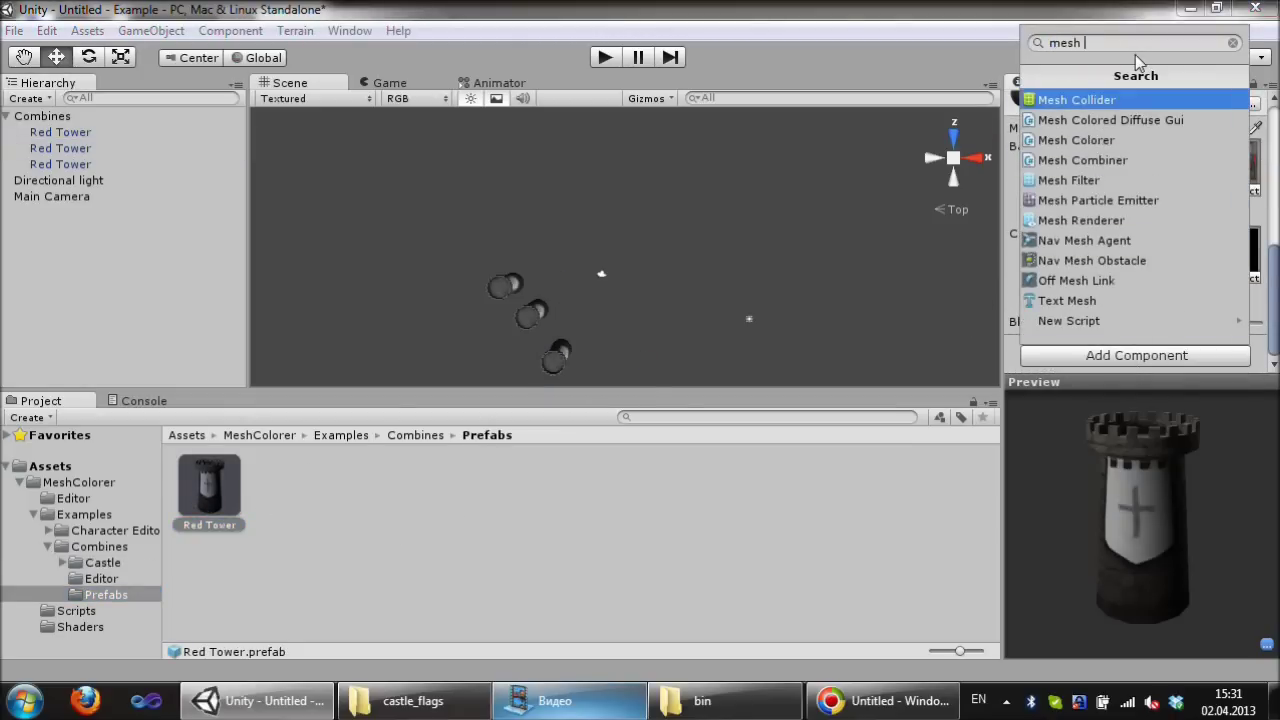
{"action": "type", "text": "col"}
{"action": "key", "text": "Down"}
{"action": "key", "text": "Down"}
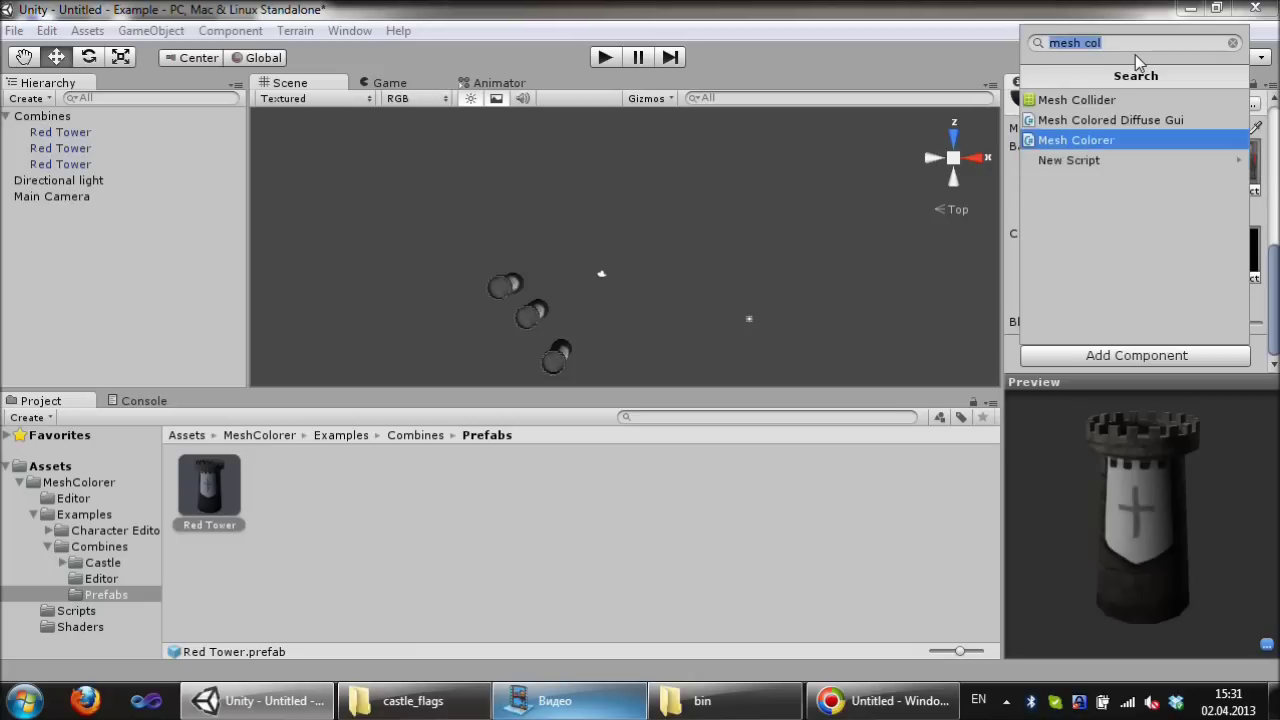
{"action": "key", "text": "Return"}
Step: Set the Mesh Colorer's Shared Color to pure red (255, 0, 0) and raise its Blend Range
{"action": "scroll", "coordinate": [1275, 243], "scroll_direction": "up", "scroll_amount": 2}
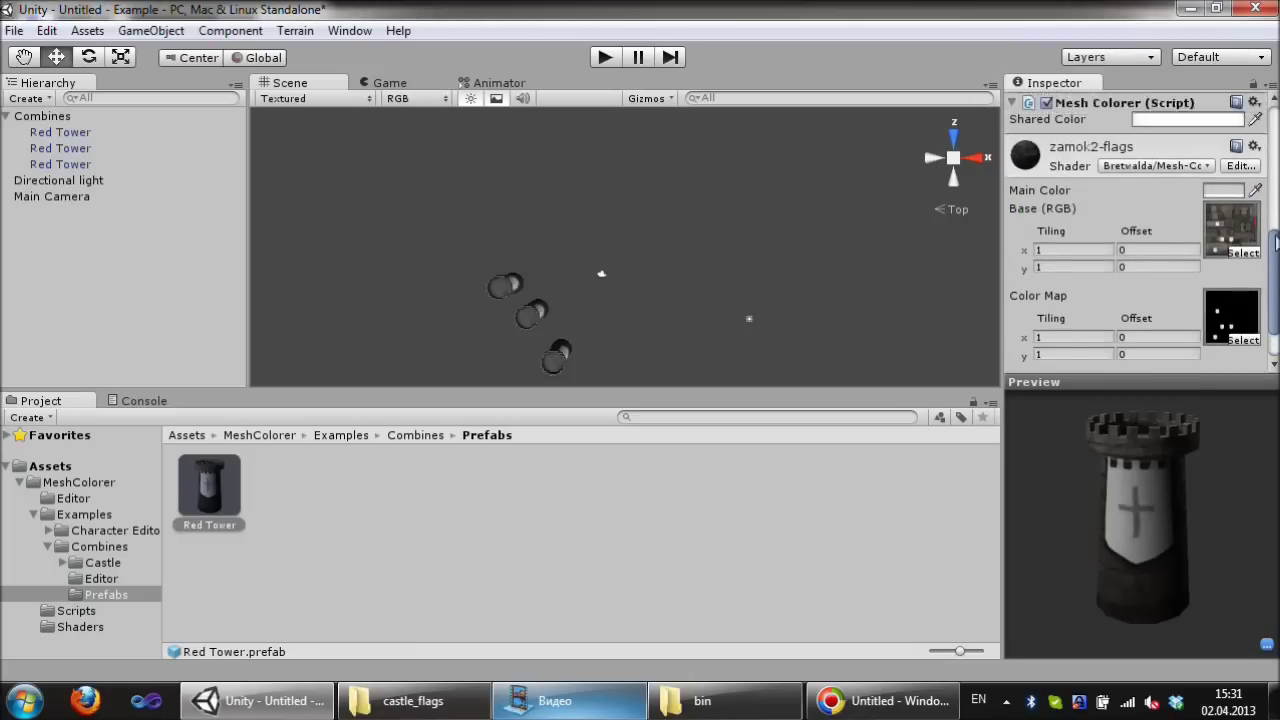
{"action": "scroll", "coordinate": [1275, 243], "scroll_direction": "up", "scroll_amount": 2}
{"action": "left_click", "coordinate": [1165, 254]}
{"action": "left_click_drag", "start_coordinate": [850, 232], "coordinate": [883, 216]}
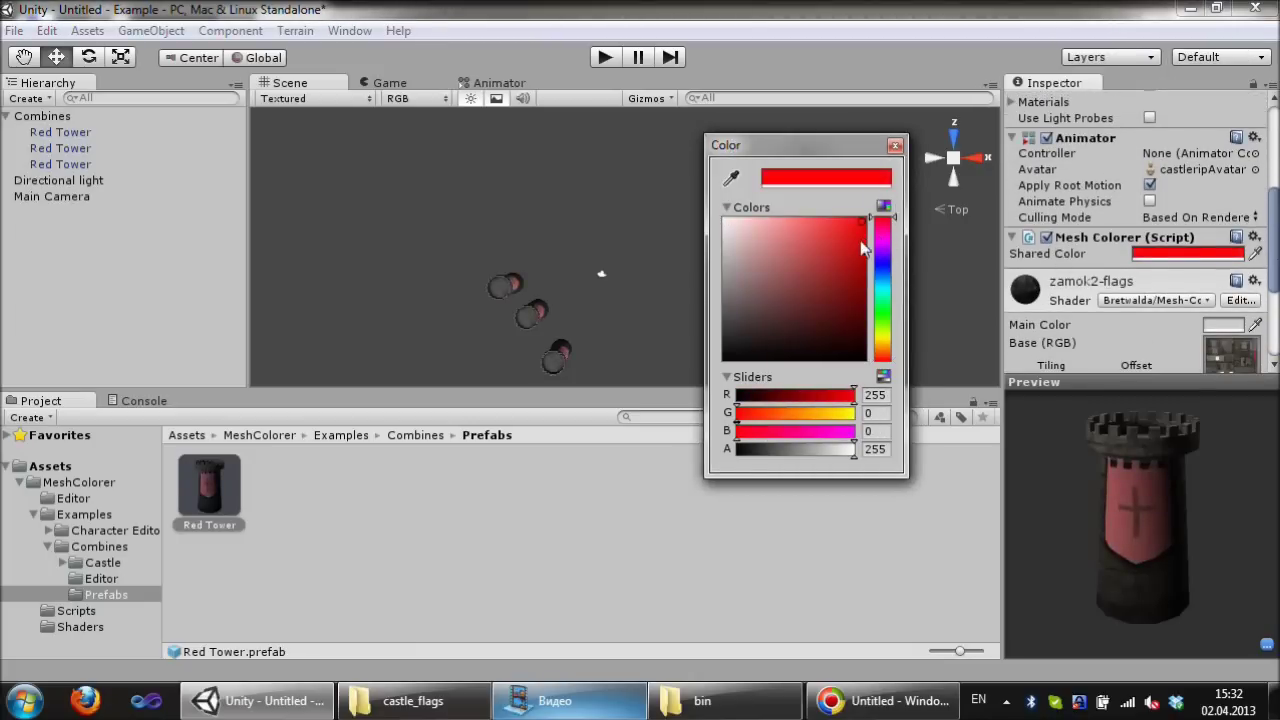
{"action": "left_click", "coordinate": [895, 145]}
{"action": "scroll", "coordinate": [1237, 330], "scroll_direction": "down", "scroll_amount": 5}
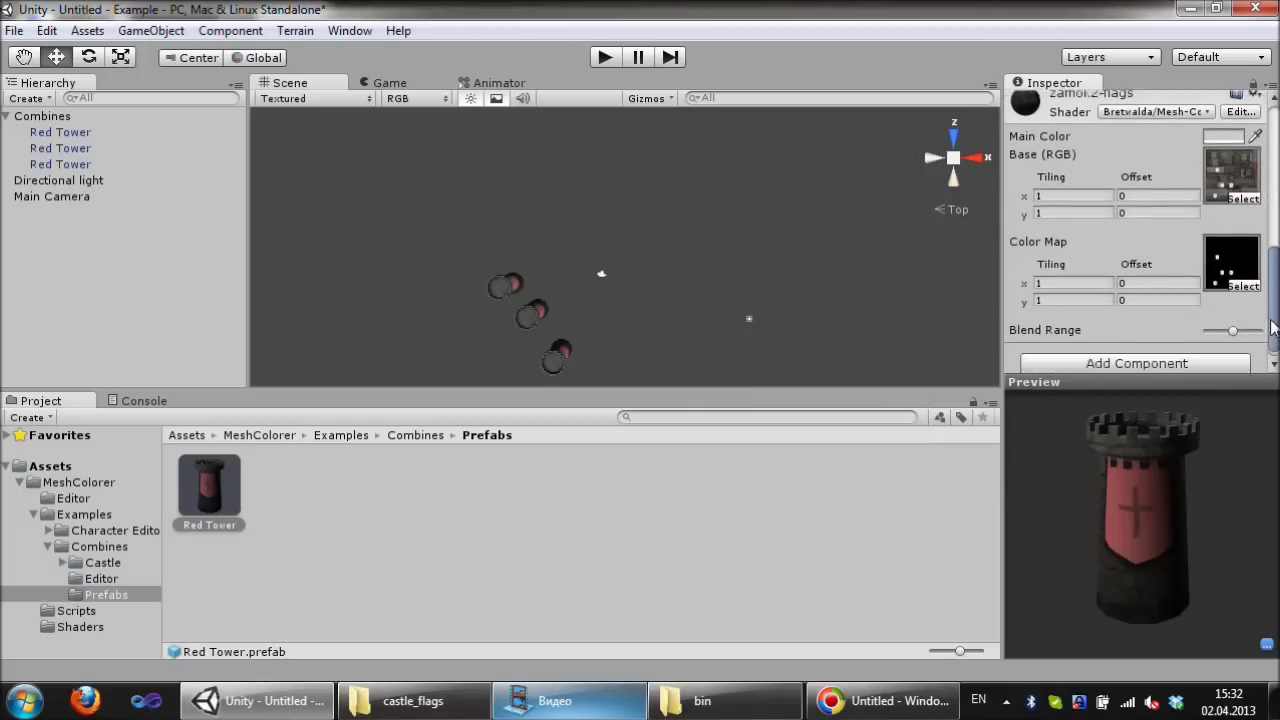
{"action": "left_click_drag", "start_coordinate": [1234, 323], "coordinate": [1241, 324]}
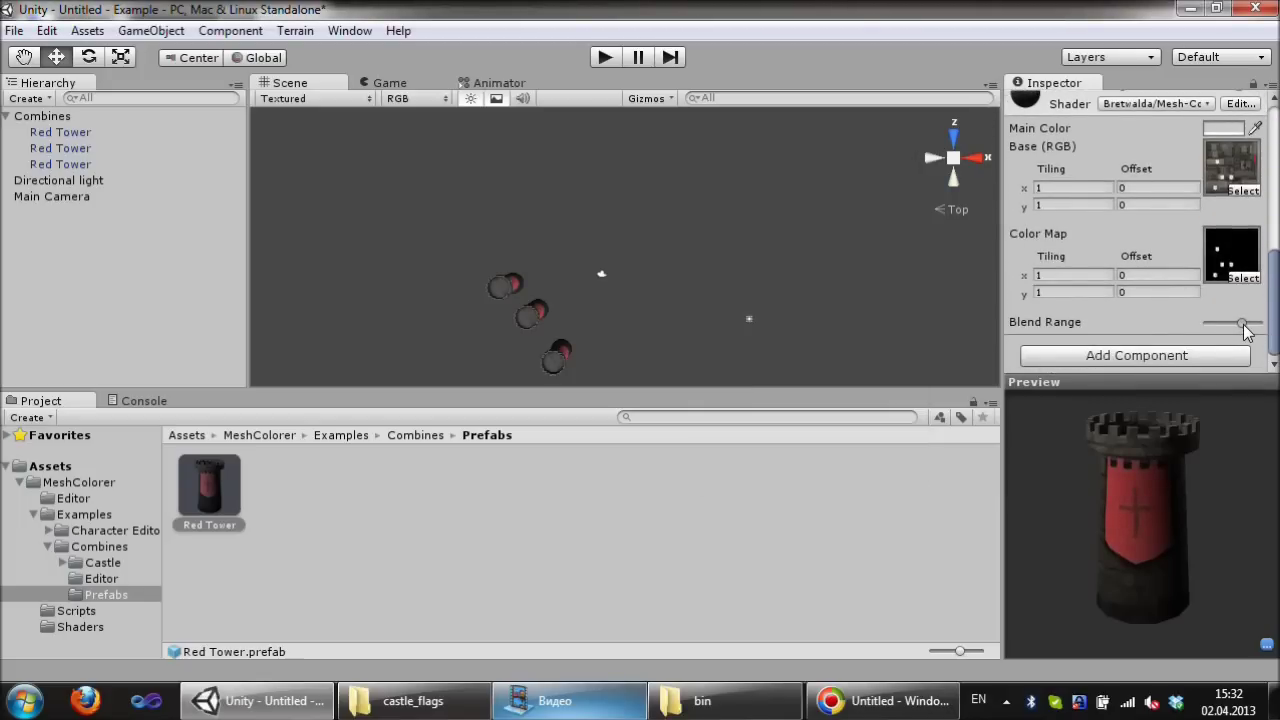
Step: Preview the red-bannered towers in the Game view, then select the Combines object in the Scene
{"action": "scroll", "coordinate": [1166, 340], "scroll_direction": "up", "scroll_amount": 3}
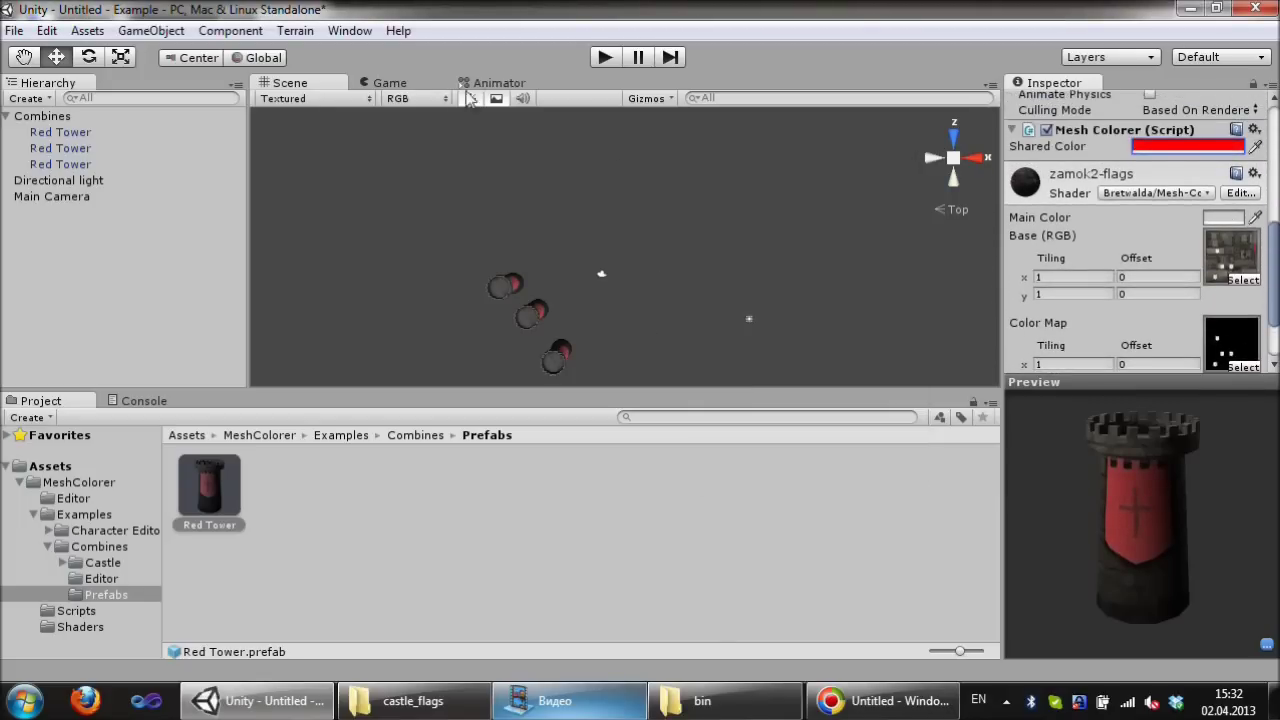
{"action": "left_click", "coordinate": [387, 83]}
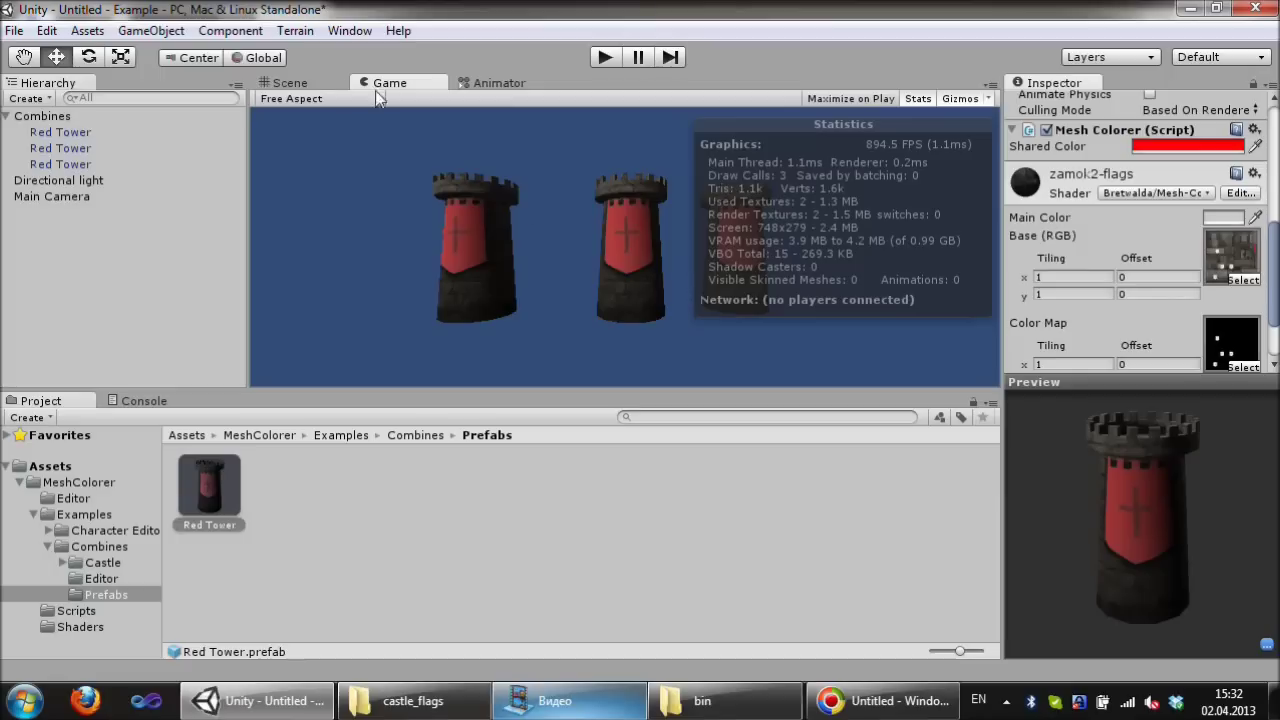
{"action": "left_click", "coordinate": [292, 83]}
{"action": "left_click", "coordinate": [60, 116]}
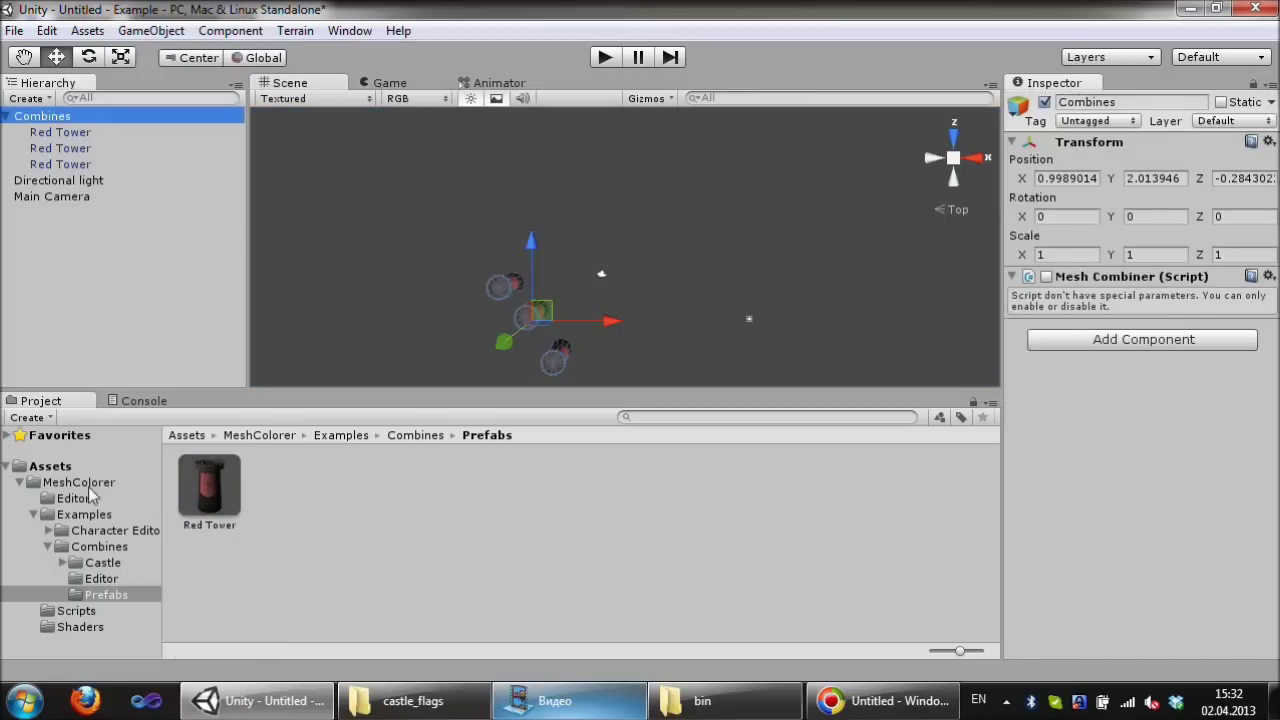
Step: Place the castlerip model under Combines as a new prefab named Blue Tower
{"action": "left_click", "coordinate": [100, 562]}
{"action": "mouse_move", "coordinate": [209, 488]}
{"action": "left_mouse_down"}
{"action": "mouse_move", "coordinate": [60, 118]}
{"action": "mouse_move", "coordinate": [106, 594]}
{"action": "left_mouse_up"}
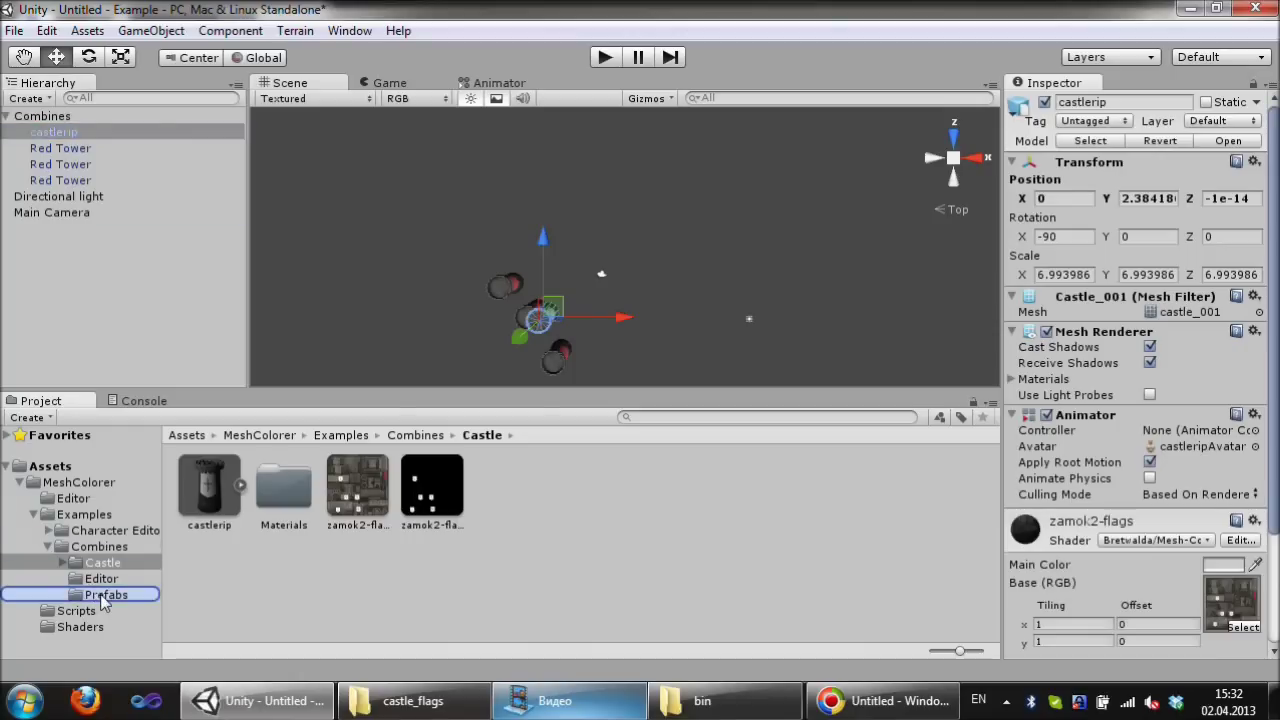
{"action": "key", "text": "F2"}
{"action": "type", "text": "bl"}
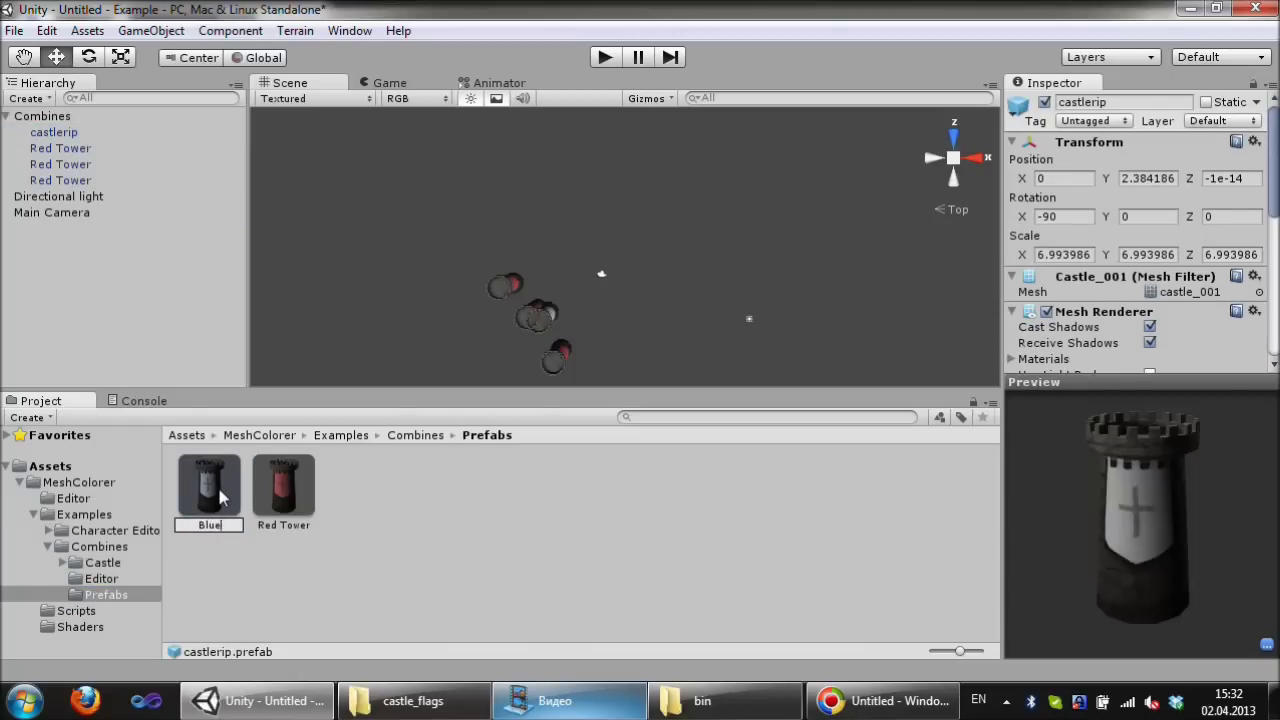
{"action": "type", "text": "Tower"}
{"action": "key", "text": "Return"}
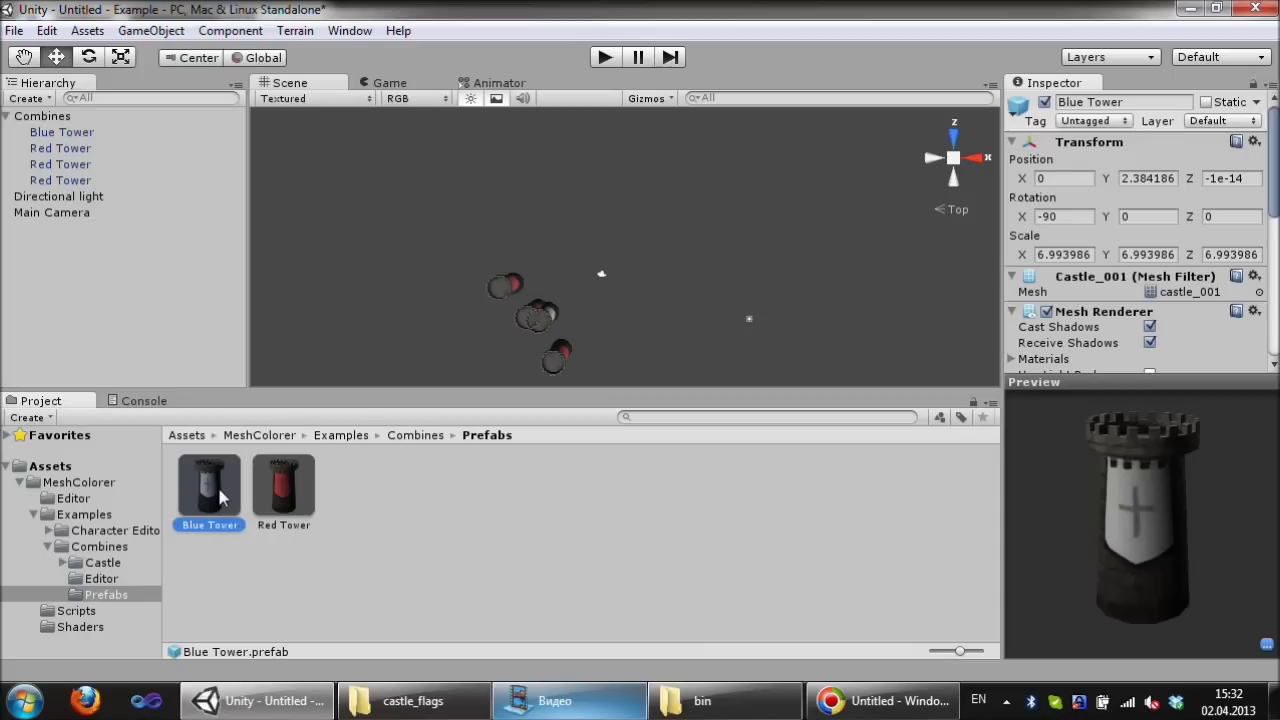
Step: Add a Mesh Colorer component to the Blue Tower prefab
{"action": "scroll", "coordinate": [1177, 176], "scroll_direction": "down", "scroll_amount": 5}
{"action": "scroll", "coordinate": [1154, 197], "scroll_direction": "up", "scroll_amount": 2}
{"action": "scroll", "coordinate": [1154, 197], "scroll_direction": "down", "scroll_amount": 2}
{"action": "left_click", "coordinate": [1137, 355]}
{"action": "left_click", "coordinate": [1093, 149]}
Step: Set the Mesh Colorer's Shared Color to blue (0, 159, 255)
{"action": "scroll", "coordinate": [1240, 262], "scroll_direction": "up", "scroll_amount": 3}
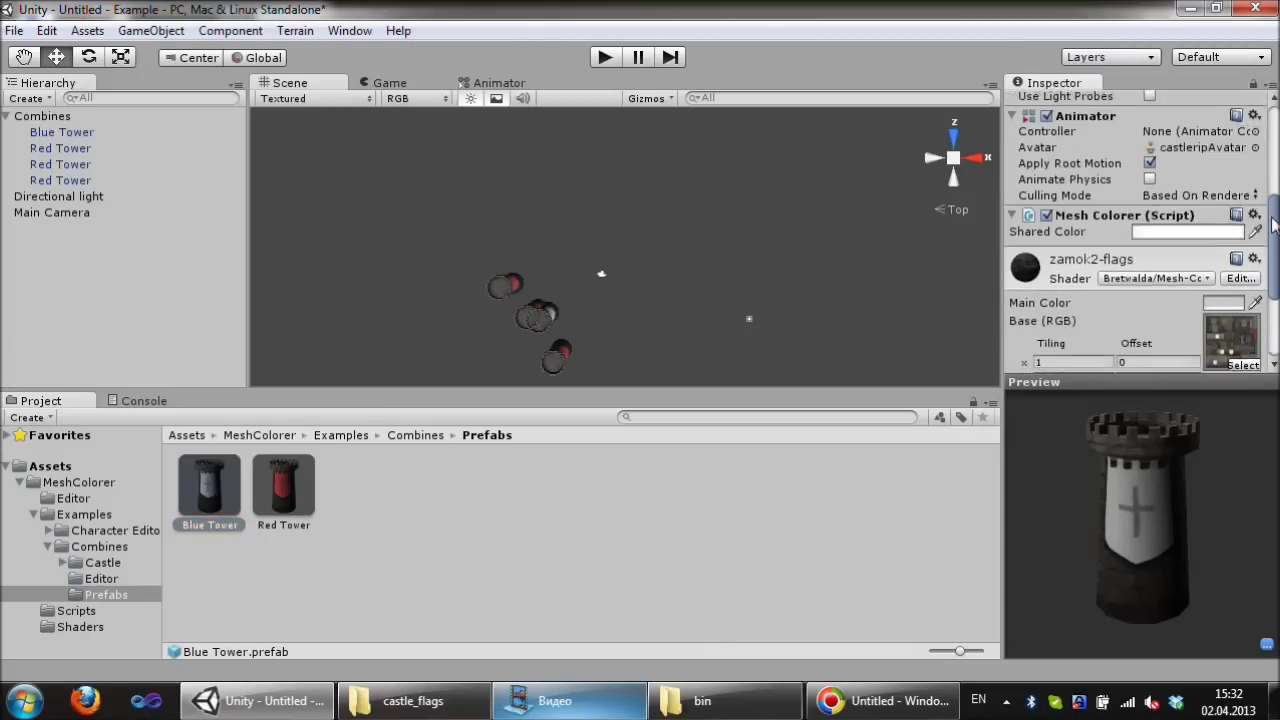
{"action": "scroll", "coordinate": [1183, 291], "scroll_direction": "up", "scroll_amount": 2}
{"action": "left_click", "coordinate": [1183, 291]}
{"action": "left_click_drag", "start_coordinate": [880, 280], "coordinate": [884, 287]}
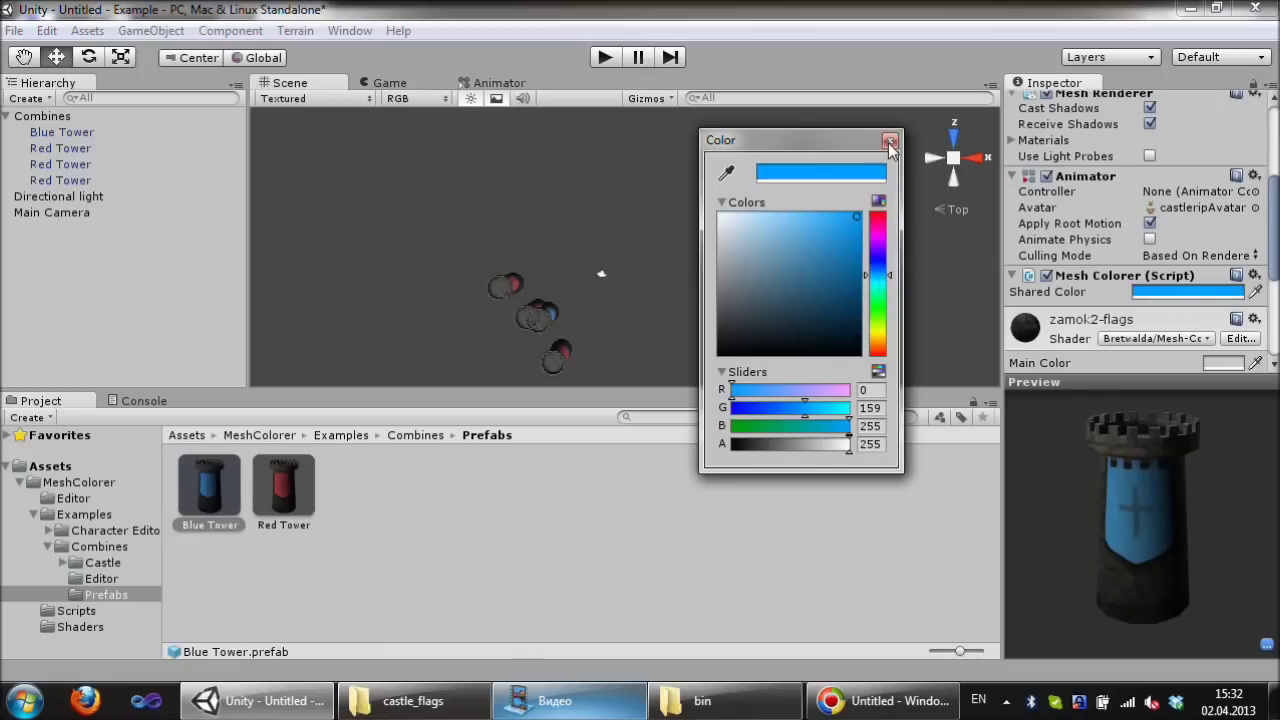
{"action": "left_click", "coordinate": [890, 140]}
{"action": "scroll", "coordinate": [1258, 262], "scroll_direction": "down", "scroll_amount": 5}
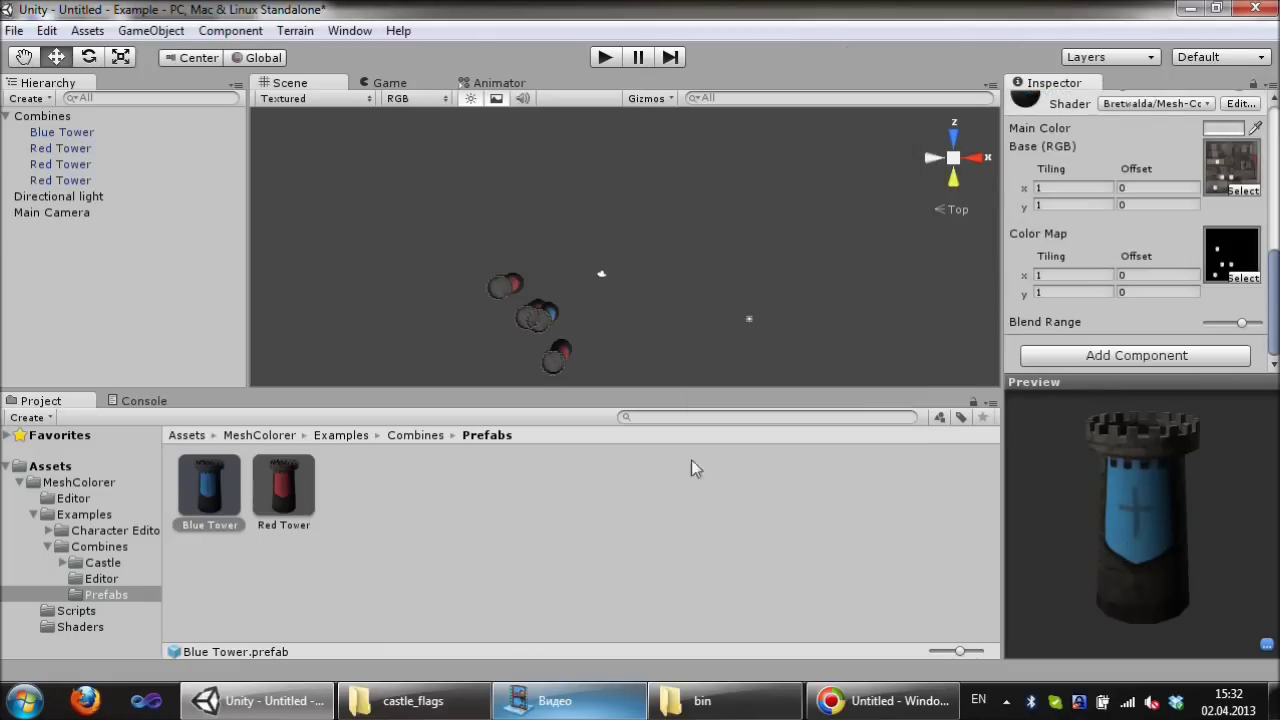
{"action": "left_click", "coordinate": [571, 320]}
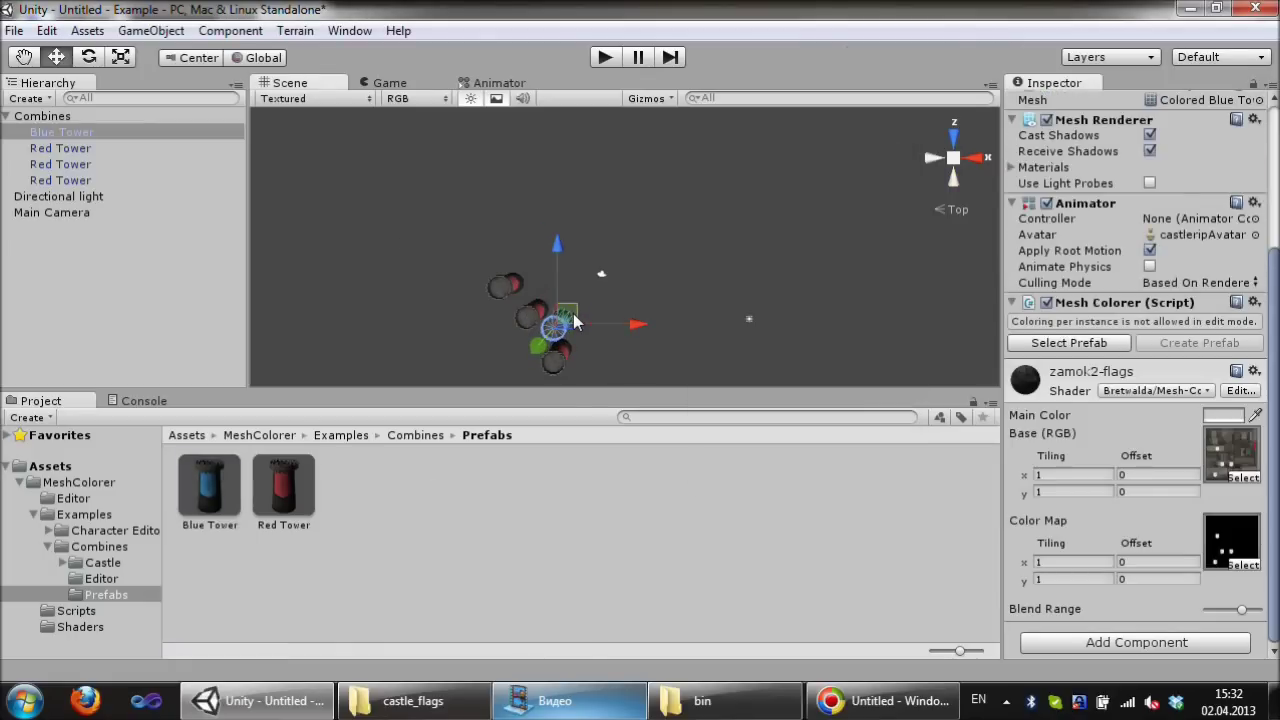
Step: Add two Blue Tower copies under Combines and start positioning them, checking the Game view
{"action": "left_click_drag", "start_coordinate": [218, 500], "coordinate": [60, 118]}
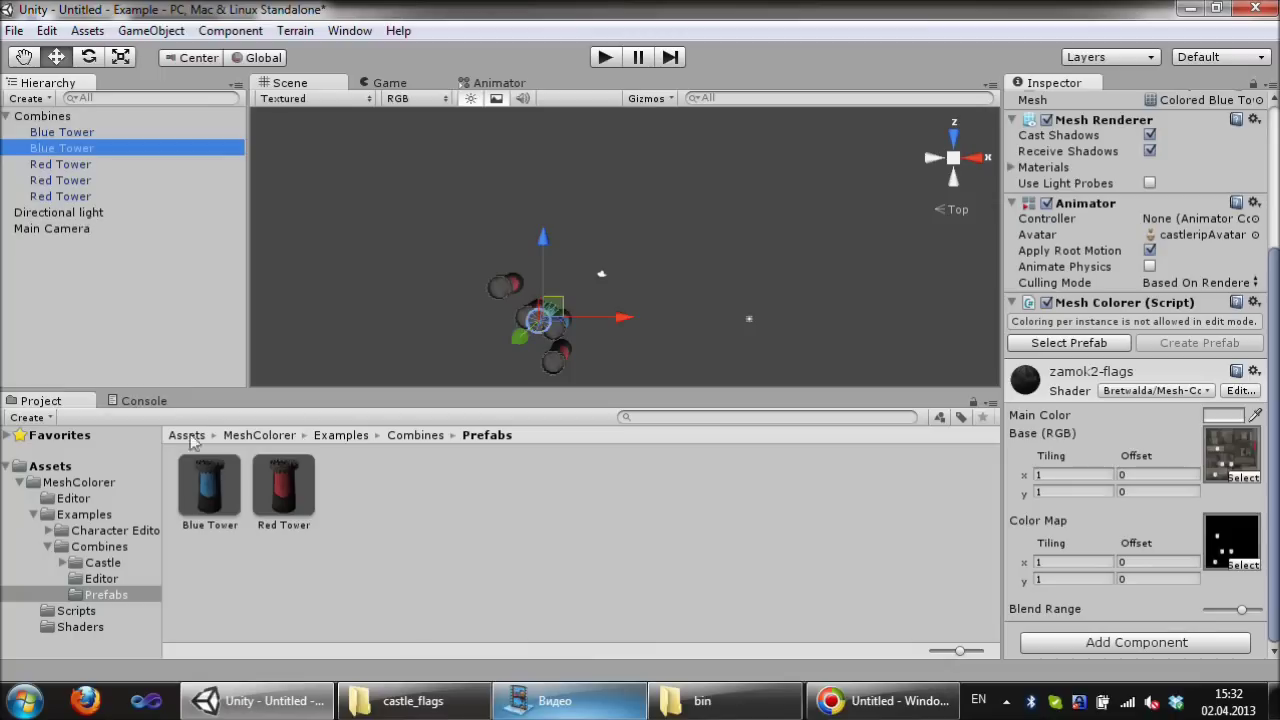
{"action": "left_click_drag", "start_coordinate": [210, 490], "coordinate": [92, 152]}
{"action": "mouse_move", "coordinate": [555, 310]}
{"action": "left_mouse_down"}
{"action": "mouse_move", "coordinate": [481, 316]}
{"action": "mouse_move", "coordinate": [565, 322]}
{"action": "mouse_move", "coordinate": [525, 358]}
{"action": "mouse_move", "coordinate": [505, 355]}
{"action": "left_mouse_up"}
{"action": "left_click", "coordinate": [557, 316]}
{"action": "left_click", "coordinate": [378, 86]}
{"action": "left_click", "coordinate": [288, 83]}
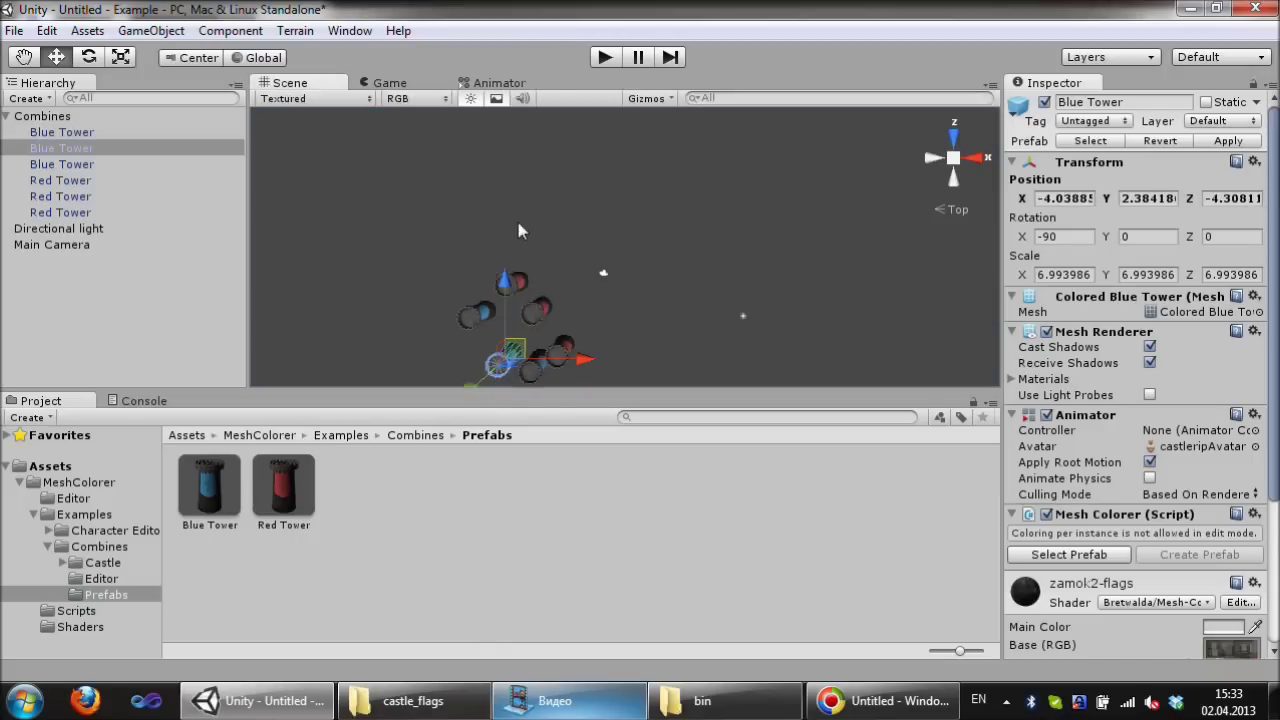
Step: Spread the three blue towers among the red ones and check the arrangement in the Game view
{"action": "left_click", "coordinate": [545, 355]}
{"action": "left_click_drag", "start_coordinate": [545, 355], "coordinate": [590, 365]}
{"action": "left_click", "coordinate": [517, 347]}
{"action": "mouse_move", "coordinate": [517, 347]}
{"action": "left_mouse_down"}
{"action": "mouse_move", "coordinate": [540, 340]}
{"action": "mouse_move", "coordinate": [506, 302]}
{"action": "left_mouse_up"}
{"action": "left_click", "coordinate": [492, 307]}
{"action": "left_click", "coordinate": [372, 84]}
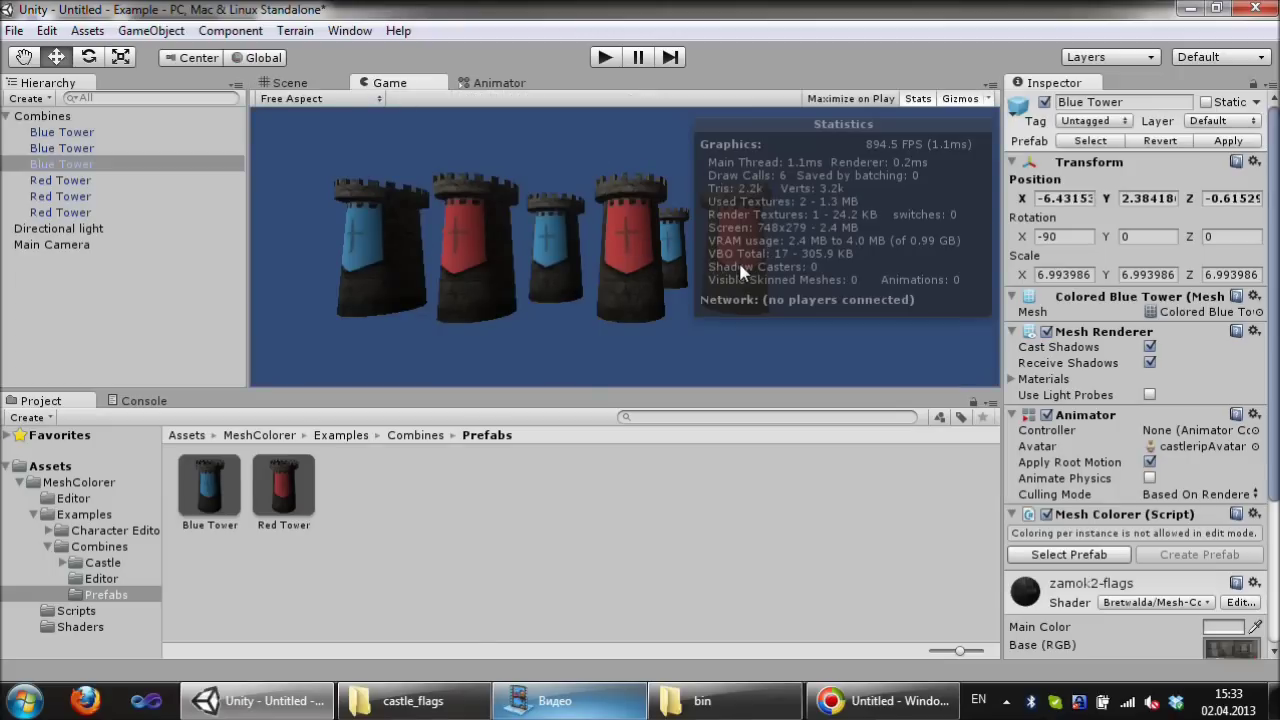
Step: Add the castlerip model under Combines and turn it into a new prefab in Prefabs
{"action": "left_click", "coordinate": [99, 546]}
{"action": "left_click", "coordinate": [102, 562]}
{"action": "left_click_drag", "start_coordinate": [209, 485], "coordinate": [63, 116]}
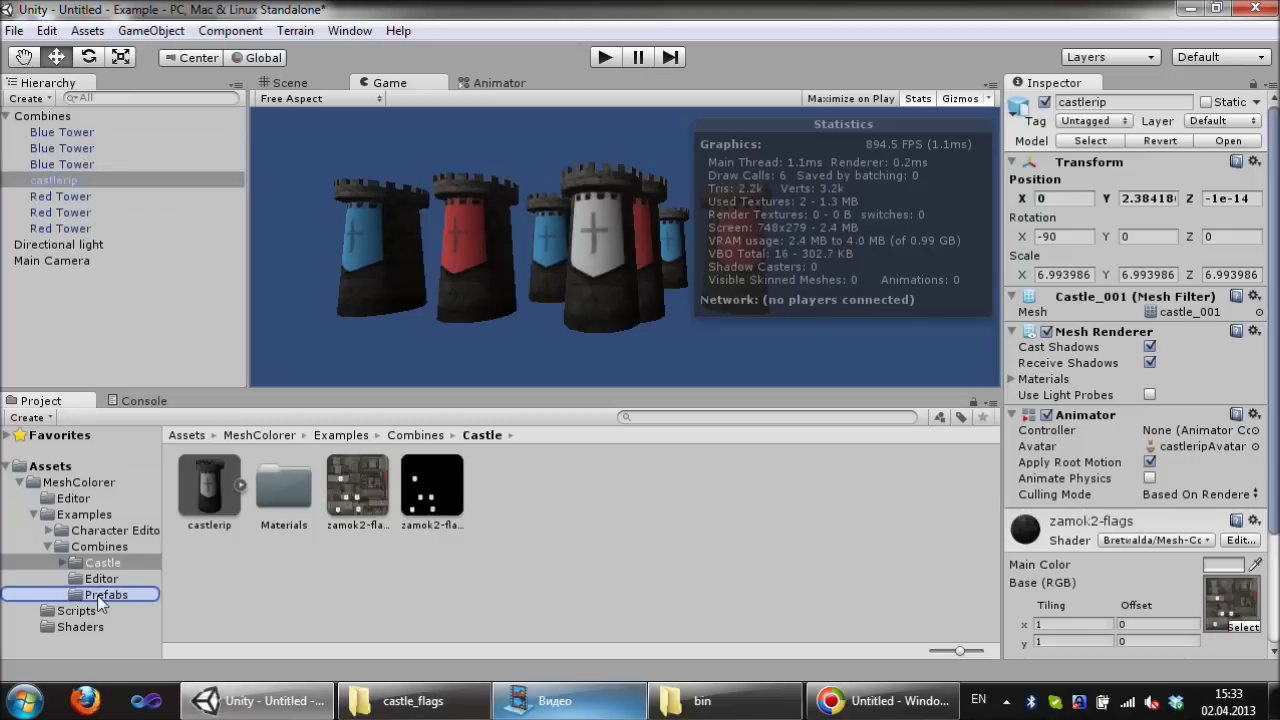
{"action": "left_click_drag", "start_coordinate": [63, 180], "coordinate": [102, 594]}
{"action": "left_click", "coordinate": [263, 515]}
Step: Name the new prefab Green Tower and add a Mesh Colorer component to it
{"action": "type", "text": "Green Tower"}
{"action": "key", "text": "Return"}
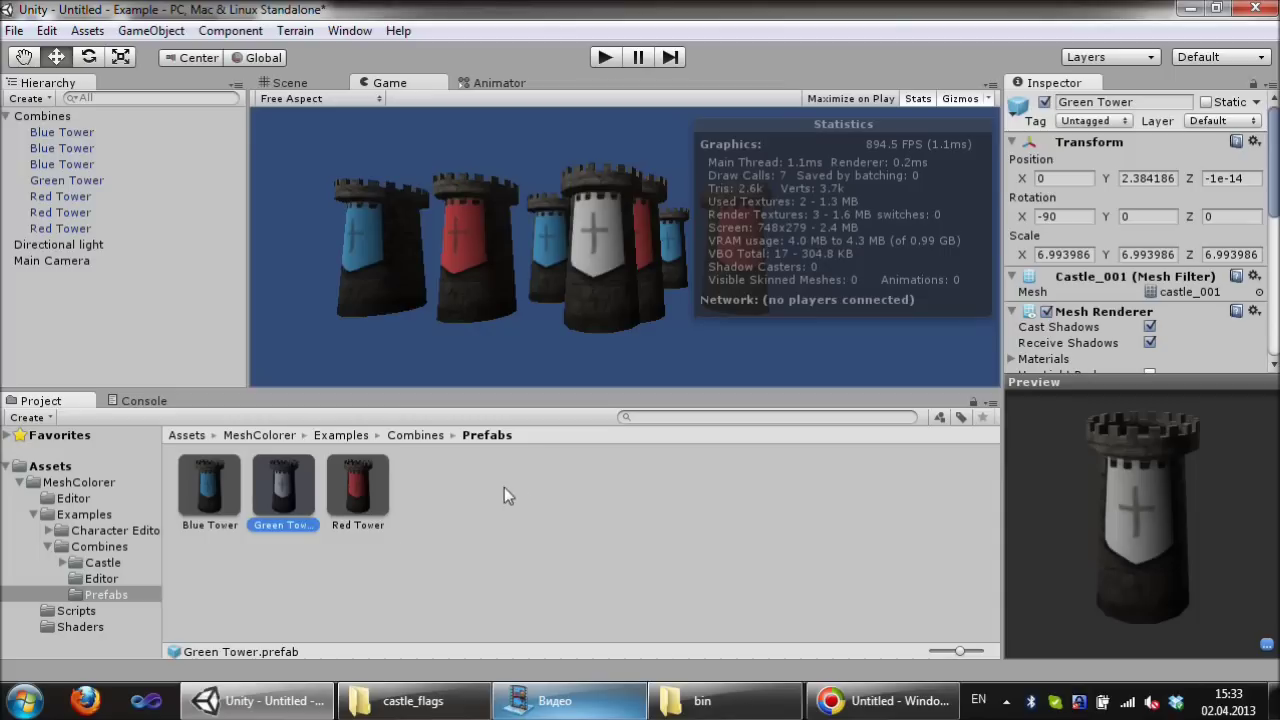
{"action": "scroll", "coordinate": [1107, 263], "scroll_direction": "down", "scroll_amount": 5}
{"action": "scroll", "coordinate": [1107, 263], "scroll_direction": "down", "scroll_amount": 3}
{"action": "scroll", "coordinate": [1107, 263], "scroll_direction": "up", "scroll_amount": 2}
{"action": "scroll", "coordinate": [1107, 263], "scroll_direction": "down", "scroll_amount": 5}
{"action": "left_click", "coordinate": [1130, 354]}
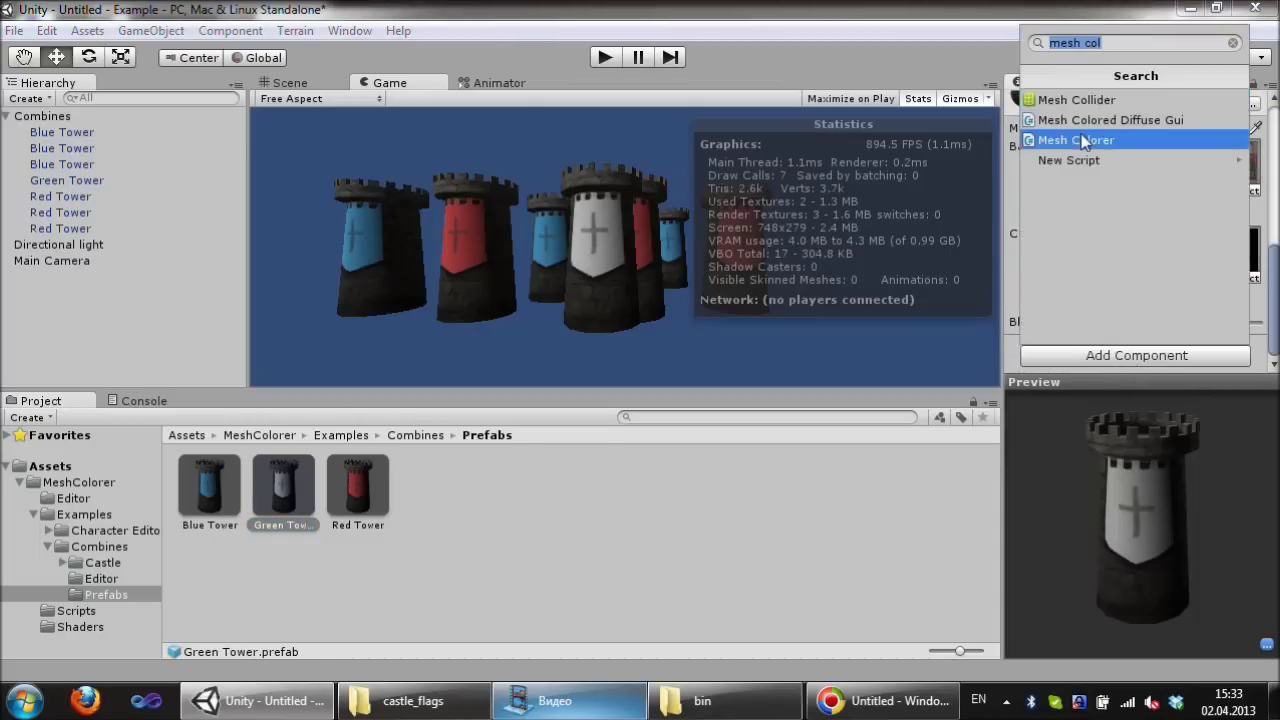
{"action": "left_click", "coordinate": [1140, 136]}
Step: Set the Shared Color to a saturated yellow-green and place a Green Tower copy under Combines
{"action": "left_click", "coordinate": [1171, 99]}
{"action": "left_click", "coordinate": [877, 300]}
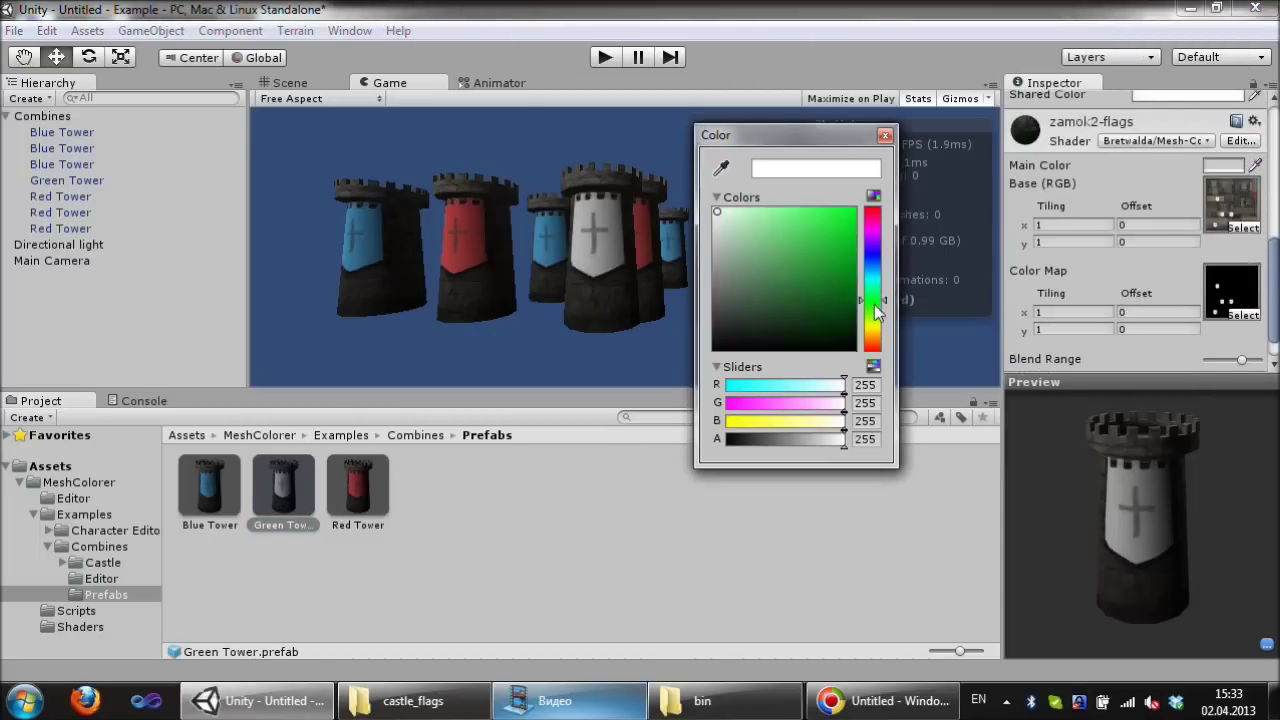
{"action": "left_click", "coordinate": [851, 212]}
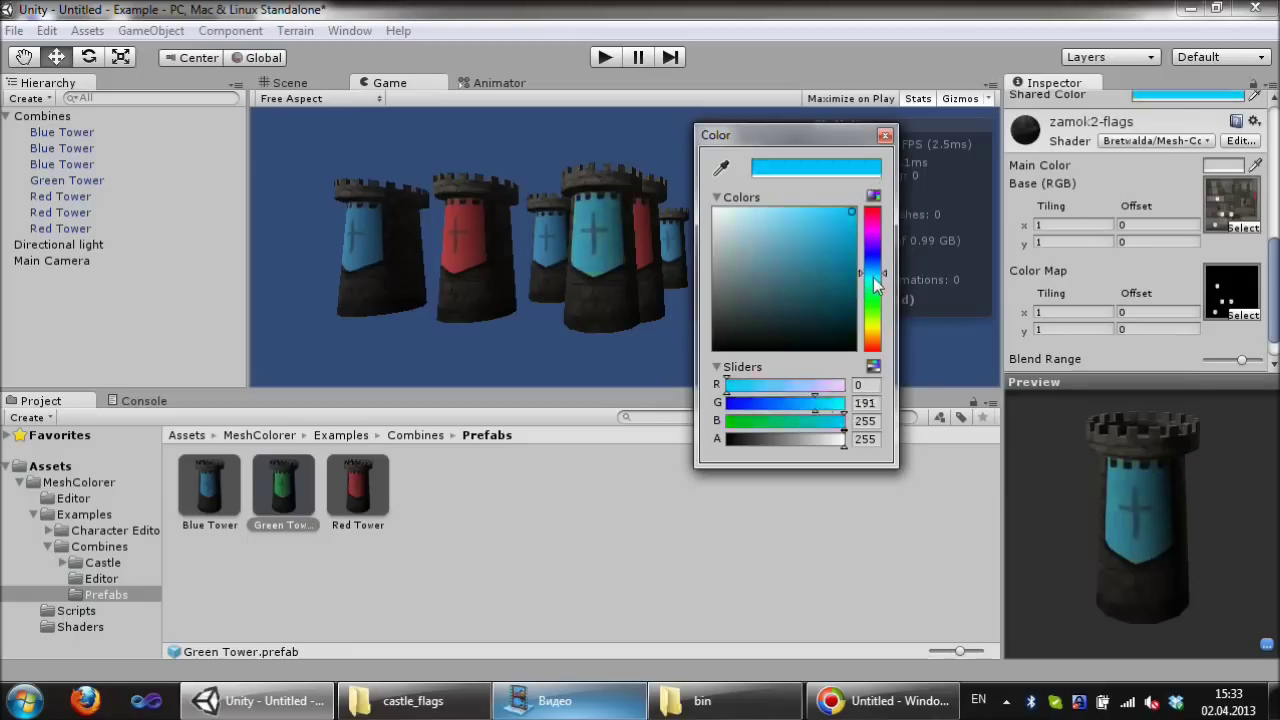
{"action": "left_click_drag", "start_coordinate": [877, 318], "coordinate": [877, 306]}
{"action": "left_click", "coordinate": [885, 137]}
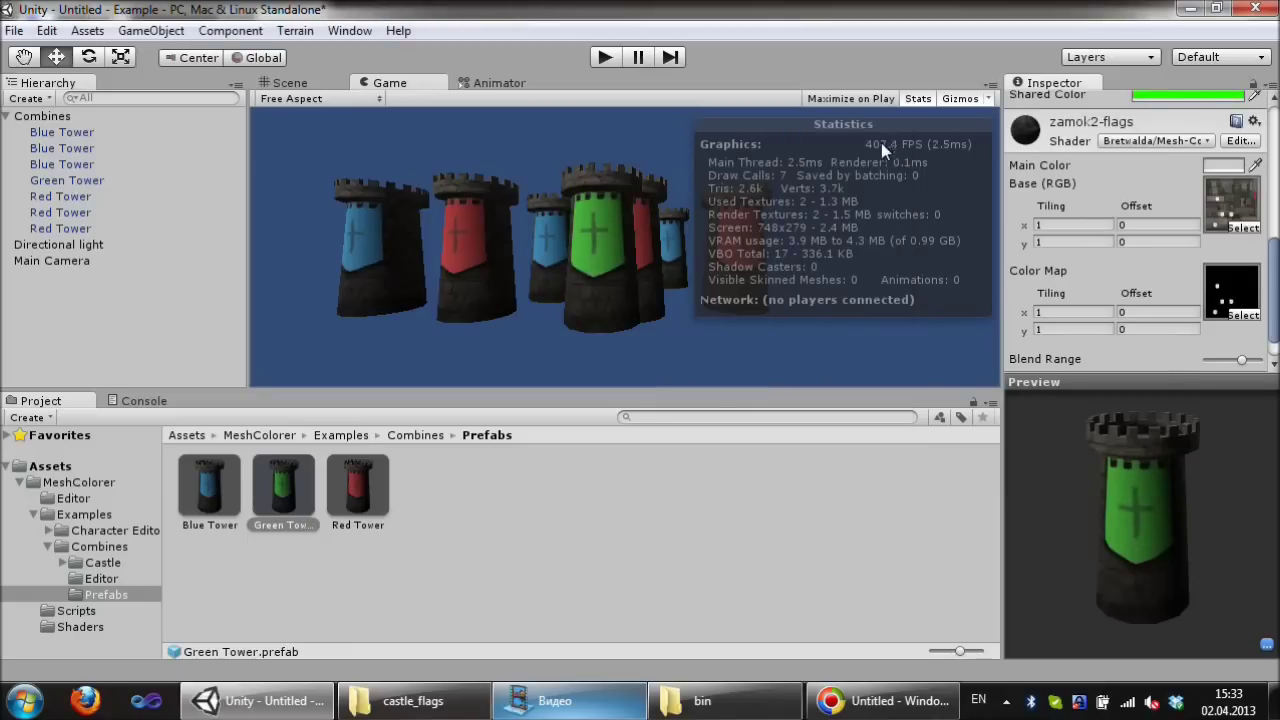
{"action": "left_click_drag", "start_coordinate": [1276, 300], "coordinate": [1275, 365]}
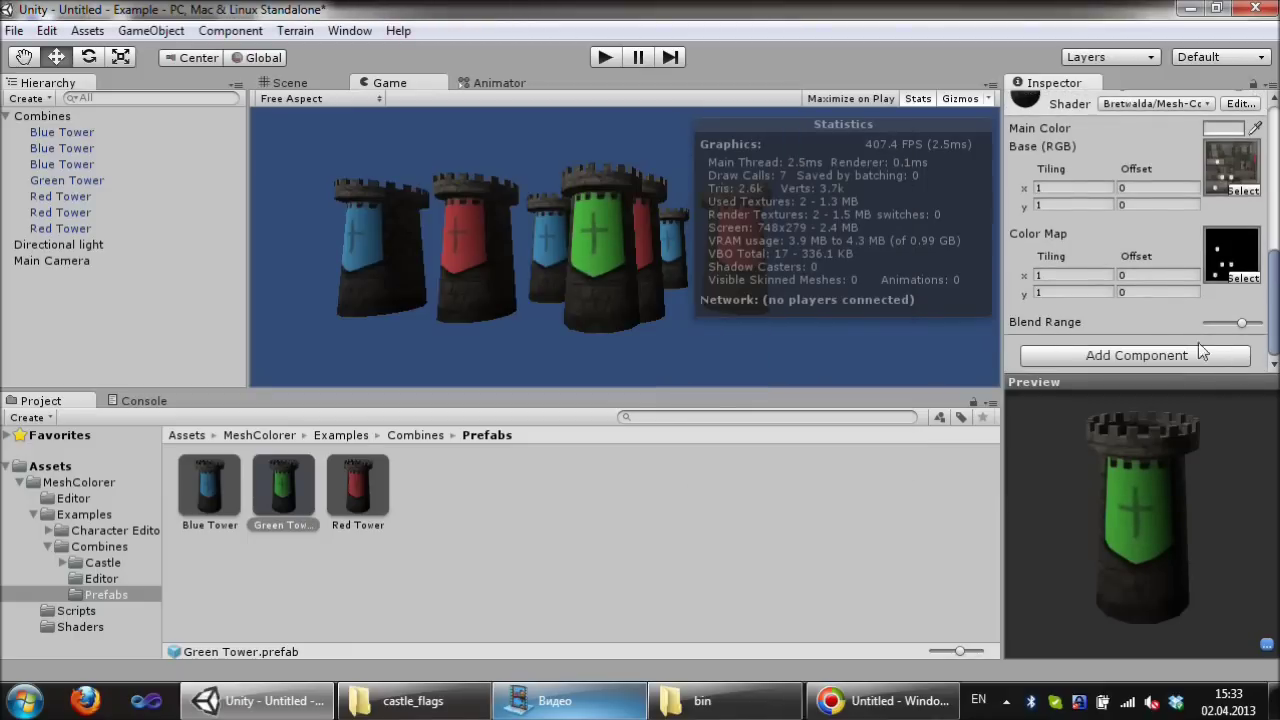
{"action": "left_click_drag", "start_coordinate": [285, 489], "coordinate": [67, 115]}
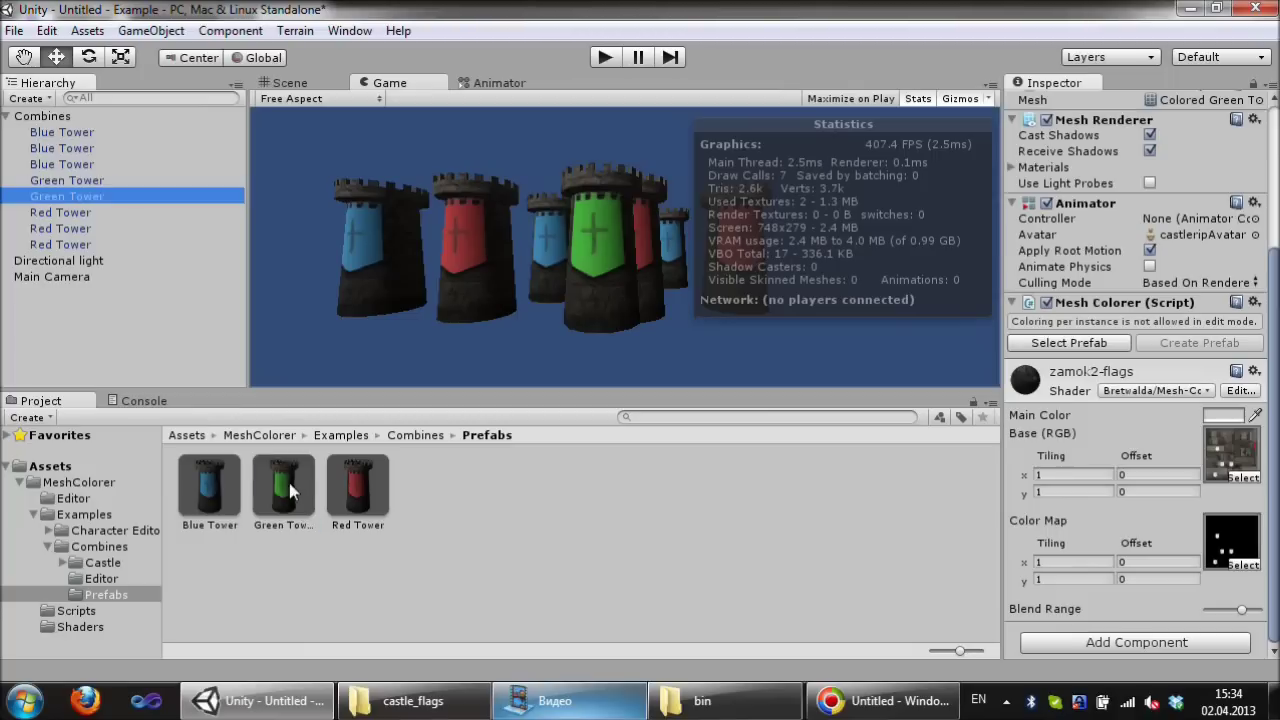
Step: Move the first two green towers into place among the others, checking the Game view
{"action": "left_click", "coordinate": [291, 82]}
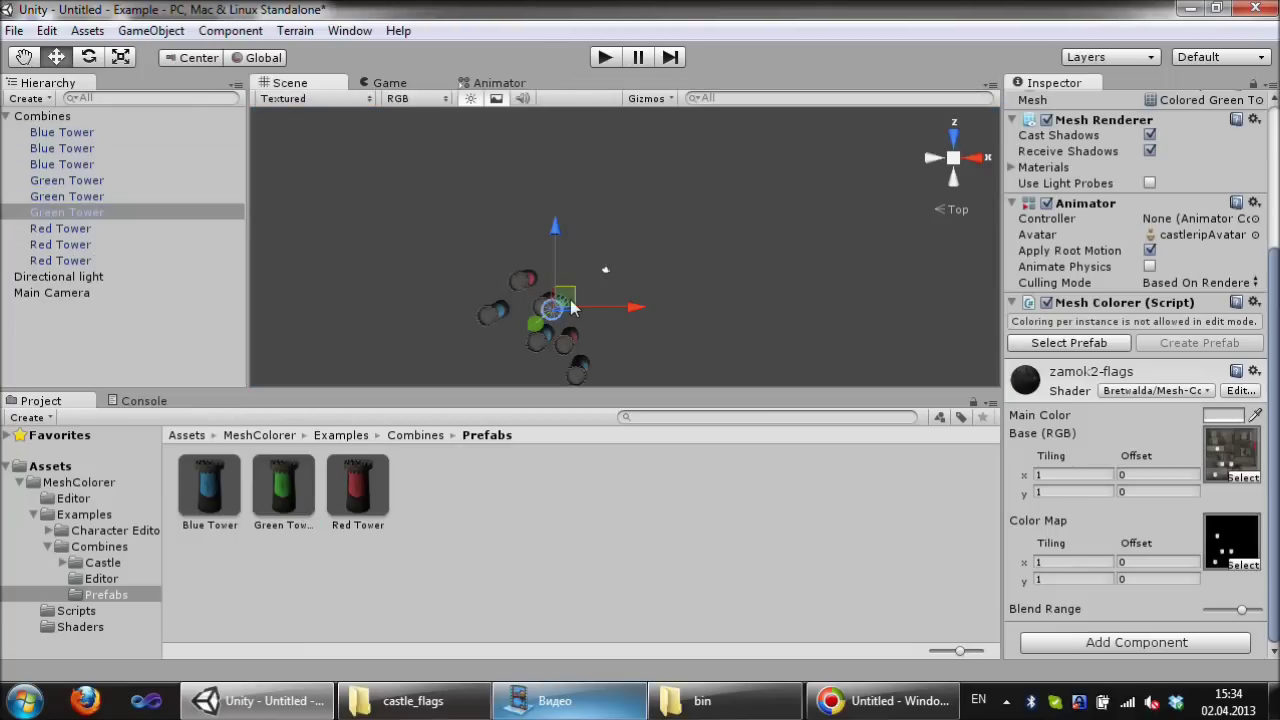
{"action": "left_click", "coordinate": [552, 306]}
{"action": "mouse_move", "coordinate": [556, 308]}
{"action": "left_mouse_down"}
{"action": "mouse_move", "coordinate": [556, 370]}
{"action": "mouse_move", "coordinate": [486, 280]}
{"action": "left_mouse_up"}
{"action": "left_click", "coordinate": [548, 306]}
{"action": "mouse_move", "coordinate": [548, 306]}
{"action": "left_mouse_down"}
{"action": "mouse_move", "coordinate": [620, 343]}
{"action": "mouse_move", "coordinate": [600, 334]}
{"action": "left_mouse_up"}
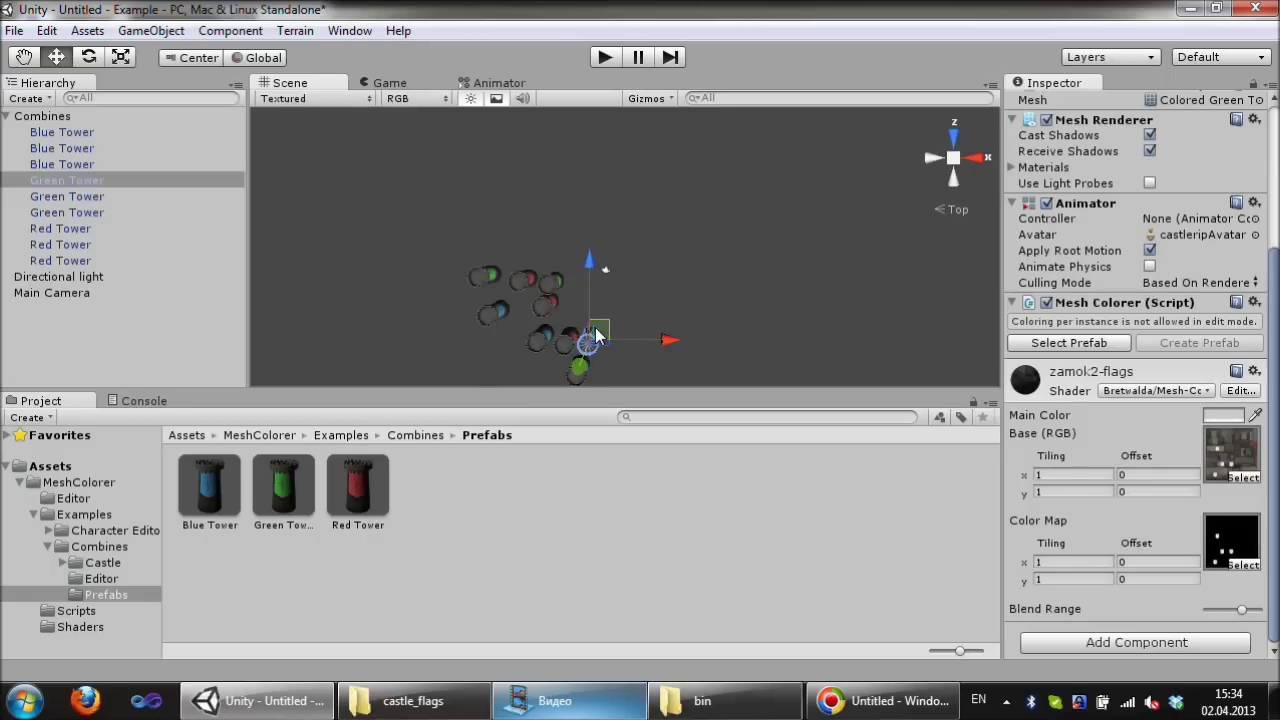
{"action": "left_click", "coordinate": [384, 83]}
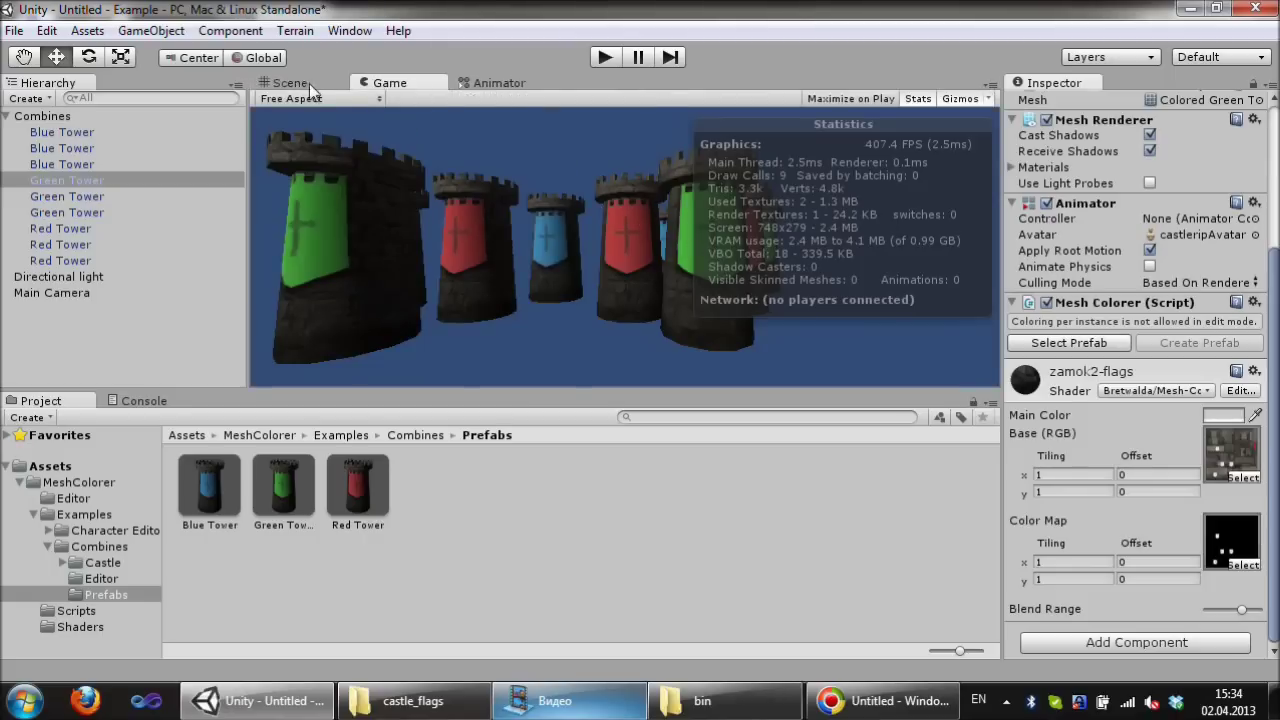
{"action": "left_click", "coordinate": [290, 83]}
Step: Fine-tune a green tower's position left, up and right, previewing each change in the Game view
{"action": "left_click_drag", "start_coordinate": [600, 335], "coordinate": [539, 354]}
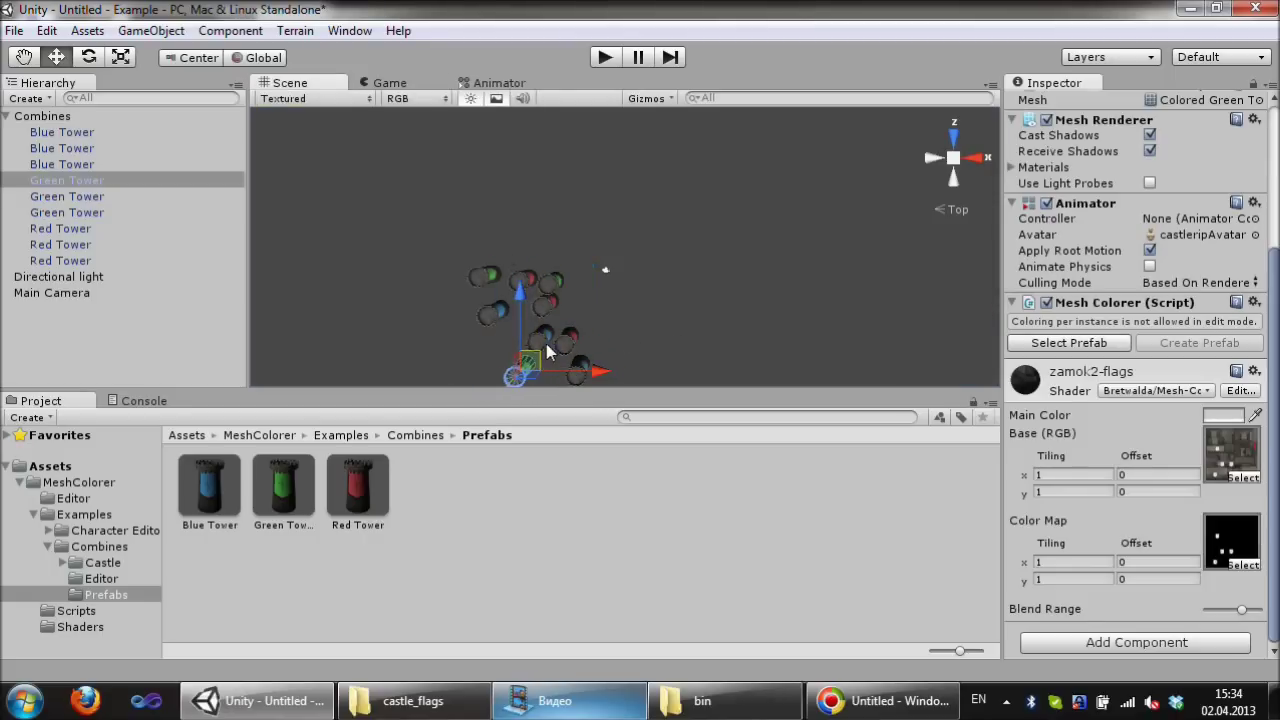
{"action": "left_click", "coordinate": [390, 83]}
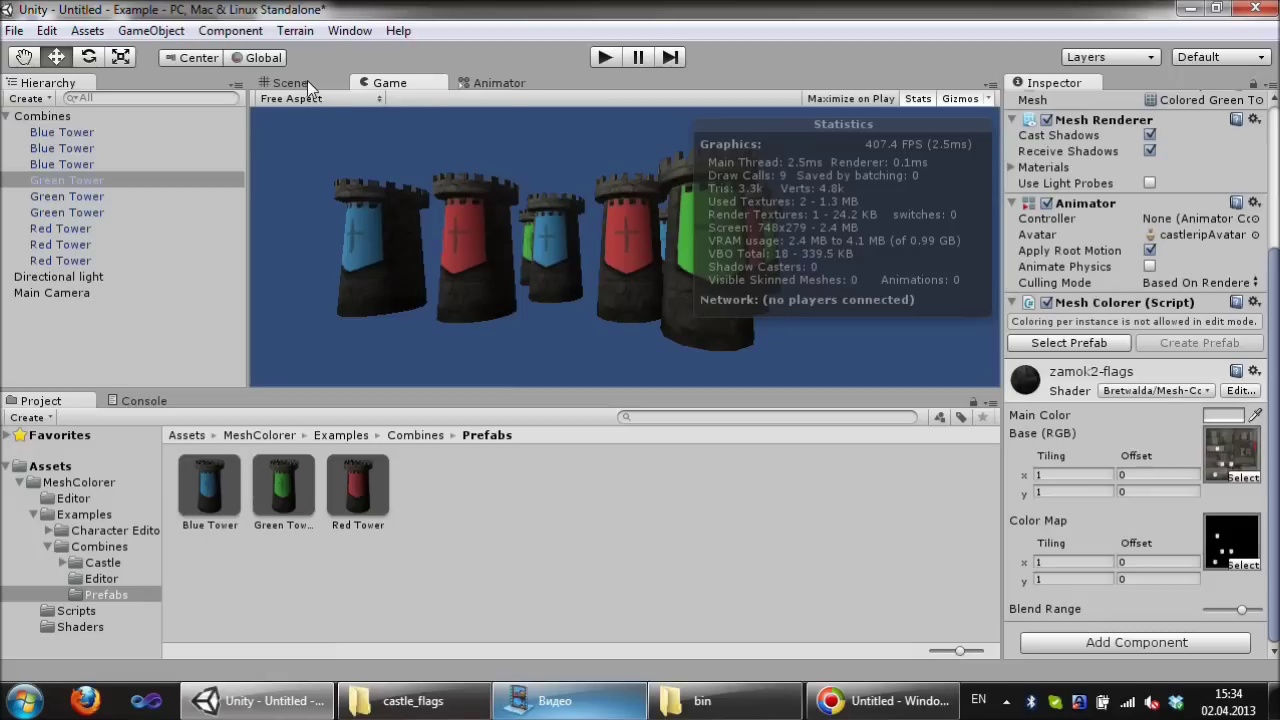
{"action": "left_click", "coordinate": [305, 82]}
{"action": "left_click_drag", "start_coordinate": [535, 365], "coordinate": [455, 268]}
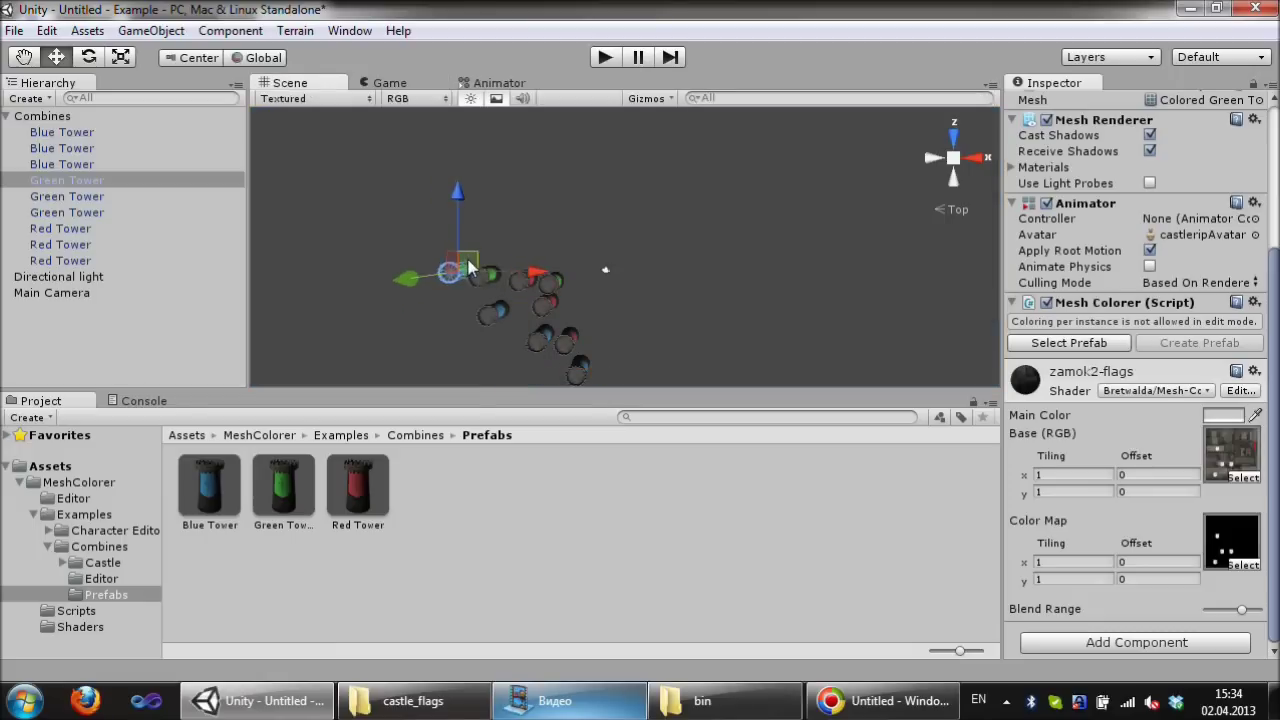
{"action": "left_click", "coordinate": [388, 83]}
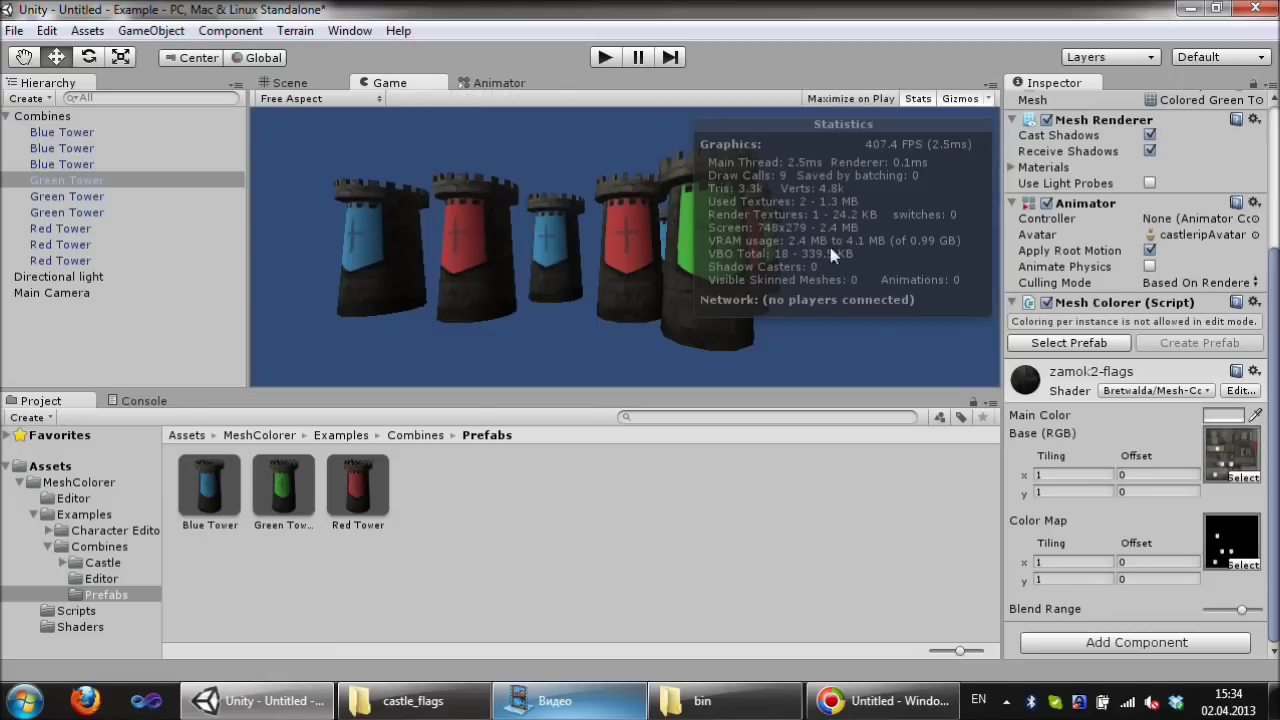
{"action": "left_click", "coordinate": [298, 82]}
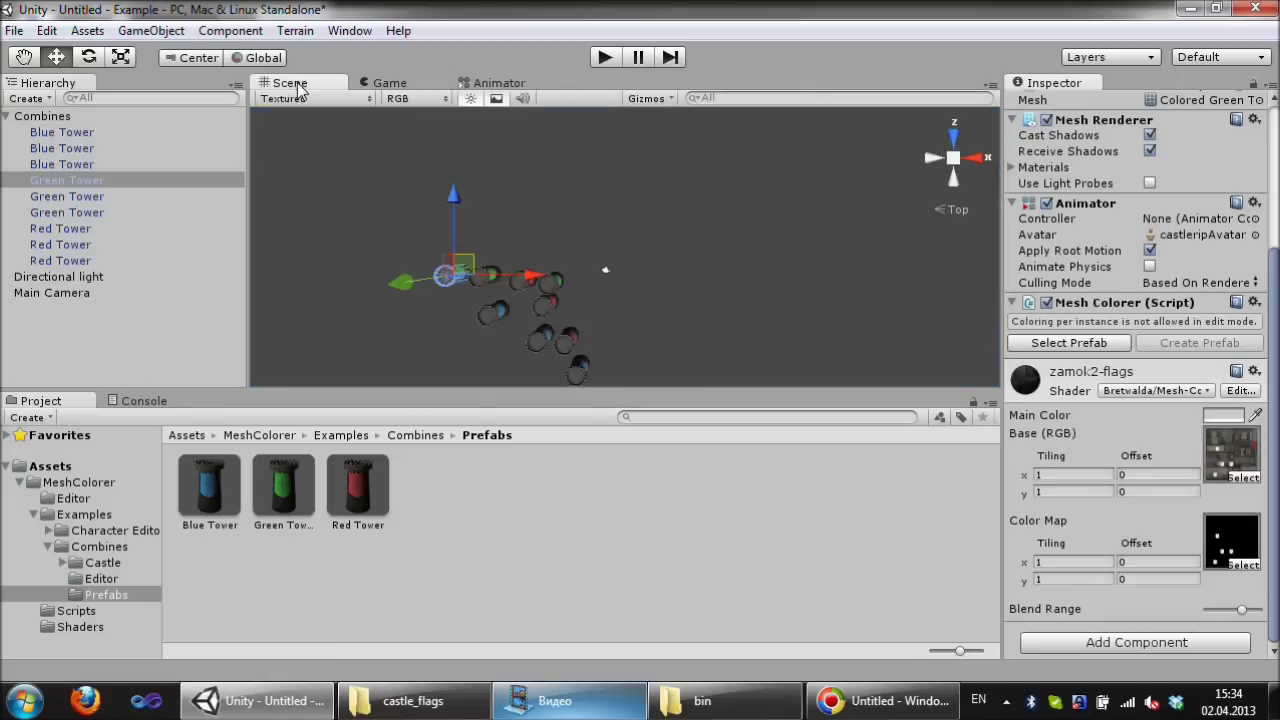
{"action": "left_click_drag", "start_coordinate": [459, 264], "coordinate": [540, 247]}
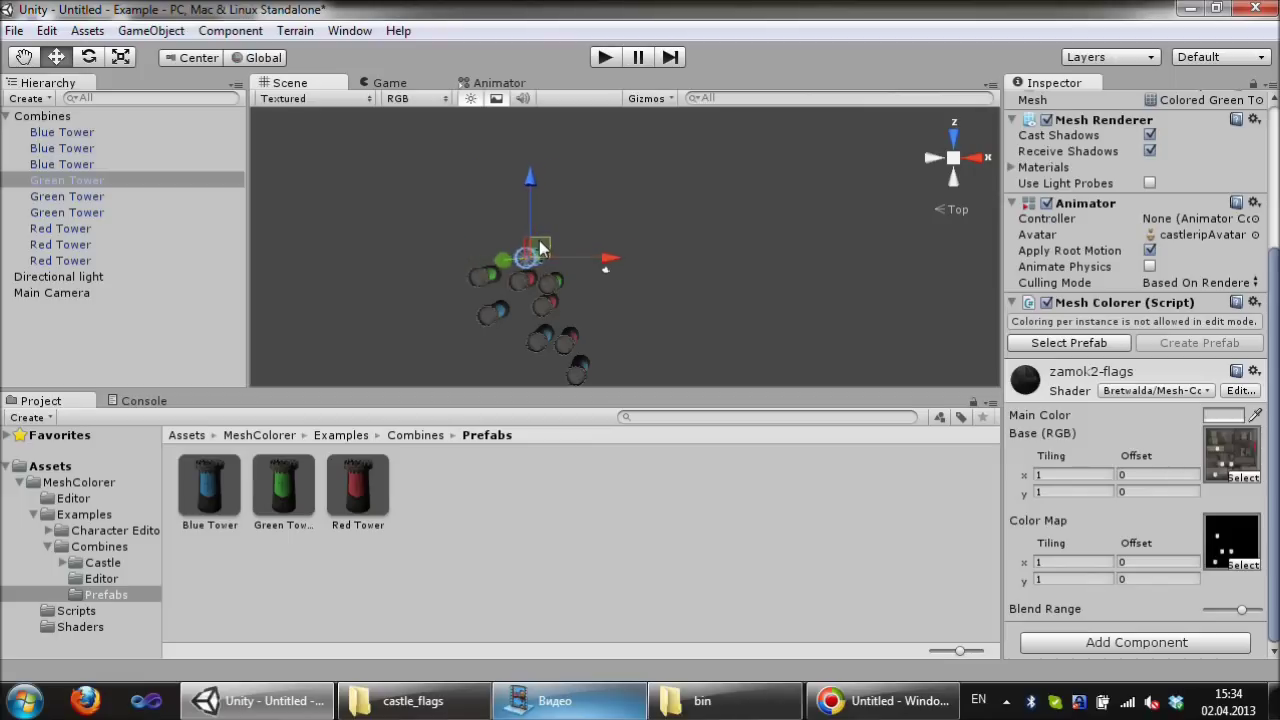
Step: Move the Main Camera to X 6.93, Z 2.92 to frame all nine towers
{"action": "left_click", "coordinate": [604, 270]}
{"action": "left_click", "coordinate": [608, 274]}
{"action": "mouse_move", "coordinate": [620, 272]}
{"action": "left_mouse_down"}
{"action": "mouse_move", "coordinate": [613, 264]}
{"action": "mouse_move", "coordinate": [629, 274]}
{"action": "left_mouse_up"}
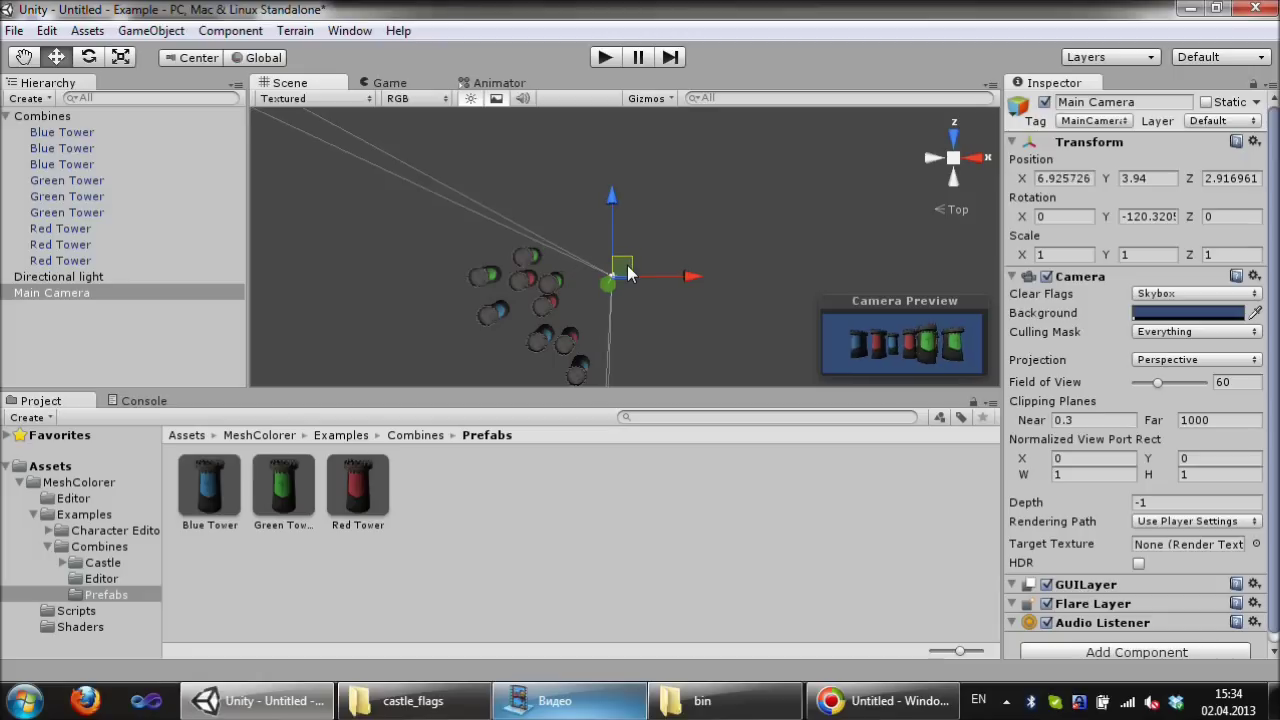
Step: Move two blue towers to the right to tighten the cluster
{"action": "left_click", "coordinate": [545, 268]}
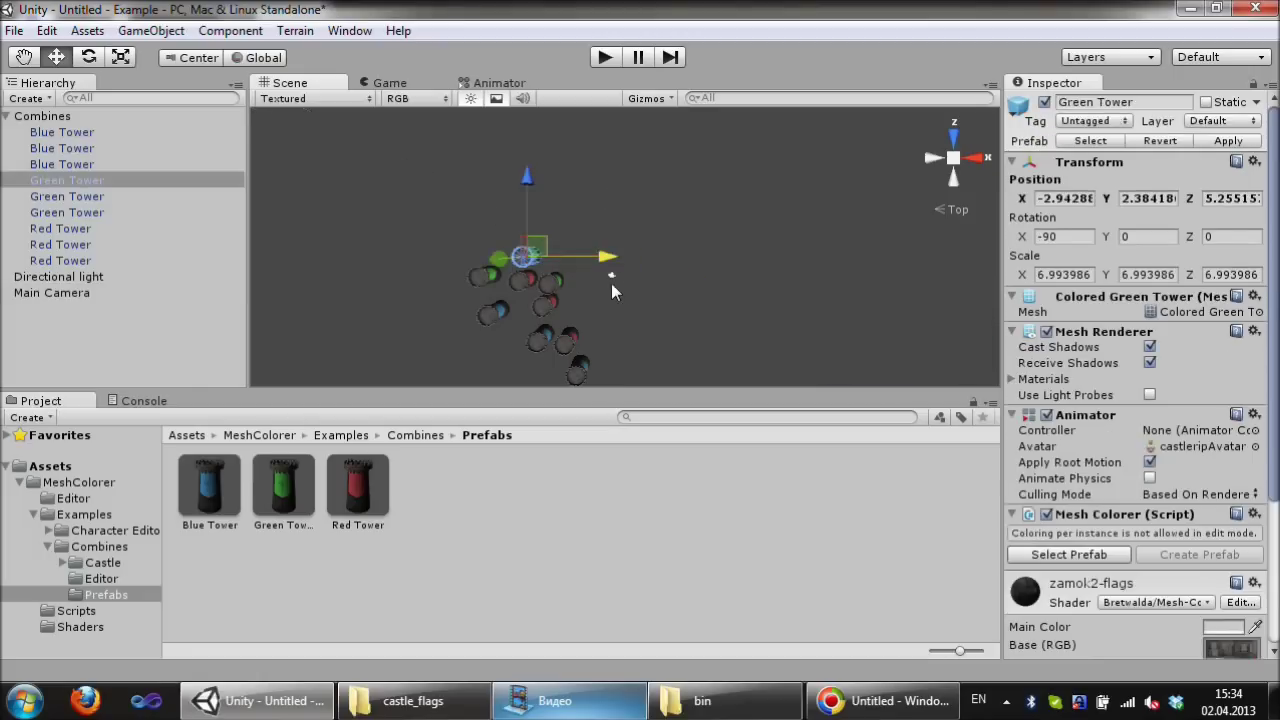
{"action": "left_click", "coordinate": [595, 285]}
{"action": "left_click", "coordinate": [491, 315]}
{"action": "mouse_move", "coordinate": [491, 315]}
{"action": "left_mouse_down"}
{"action": "mouse_move", "coordinate": [581, 306]}
{"action": "mouse_move", "coordinate": [571, 310]}
{"action": "mouse_move", "coordinate": [607, 341]}
{"action": "left_mouse_up"}
{"action": "left_click", "coordinate": [534, 348]}
{"action": "left_click", "coordinate": [557, 336]}
Step: Shift a green and a red tower down-right and view the mixed layout in the Game view
{"action": "left_click", "coordinate": [610, 283]}
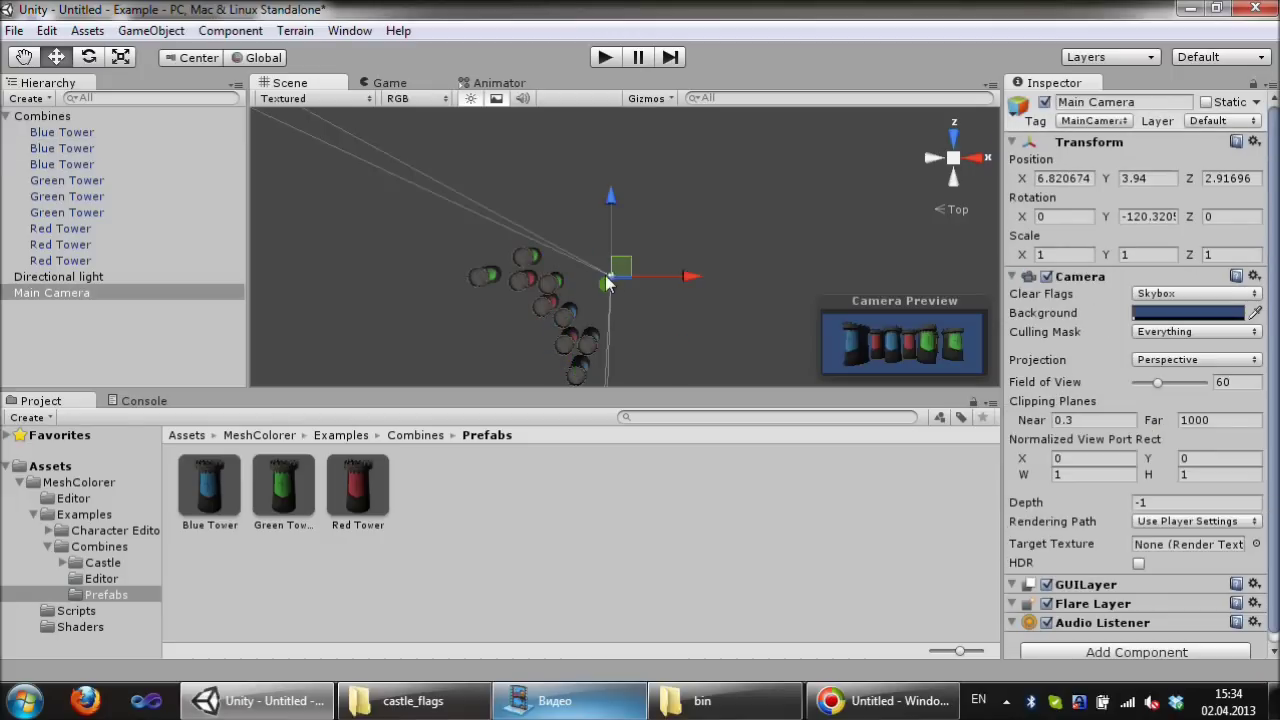
{"action": "left_click", "coordinate": [490, 279]}
{"action": "mouse_move", "coordinate": [510, 277]}
{"action": "left_mouse_down"}
{"action": "mouse_move", "coordinate": [553, 315]}
{"action": "mouse_move", "coordinate": [538, 326]}
{"action": "left_mouse_up"}
{"action": "left_click", "coordinate": [548, 310]}
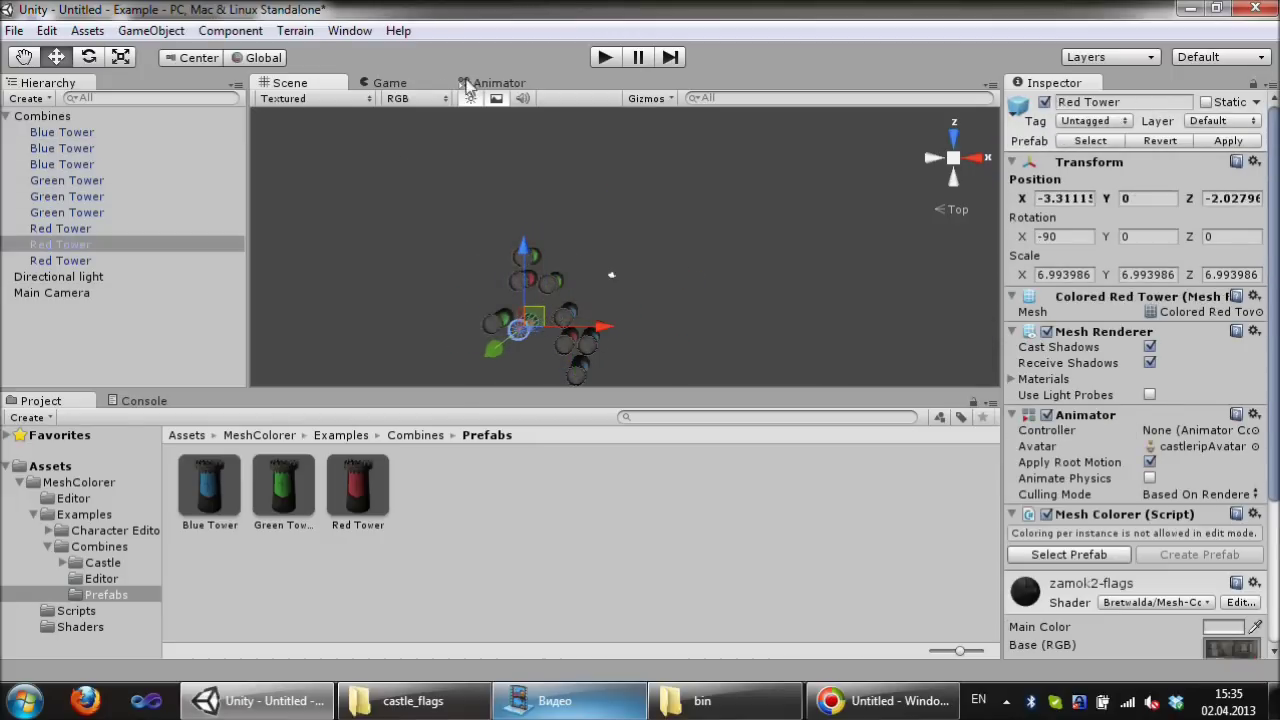
{"action": "left_click", "coordinate": [390, 83]}
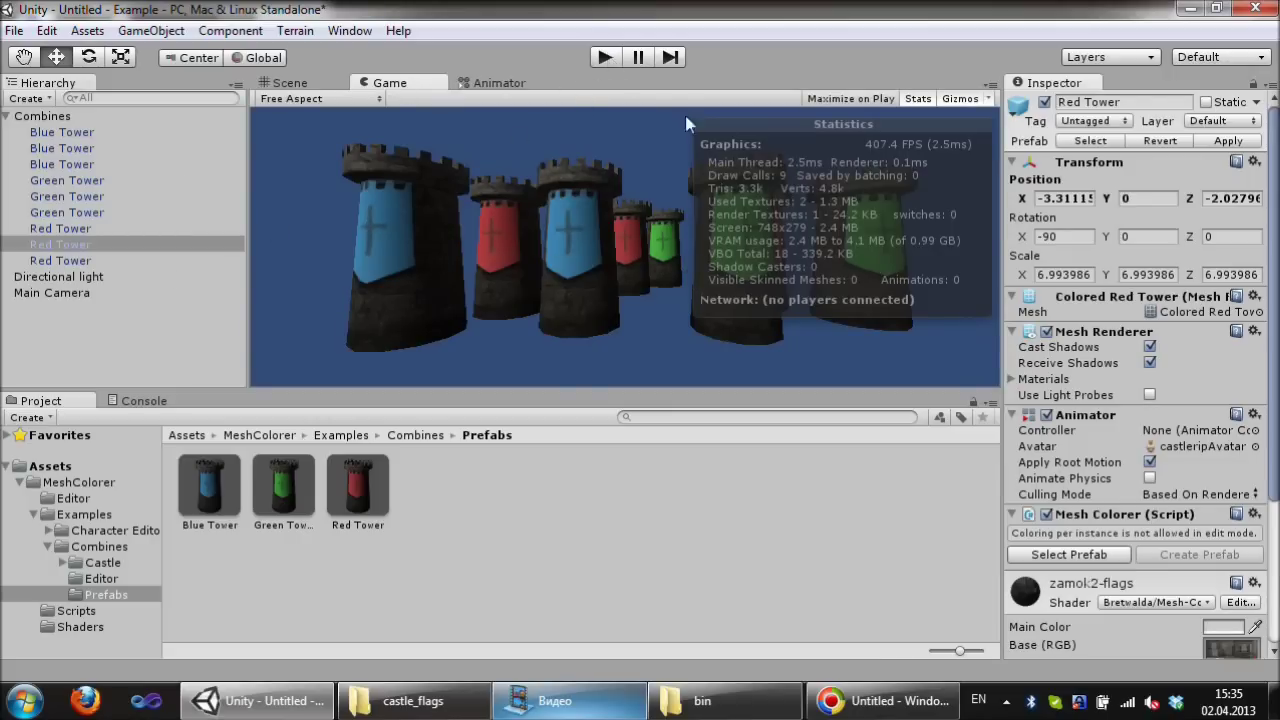
Step: Run and stop the scene, then open the Windows Magnifier and move it to the centre
{"action": "left_click", "coordinate": [603, 57]}
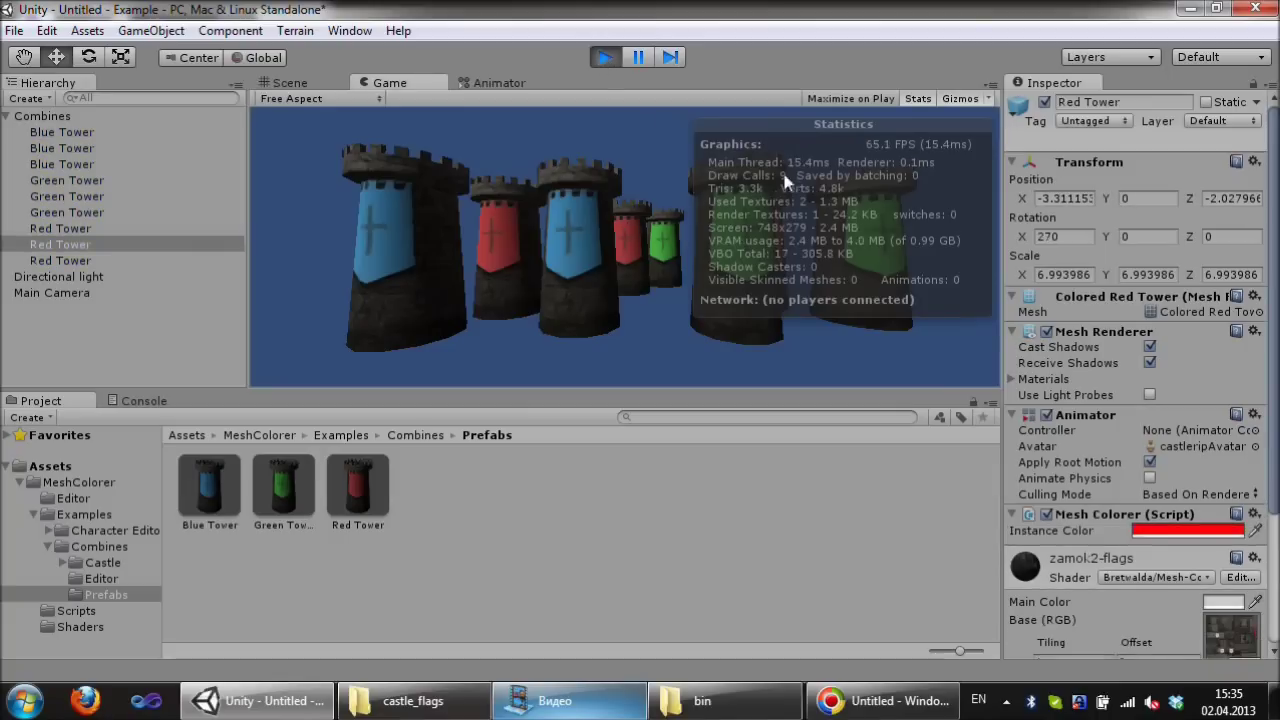
{"action": "left_click", "coordinate": [604, 57]}
{"action": "left_click", "coordinate": [25, 700]}
{"action": "left_click", "coordinate": [60, 530]}
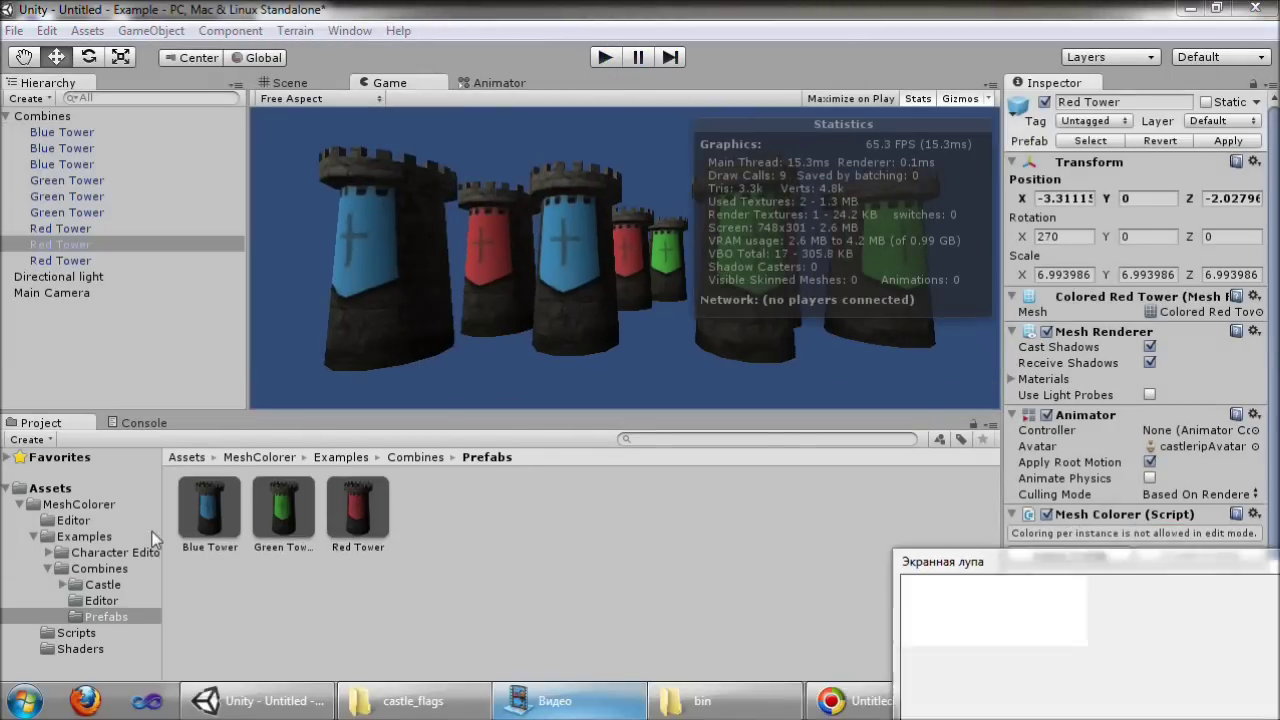
{"action": "left_click_drag", "start_coordinate": [1027, 561], "coordinate": [177, 222]}
Step: Magnify the Stats overlay full-screen to read 9 draw calls, zoom out, and select Combines
{"action": "left_click", "coordinate": [1185, 511]}
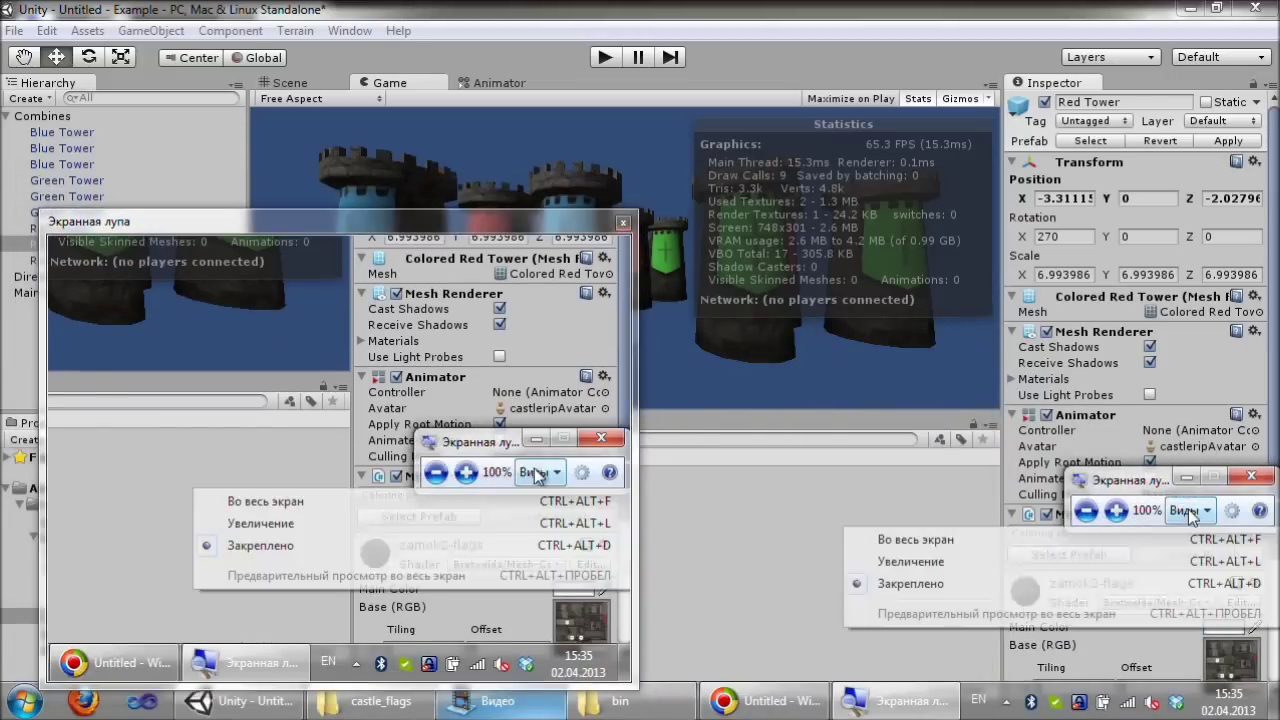
{"action": "left_click", "coordinate": [920, 539]}
{"action": "left_click", "coordinate": [1116, 511]}
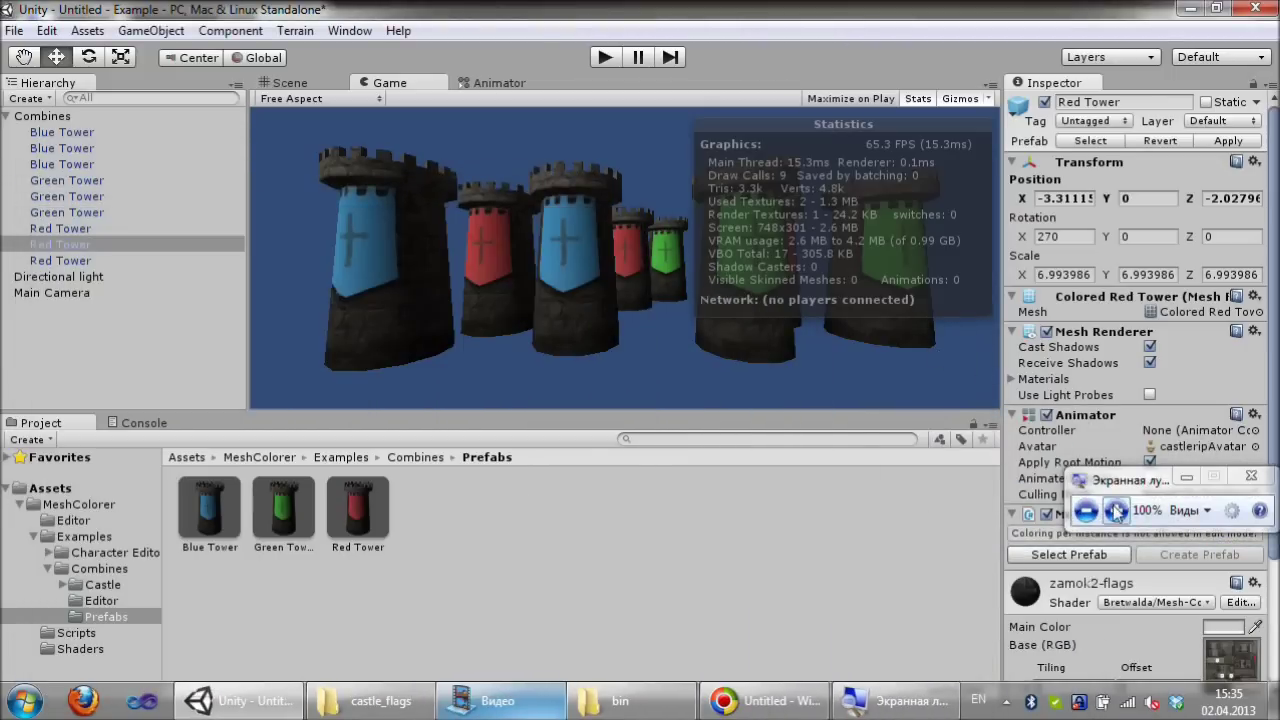
{"action": "left_click", "coordinate": [1116, 511]}
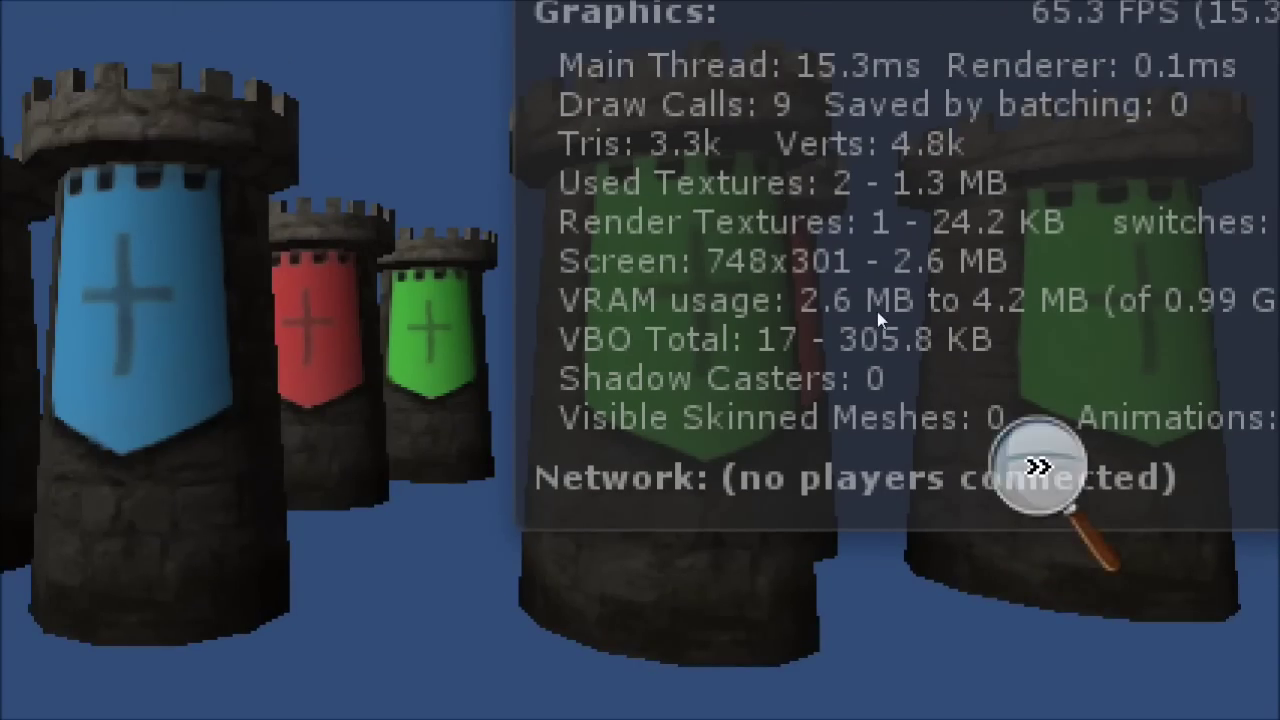
{"action": "left_click", "coordinate": [1043, 466]}
{"action": "left_click", "coordinate": [1120, 517]}
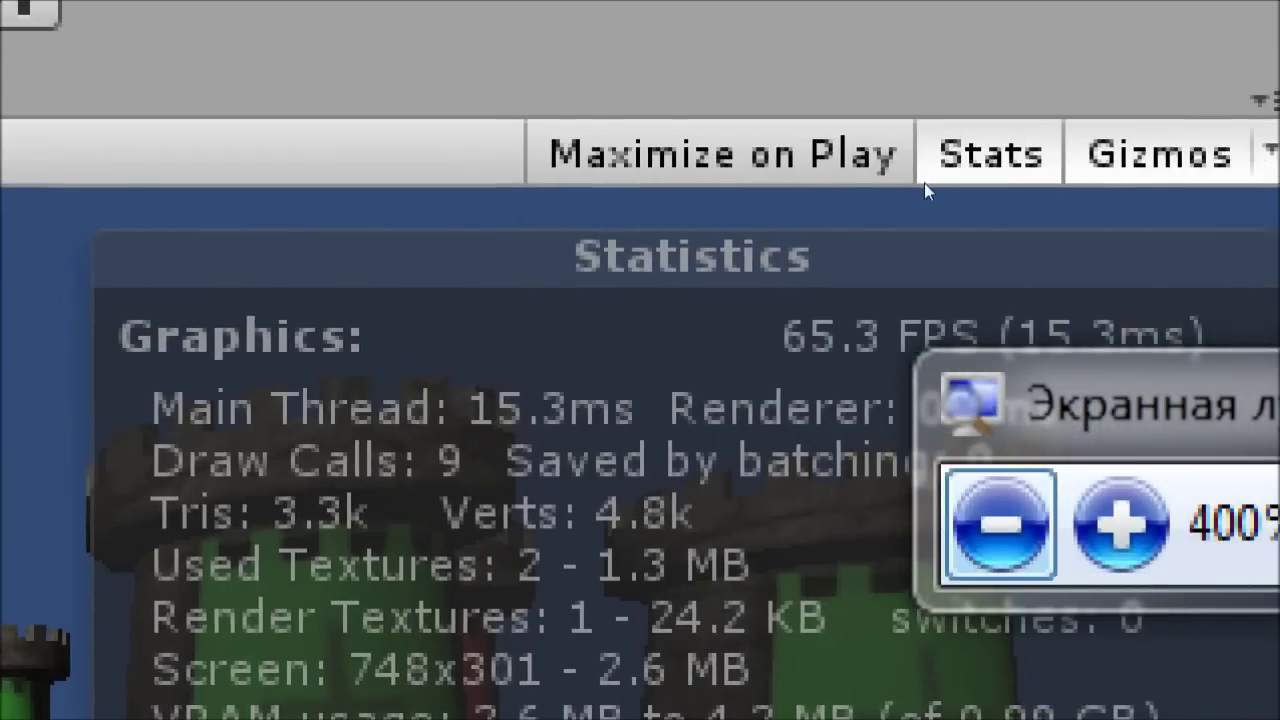
{"action": "key", "text": "super+minus"}
{"action": "key", "text": "super+minus"}
{"action": "key", "text": "super+minus"}
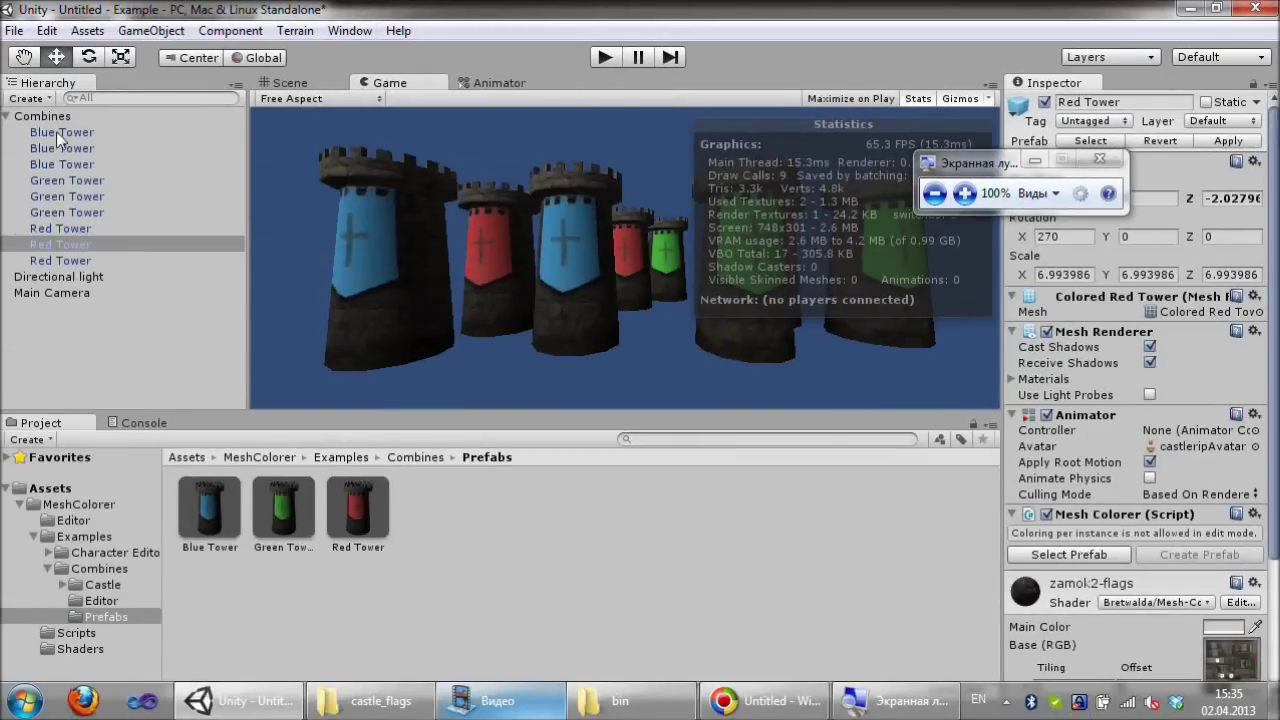
{"action": "left_click", "coordinate": [48, 117]}
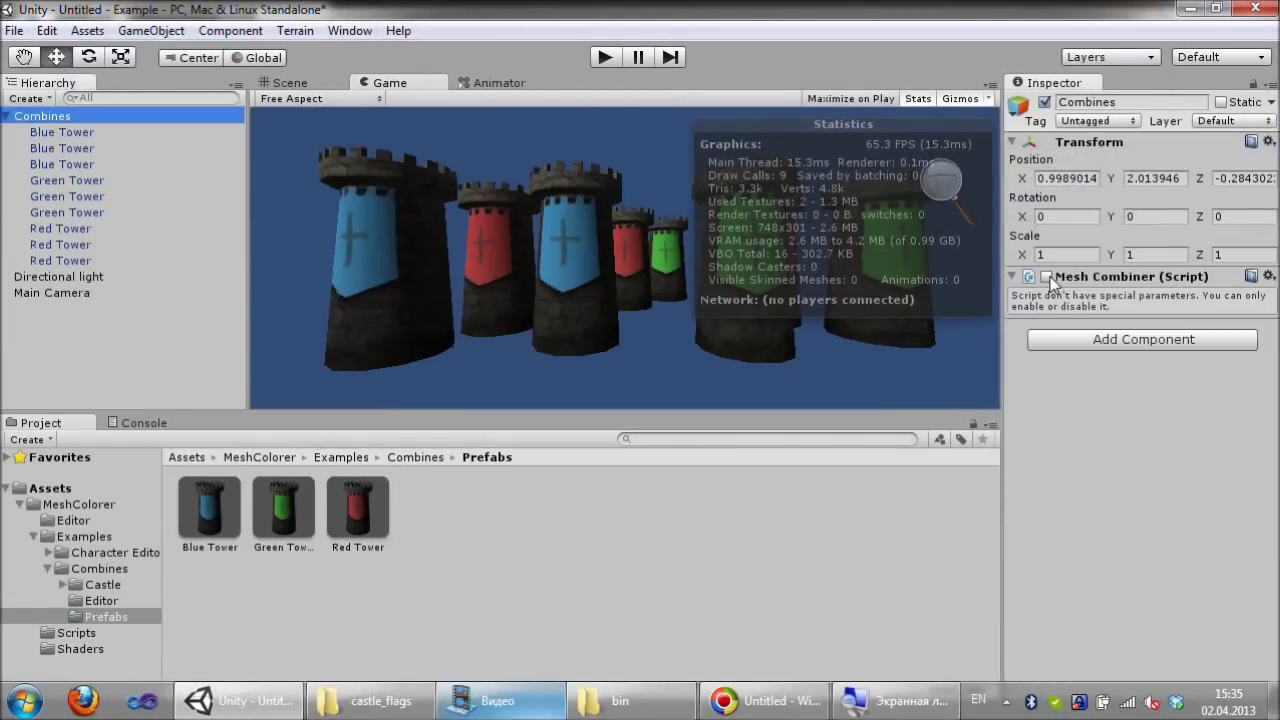
Step: Enable the Mesh Combiner script, play the scene and magnify Stats showing 1 draw call
{"action": "left_click", "coordinate": [1047, 277]}
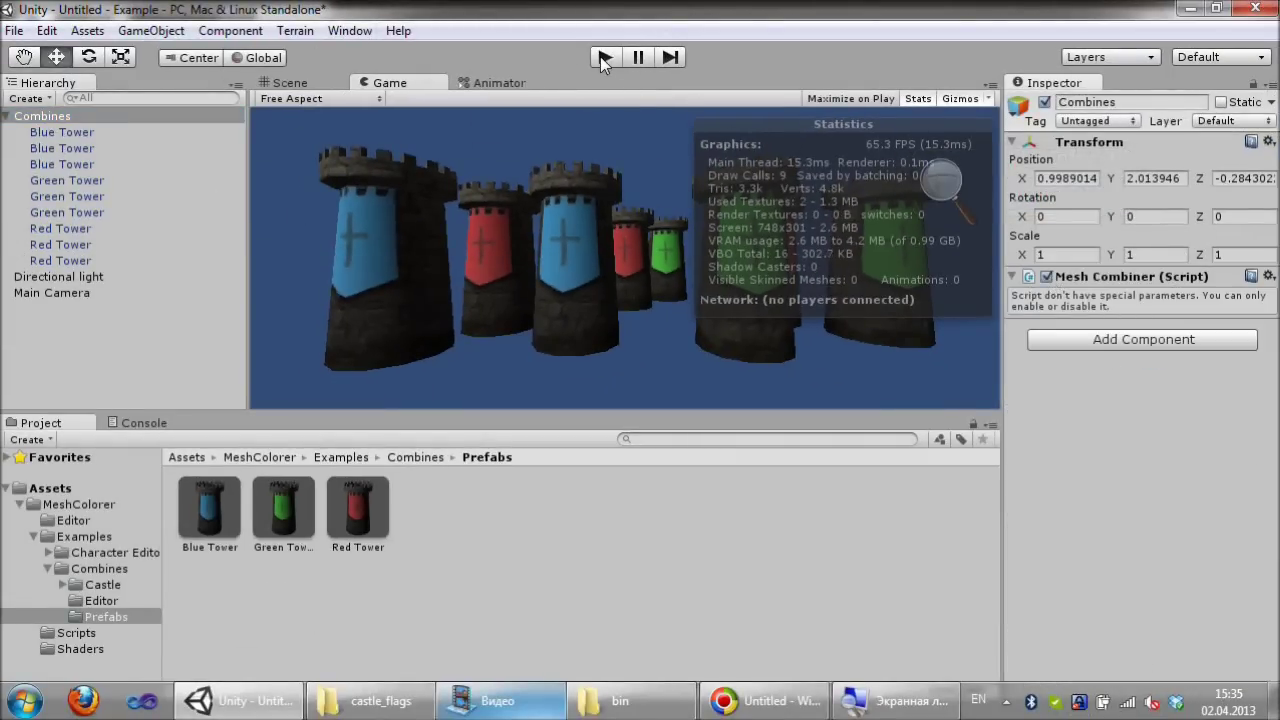
{"action": "left_click", "coordinate": [603, 58]}
{"action": "left_click", "coordinate": [940, 182]}
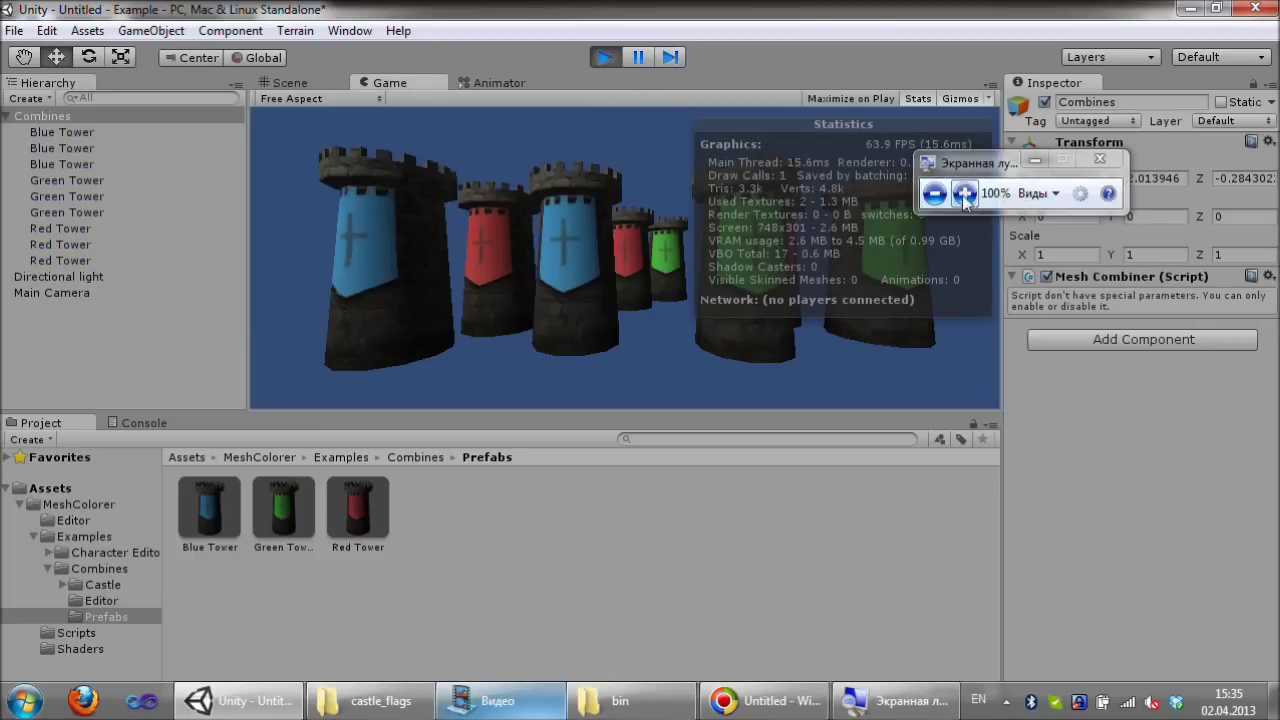
{"action": "left_click", "coordinate": [965, 194]}
{"action": "left_click", "coordinate": [965, 194]}
{"action": "left_click", "coordinate": [965, 194]}
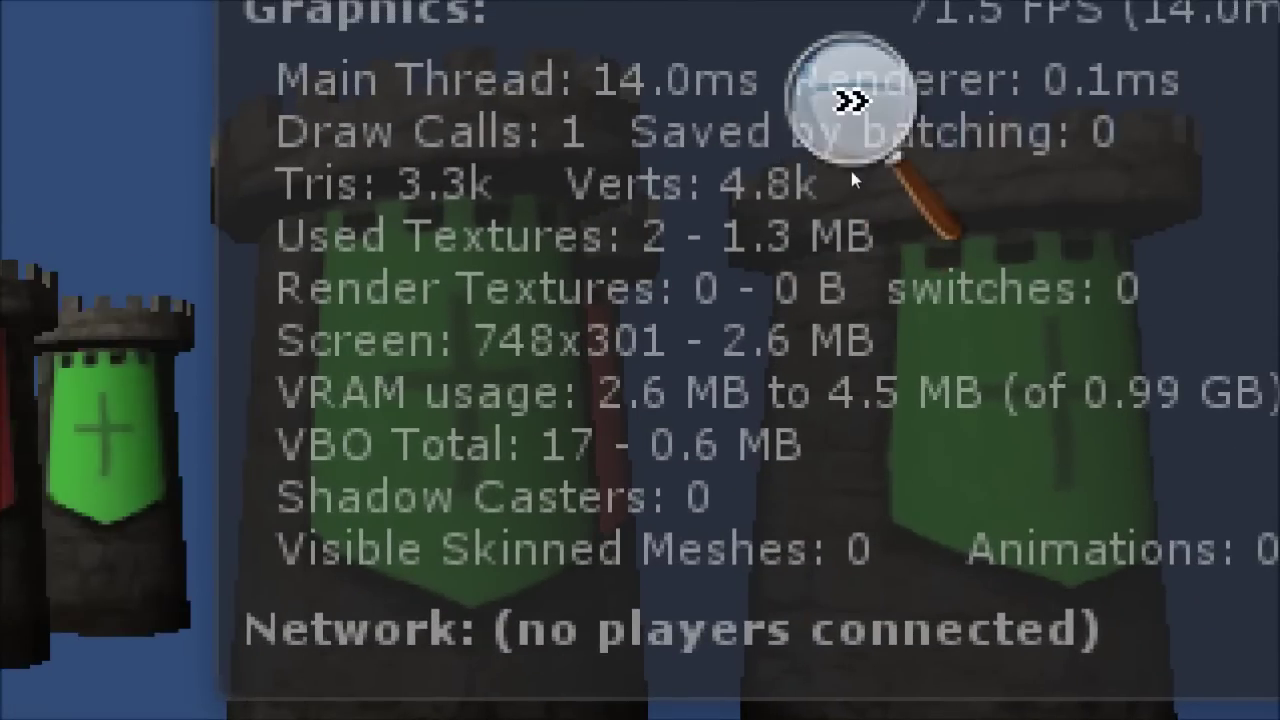
{"action": "left_click", "coordinate": [852, 176]}
{"action": "left_click", "coordinate": [840, 165]}
{"action": "left_click", "coordinate": [846, 162]}
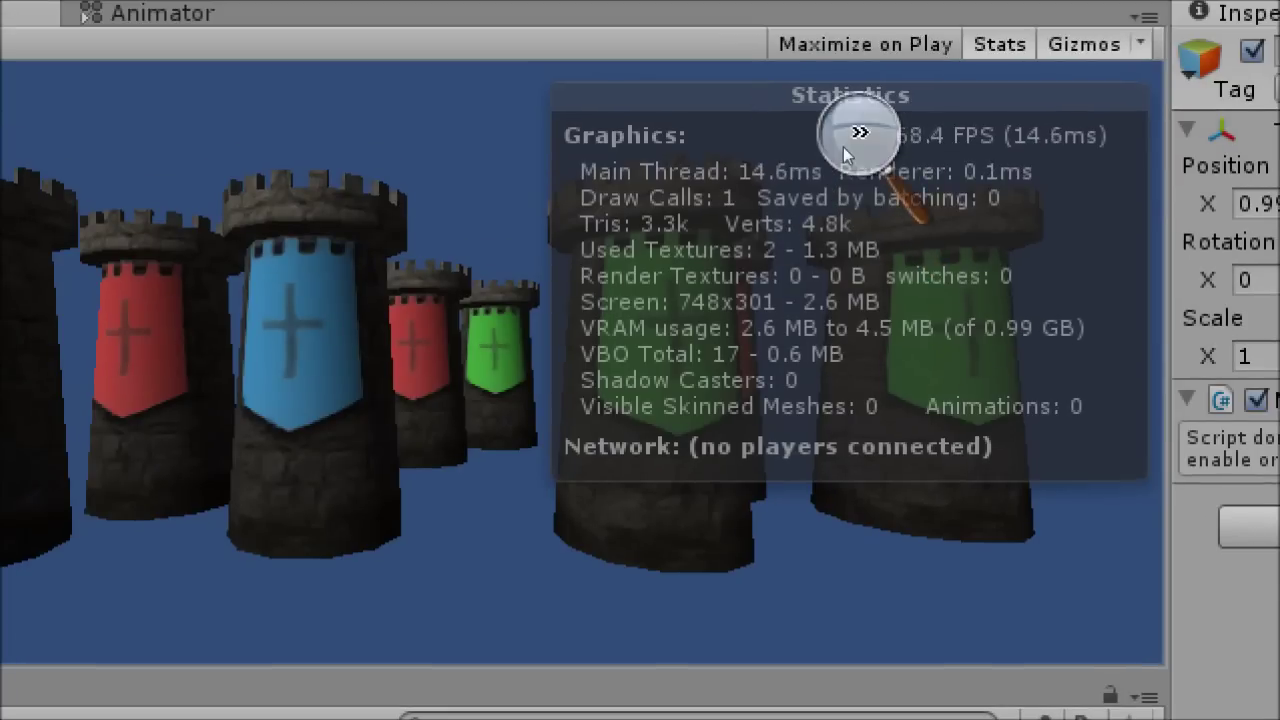
Step: Close the magnifier, then stop and restart play mode
{"action": "left_click", "coordinate": [852, 138]}
{"action": "left_click", "coordinate": [845, 163]}
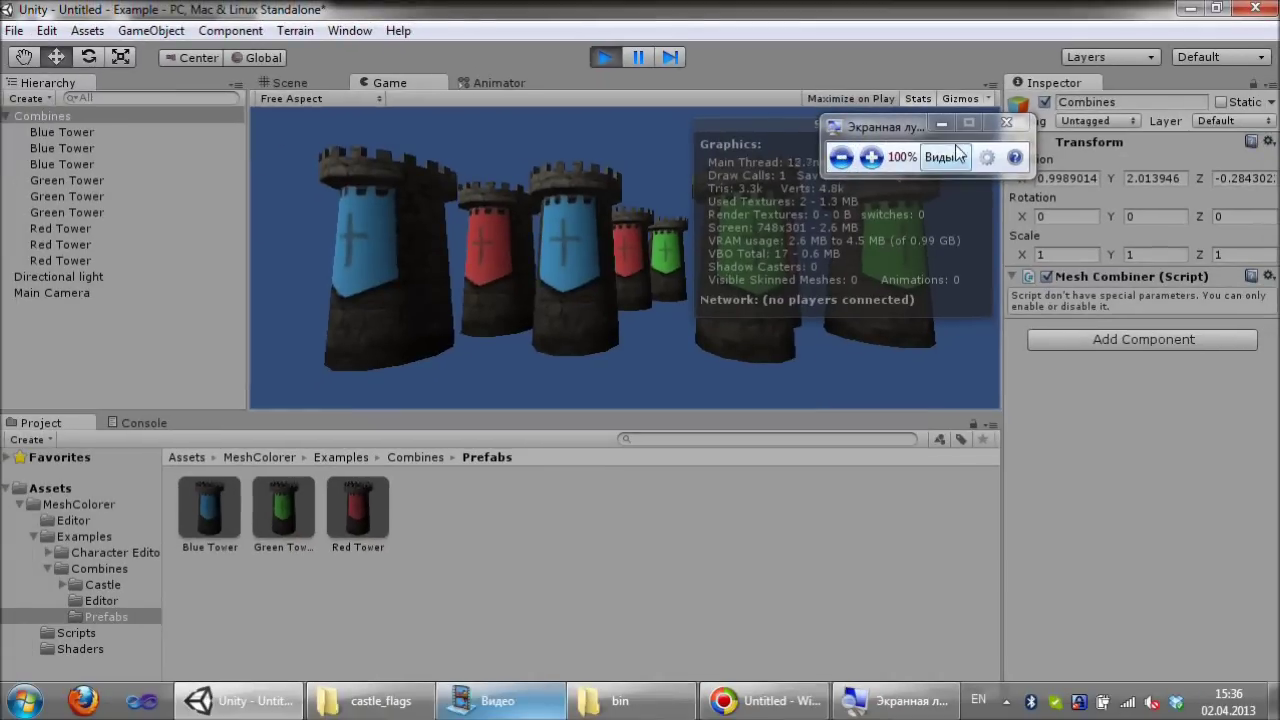
{"action": "left_click", "coordinate": [1020, 117]}
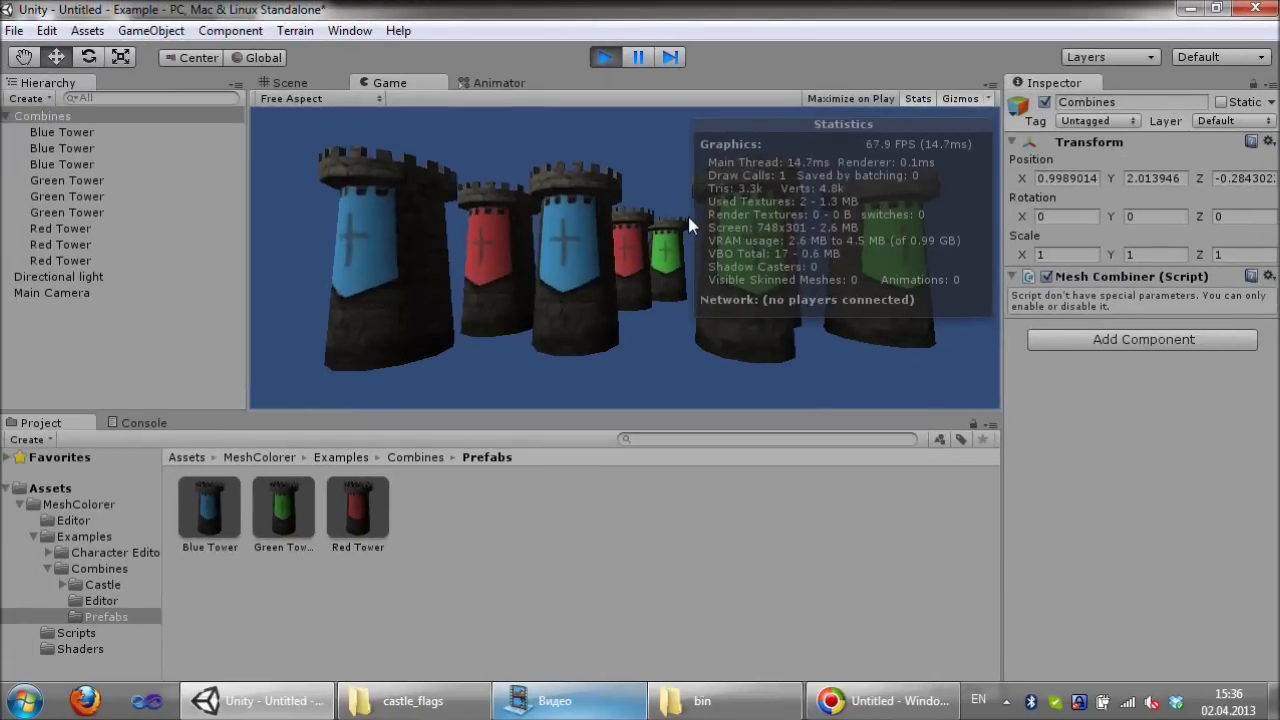
{"action": "left_click", "coordinate": [601, 58]}
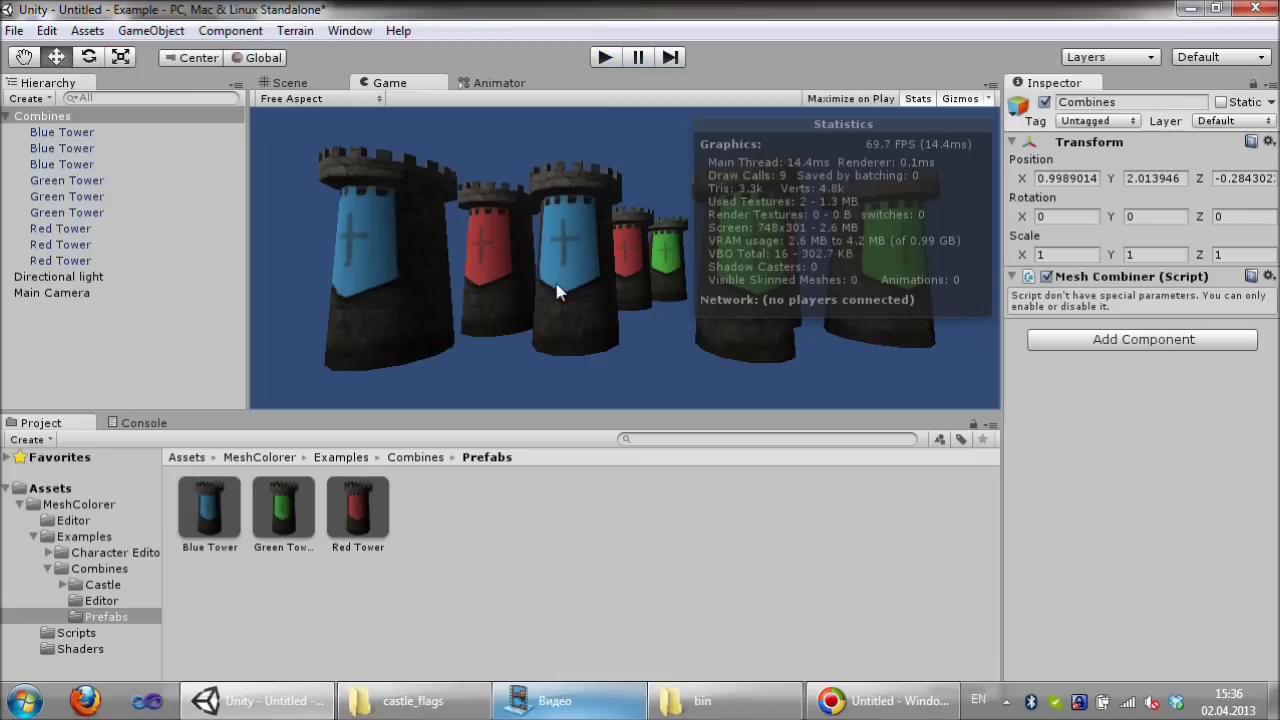
{"action": "left_click", "coordinate": [605, 57]}
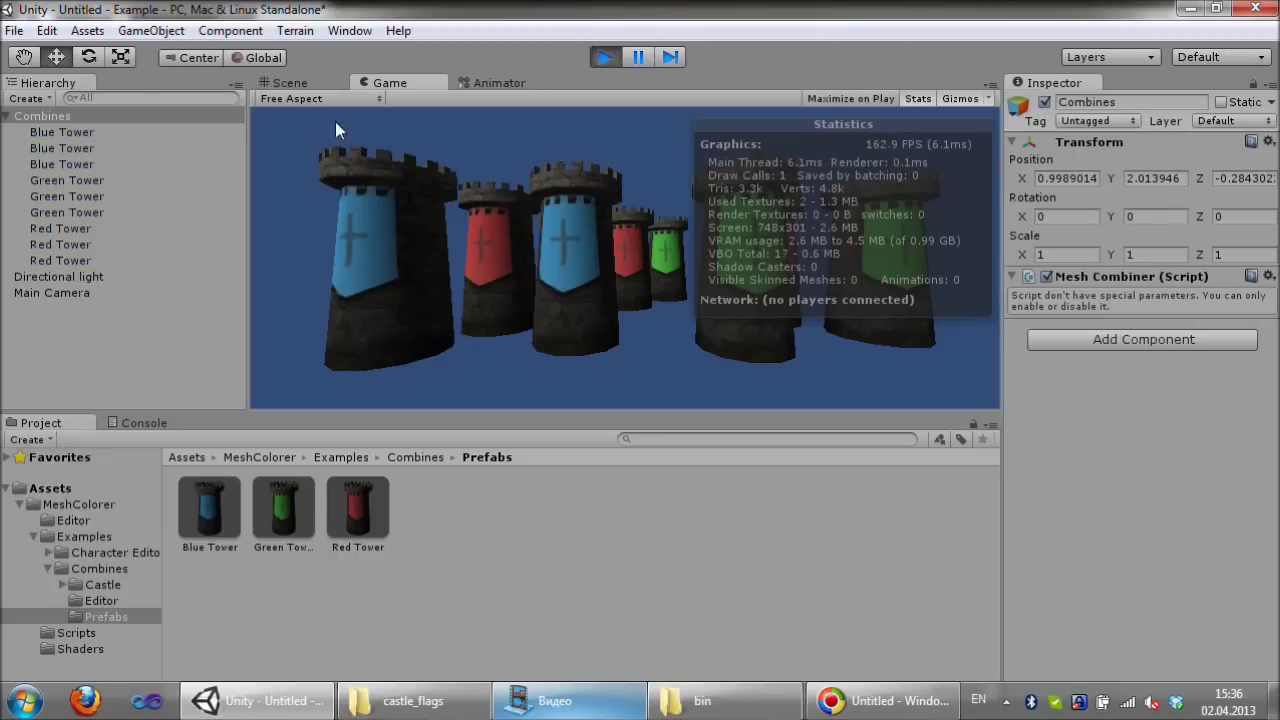
Step: Shift-select all nine towers in the Hierarchy and merge them with GameObject > Combine Selected
{"action": "key", "text": "ctrl+1"}
{"action": "mouse_move", "coordinate": [580, 289]}
{"action": "left_mouse_down", "text": "alt"}
{"action": "mouse_move", "coordinate": [445, 233]}
{"action": "mouse_move", "coordinate": [663, 242]}
{"action": "left_mouse_up", "text": "alt"}
{"action": "scroll", "coordinate": [662, 257], "scroll_direction": "up", "scroll_amount": 5}
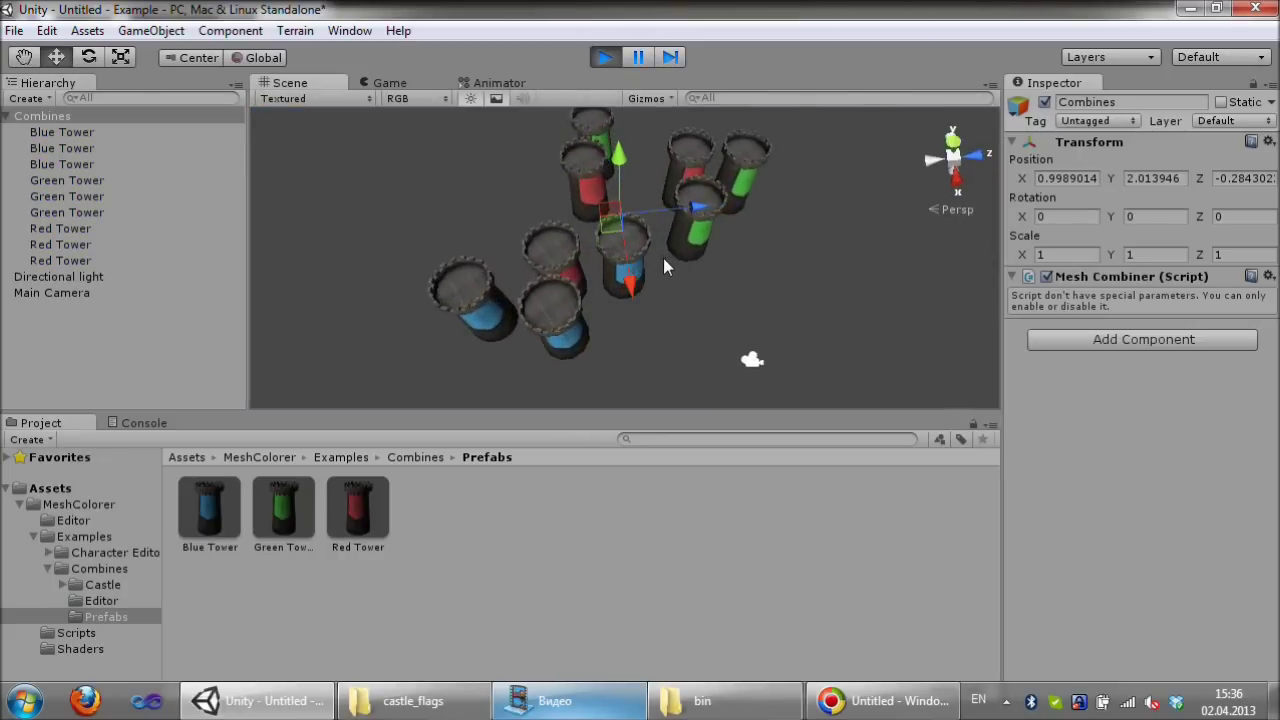
{"action": "left_click", "coordinate": [70, 133]}
{"action": "left_click", "coordinate": [76, 260], "text": "shift"}
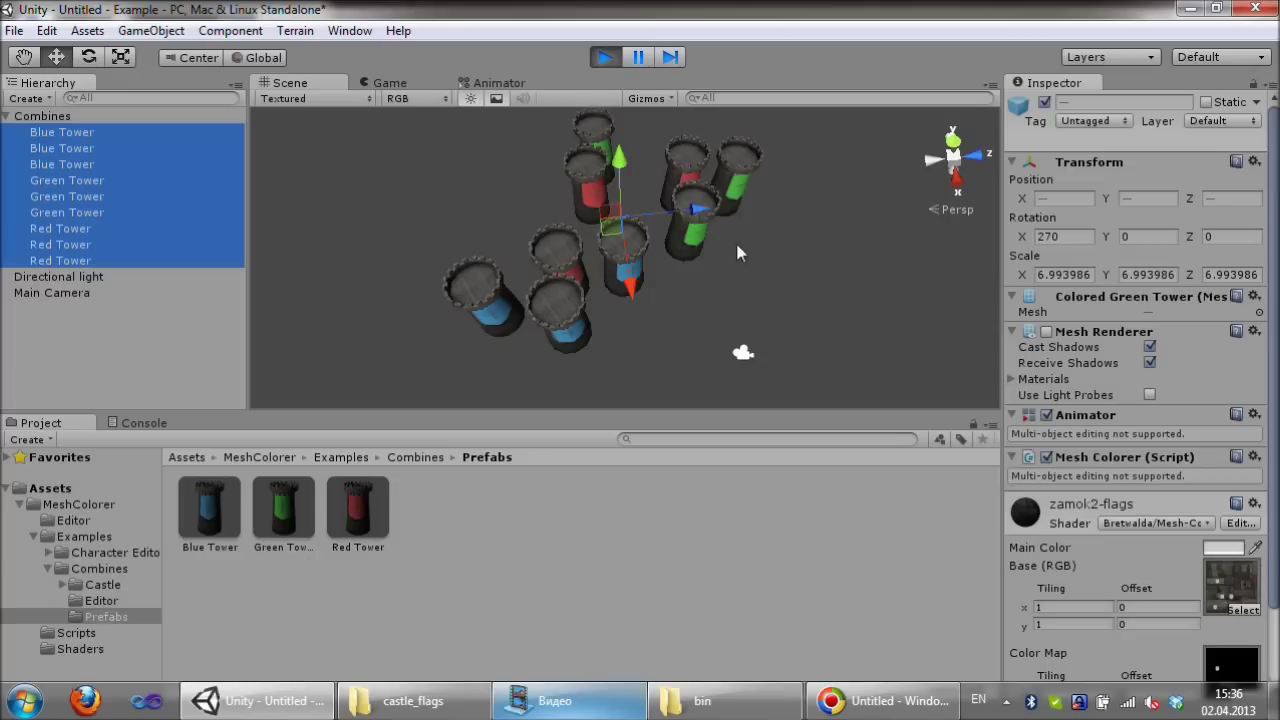
{"action": "left_click", "coordinate": [151, 30]}
{"action": "left_click", "coordinate": [190, 298]}
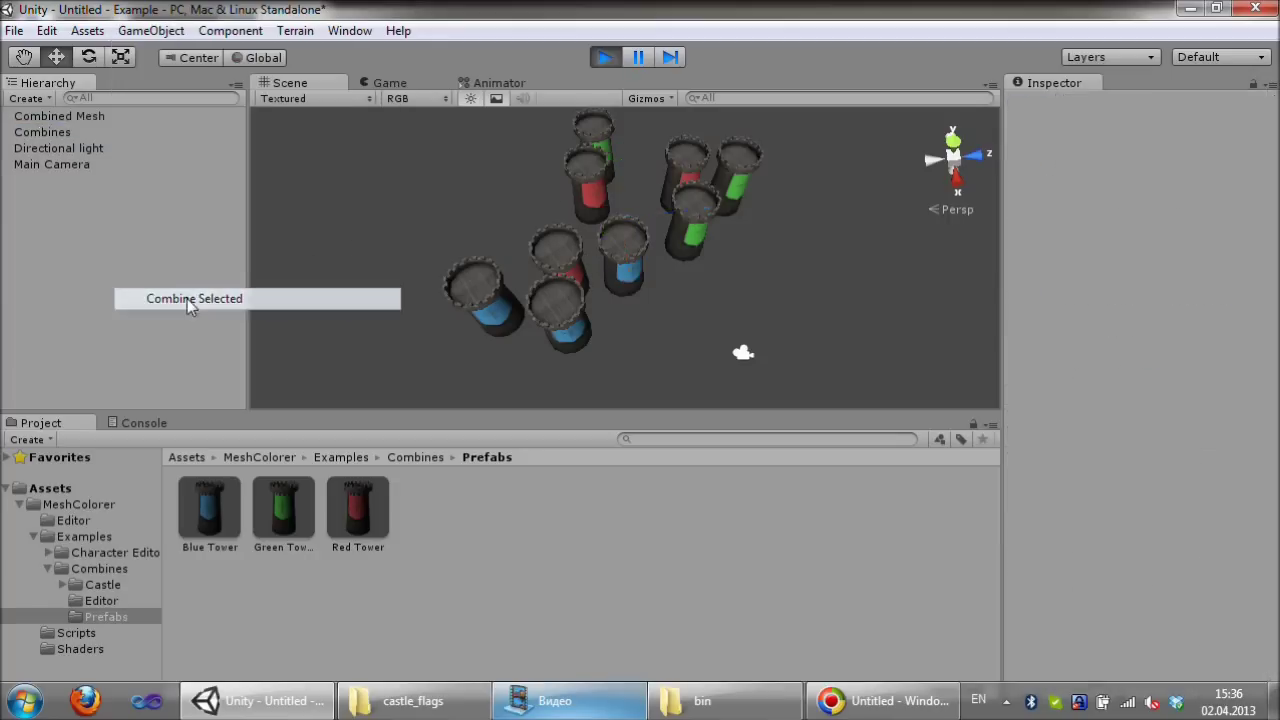
Step: Open the Combined Mesh's single mesh asset in the Inspector to preview the merged towers
{"action": "left_click", "coordinate": [87, 116]}
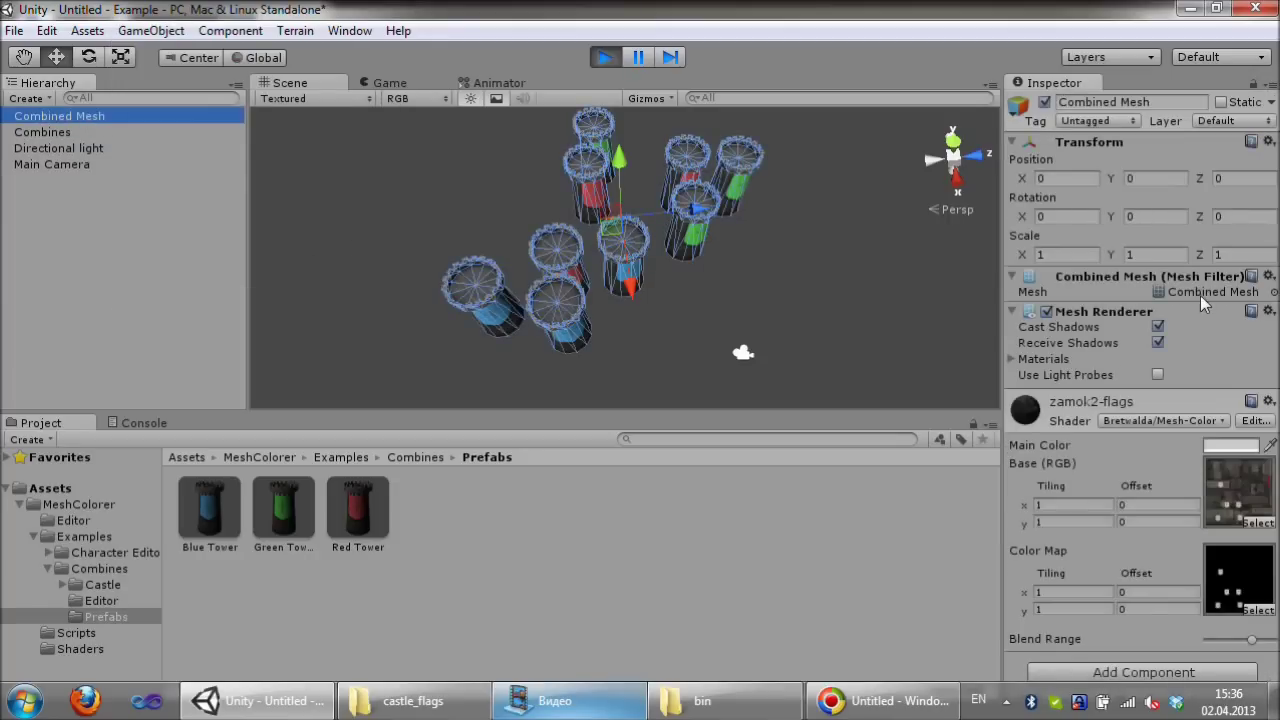
{"action": "double_click", "coordinate": [1200, 292]}
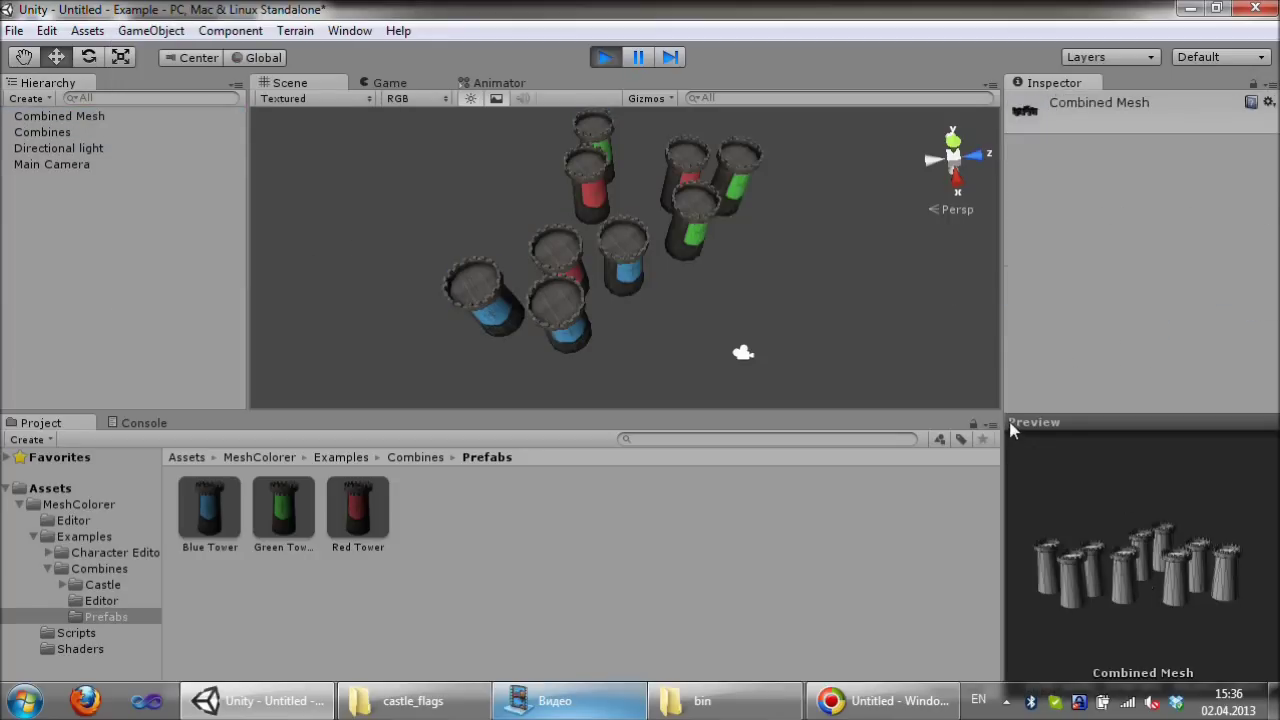
{"action": "left_click_drag", "start_coordinate": [1004, 422], "coordinate": [845, 420]}
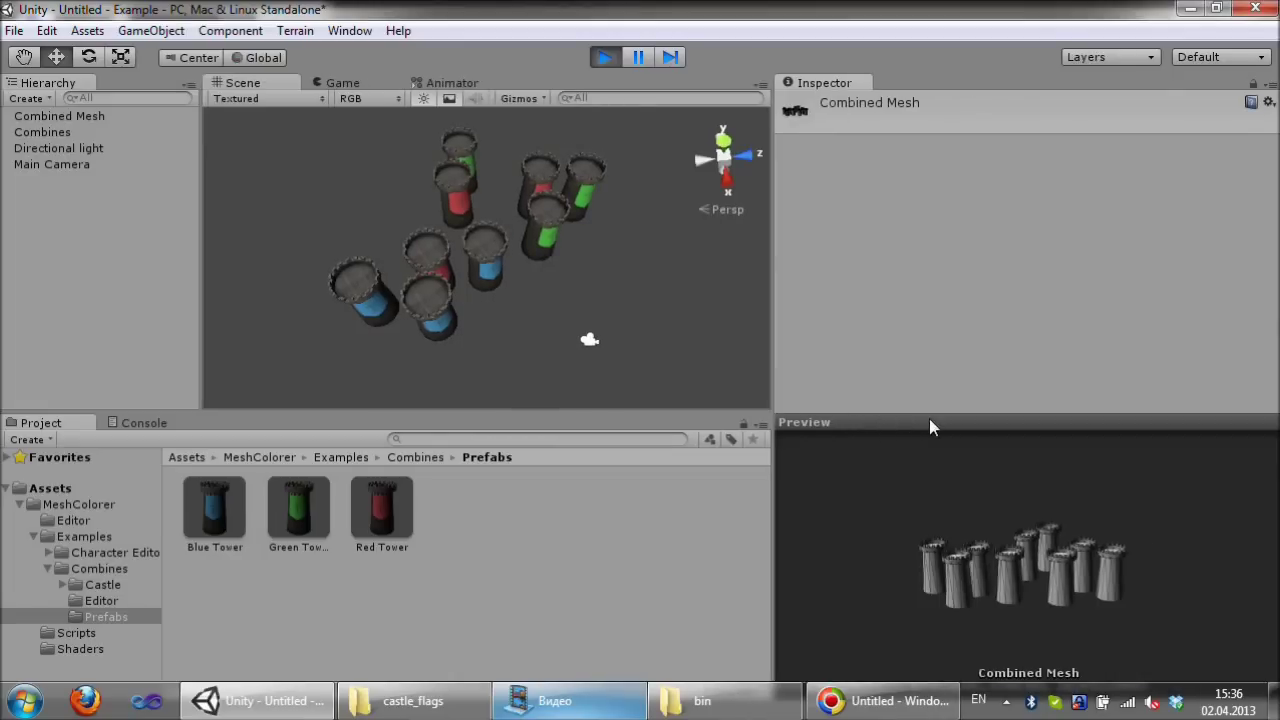
{"action": "key", "text": "ctrl+z"}
{"action": "double_click", "coordinate": [1090, 296]}
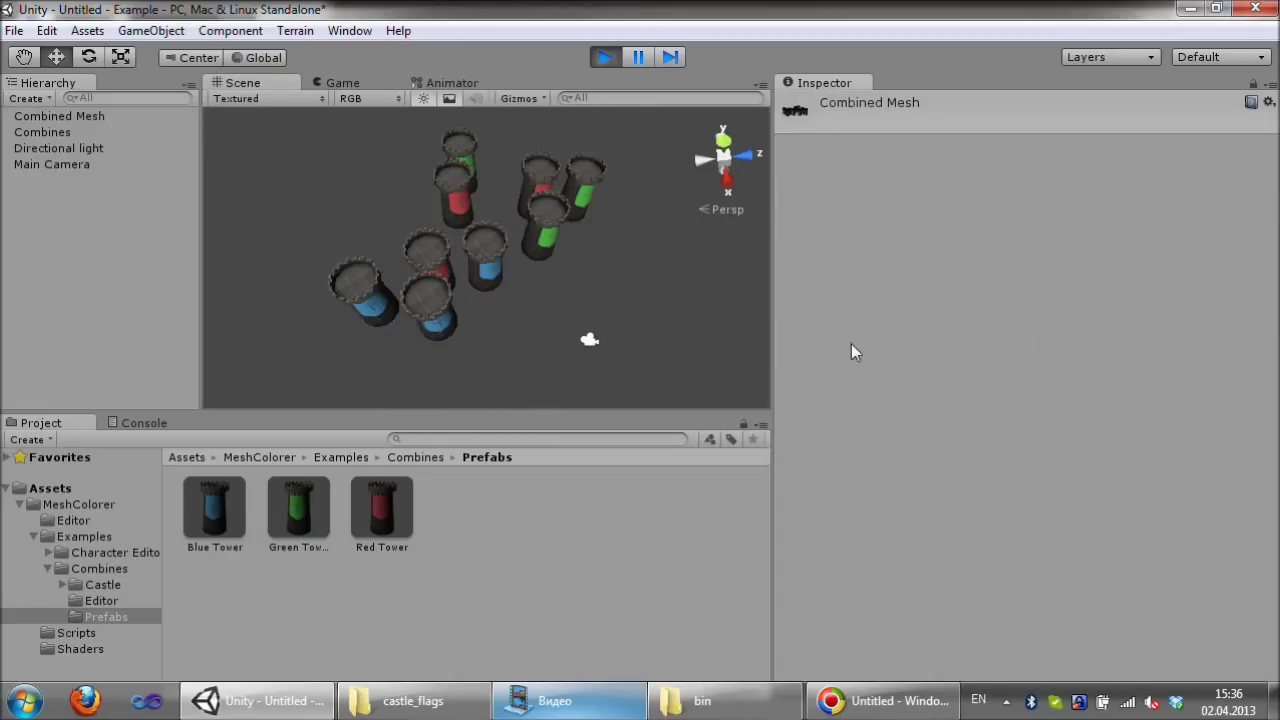
{"action": "left_click", "coordinate": [475, 182]}
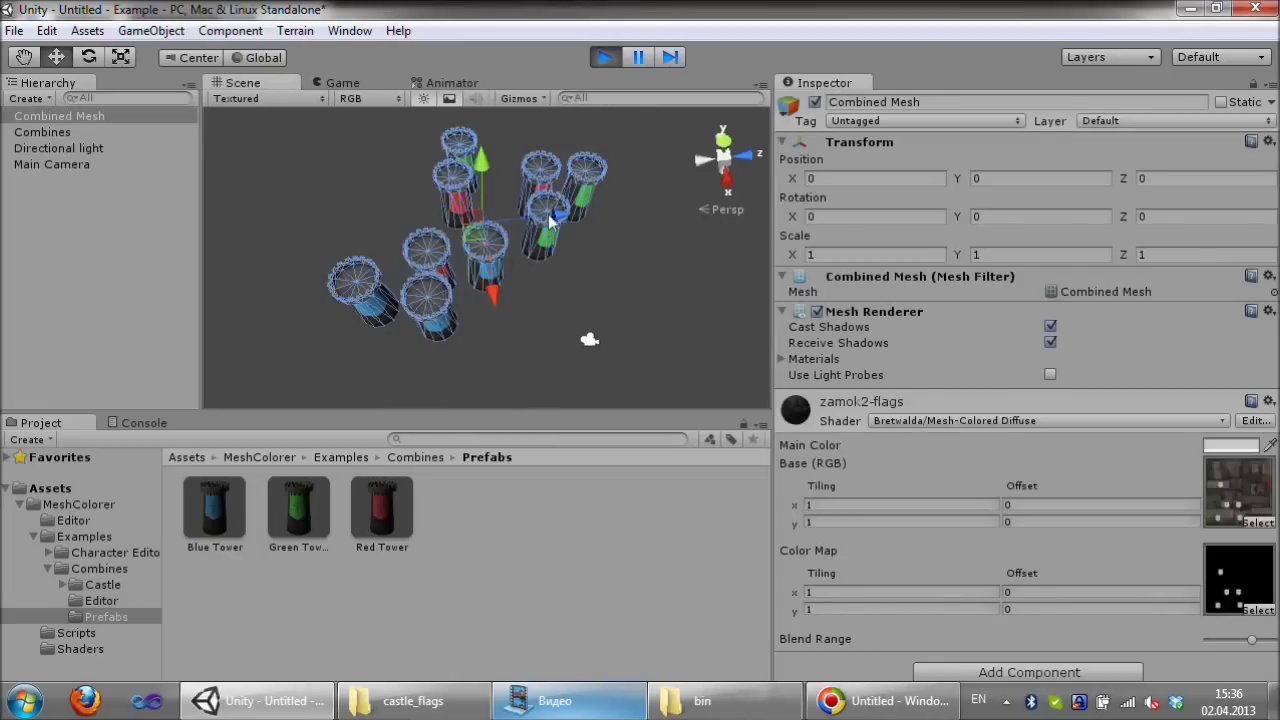
{"action": "left_click_drag", "start_coordinate": [775, 300], "coordinate": [876, 299]}
{"action": "double_click", "coordinate": [1095, 293]}
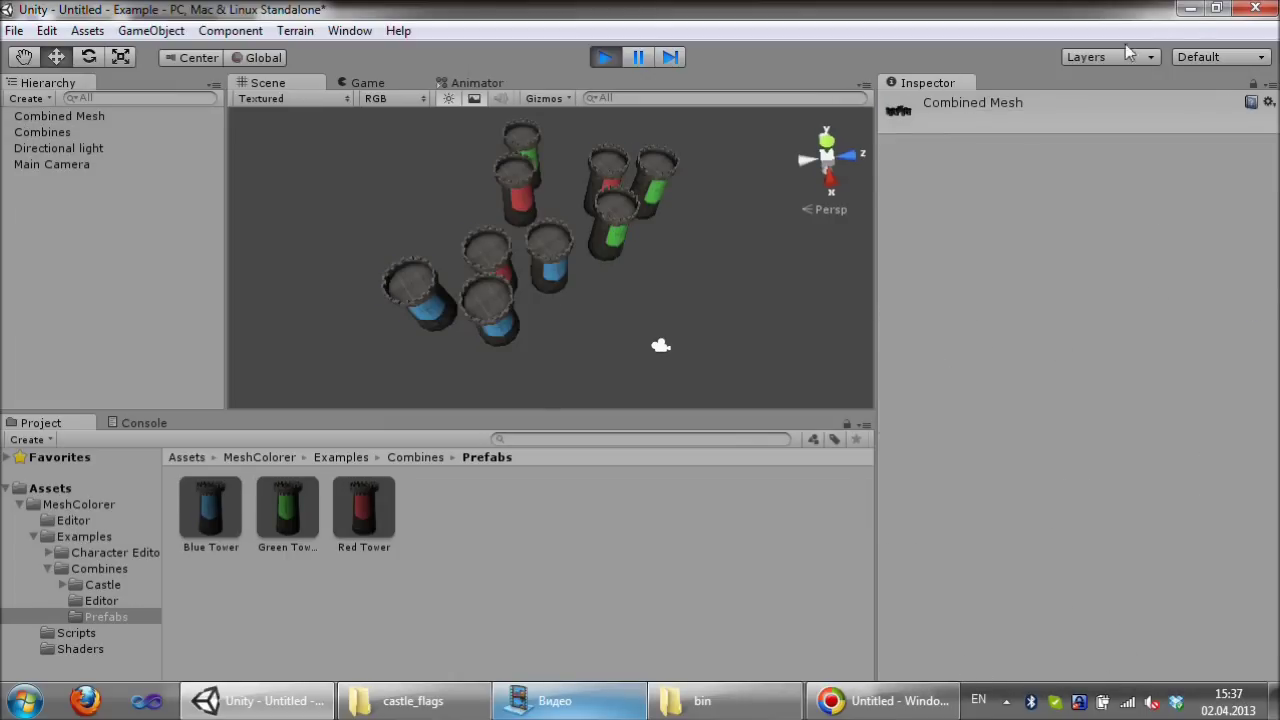
Step: Stop play mode and close Unity, discarding the Untitled scene
{"action": "left_click", "coordinate": [603, 59]}
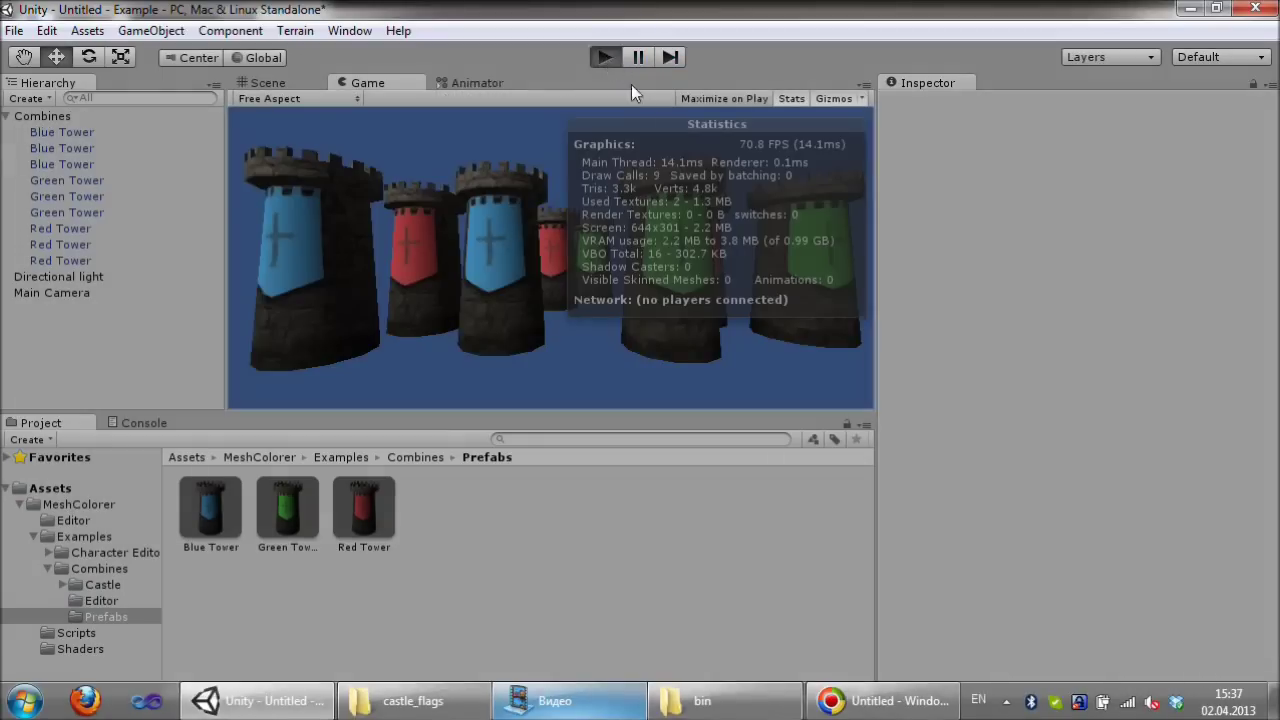
{"action": "left_click", "coordinate": [604, 57]}
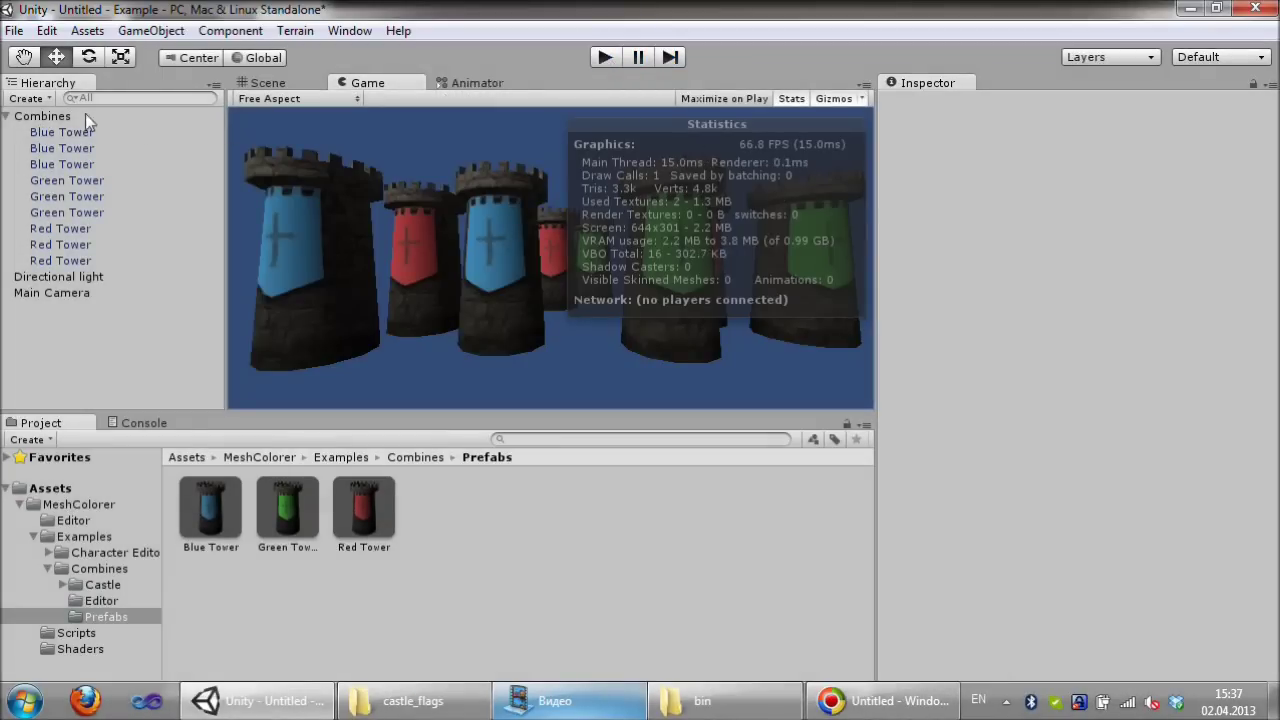
{"action": "left_click", "coordinate": [1256, 8]}
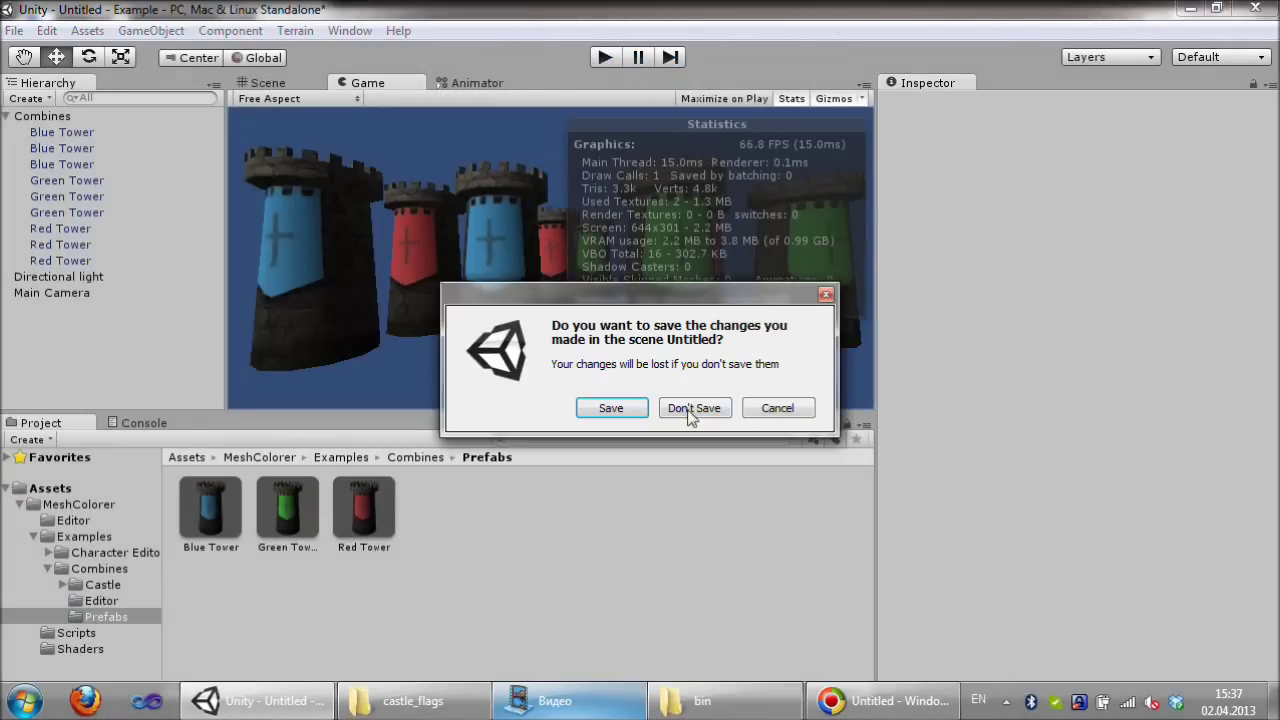